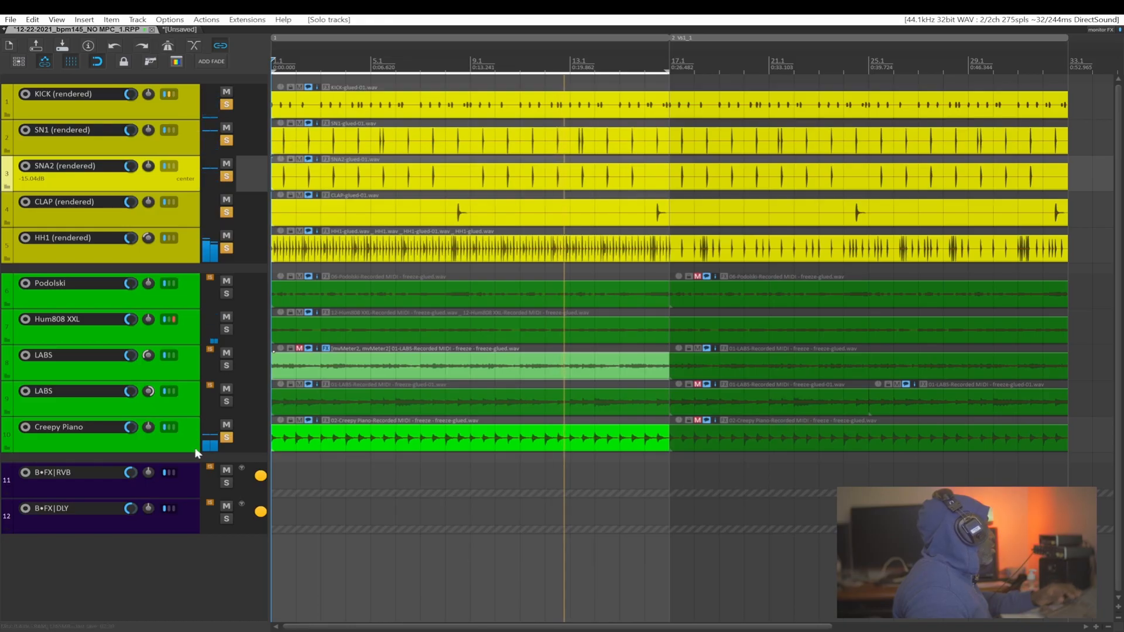
# Unsolo all tracks and play back the full mix briefly
pyautogui.press('space')
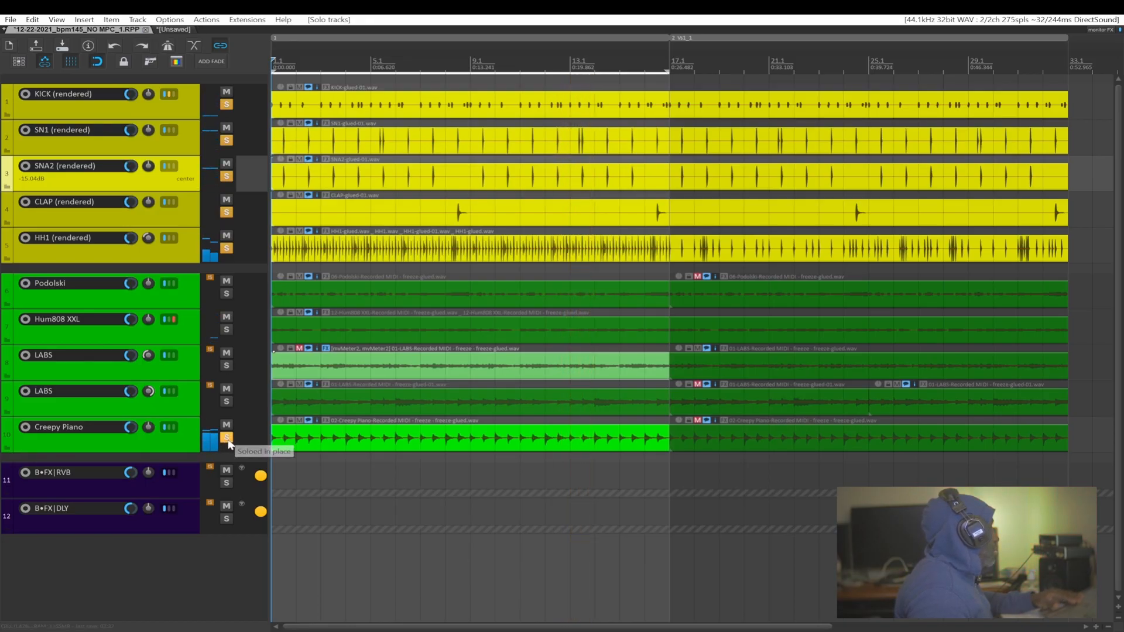
pyautogui.click(225, 439)
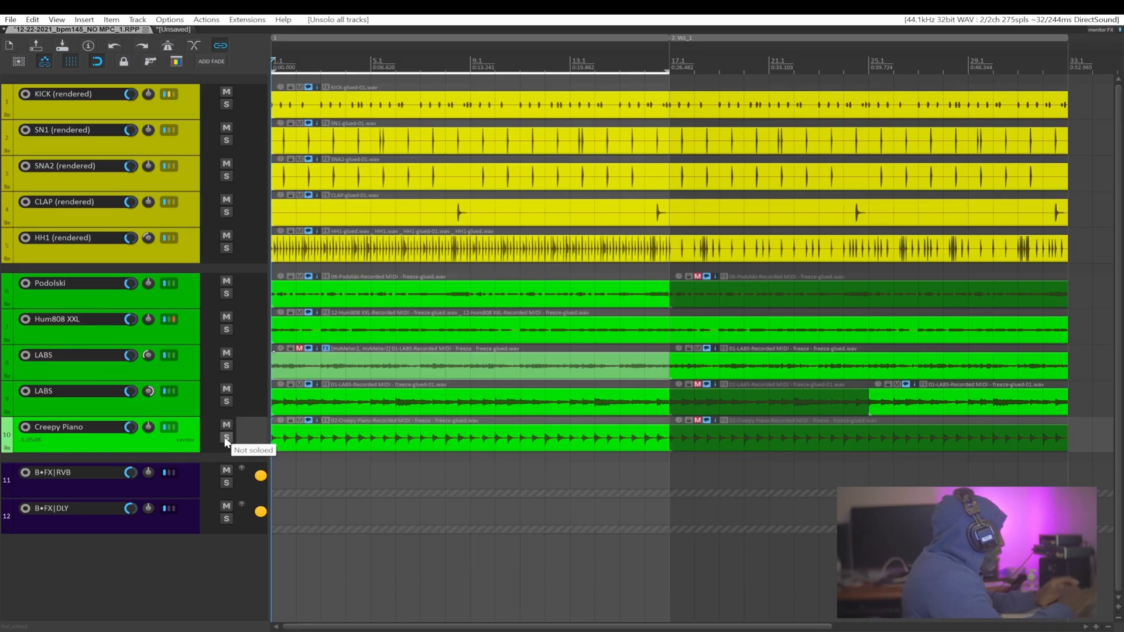
pyautogui.press('space')
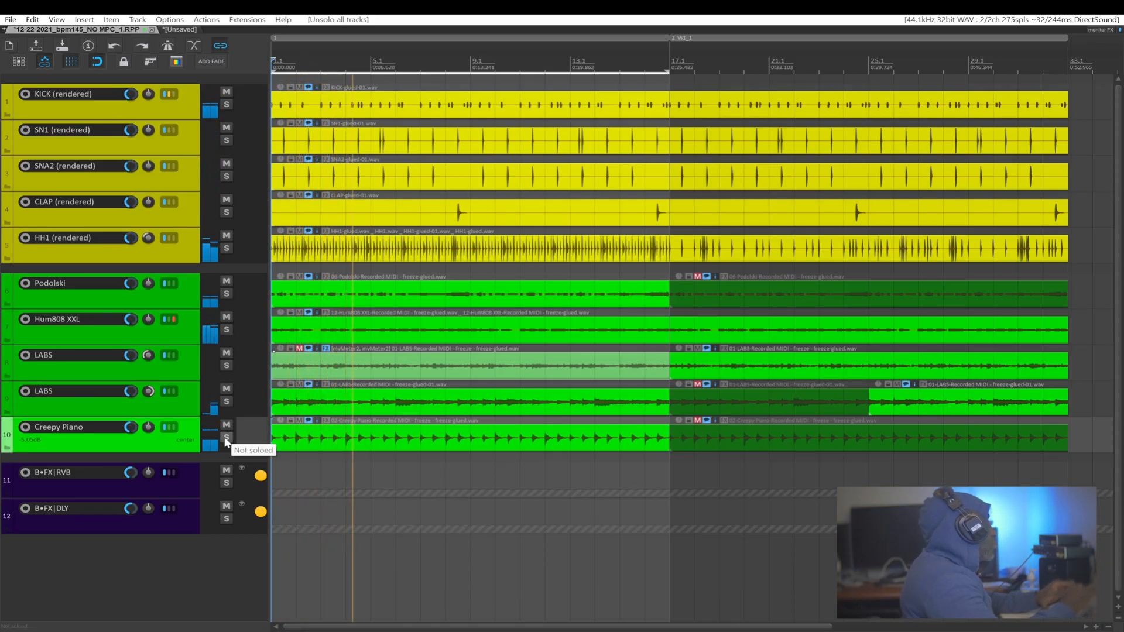
pyautogui.press('space')
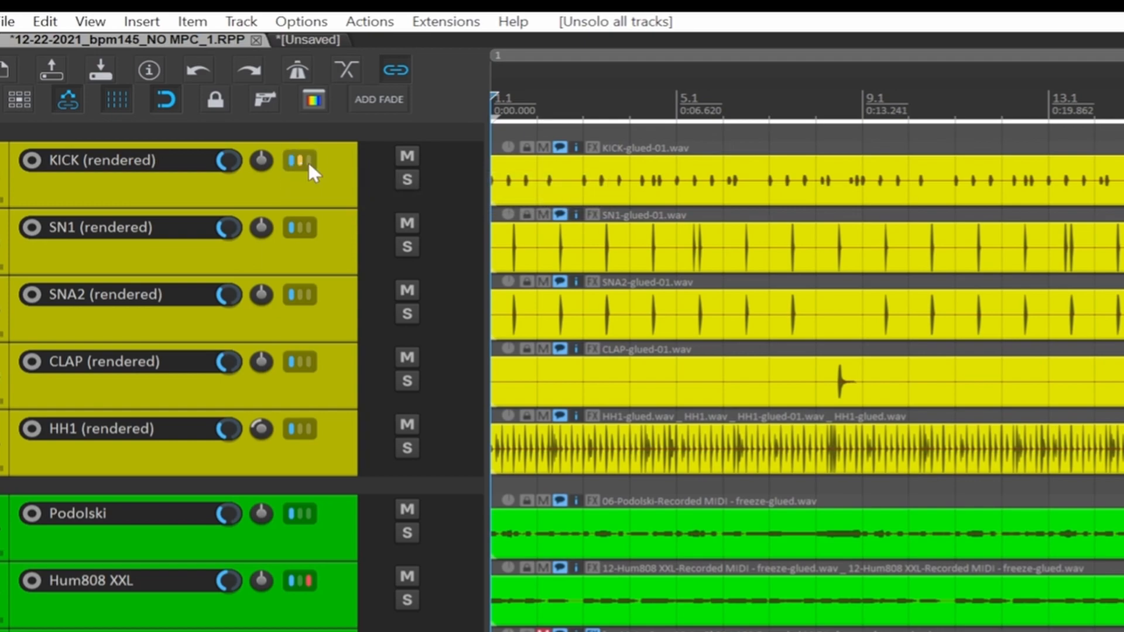
# Inspect the KICK track's routing, including its master send and its send to Hum808 XXL
pyautogui.click(302, 161)
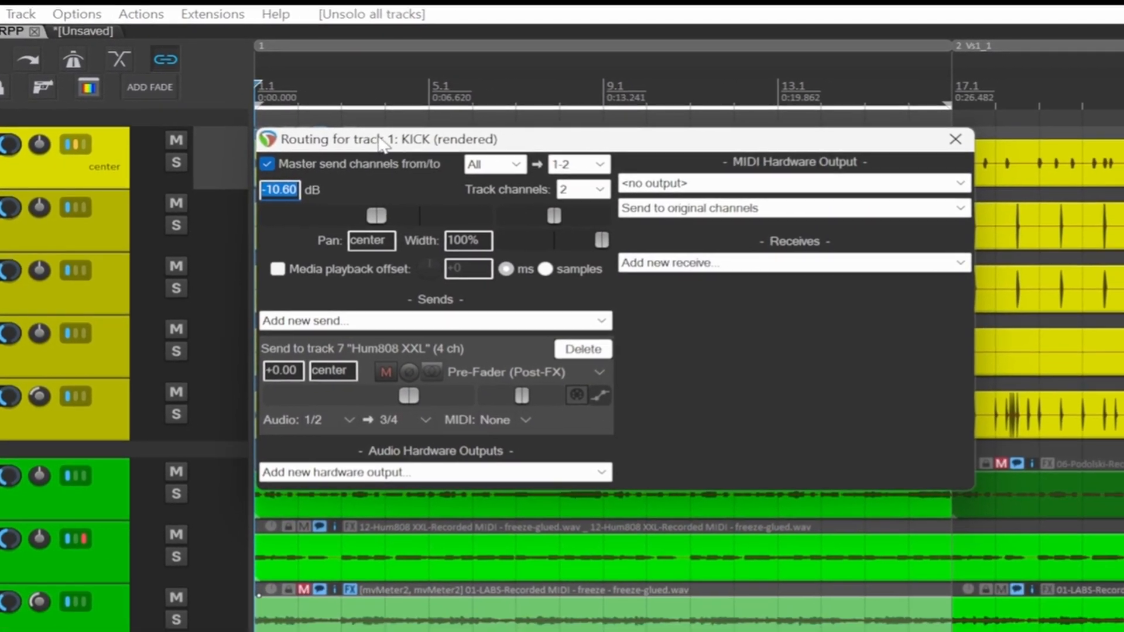
pyautogui.moveTo(627, 165); pyautogui.dragTo(554, 163)
pyautogui.moveTo(312, 142); pyautogui.dragTo(360, 153)
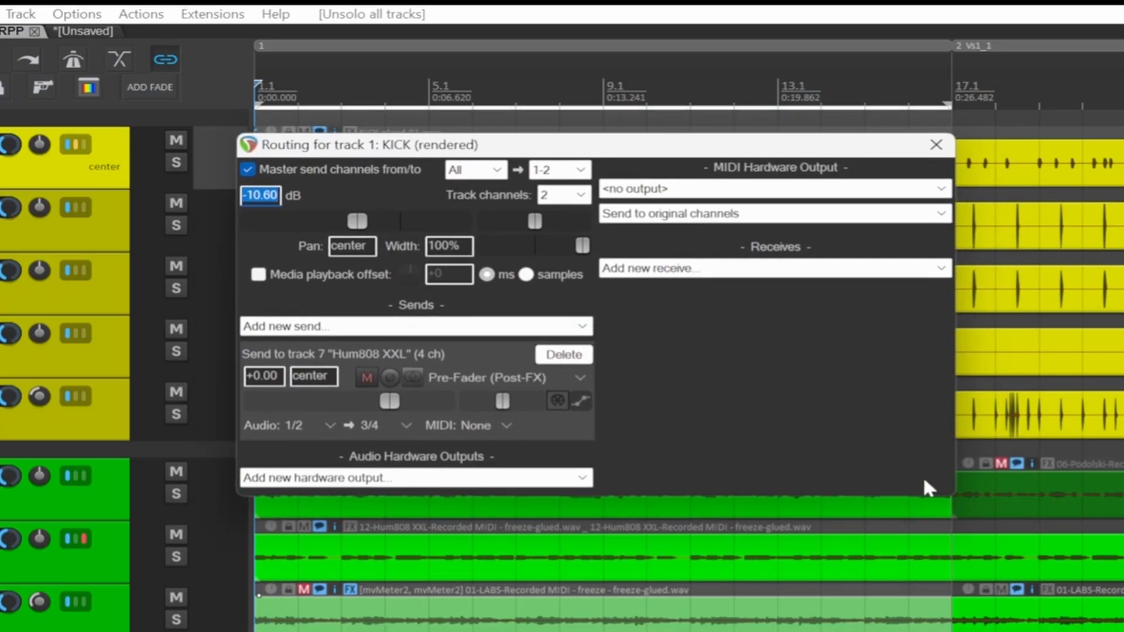
pyautogui.click(936, 145)
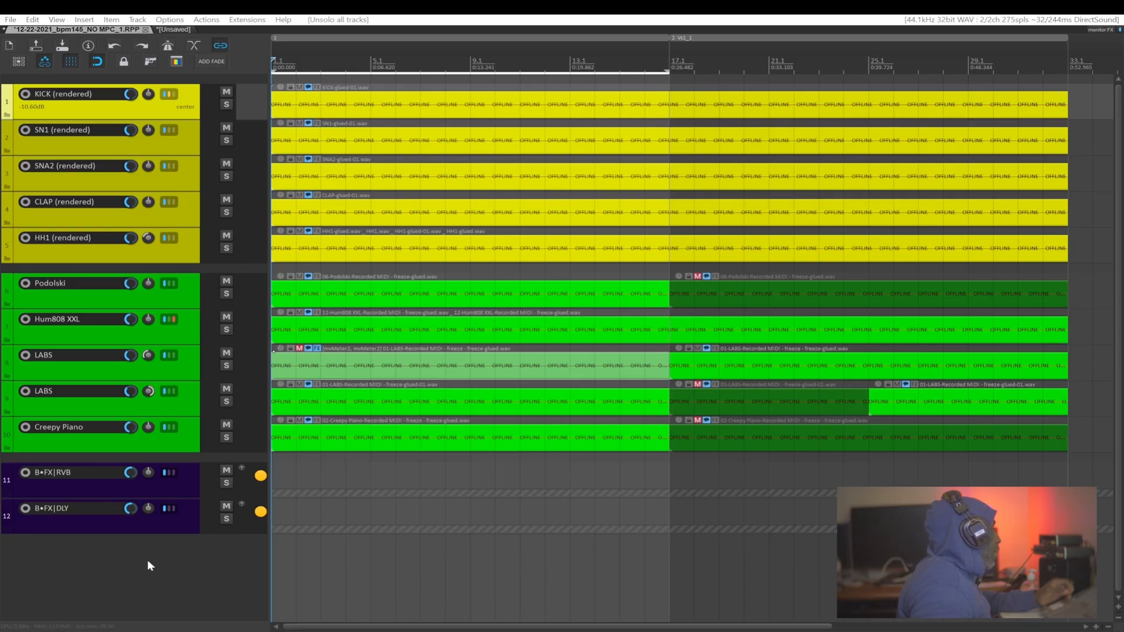
# Add a new empty track and move it to the start of the track list, above KICK
pyautogui.doubleClick(100, 554)
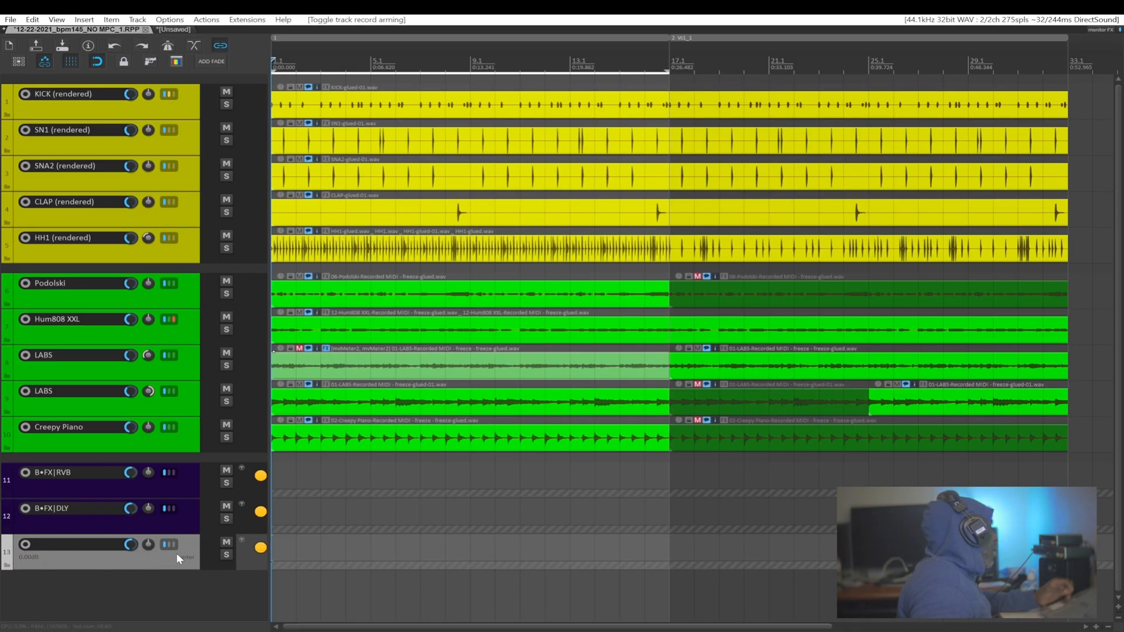
pyautogui.moveTo(182, 551); pyautogui.dragTo(136, 80)
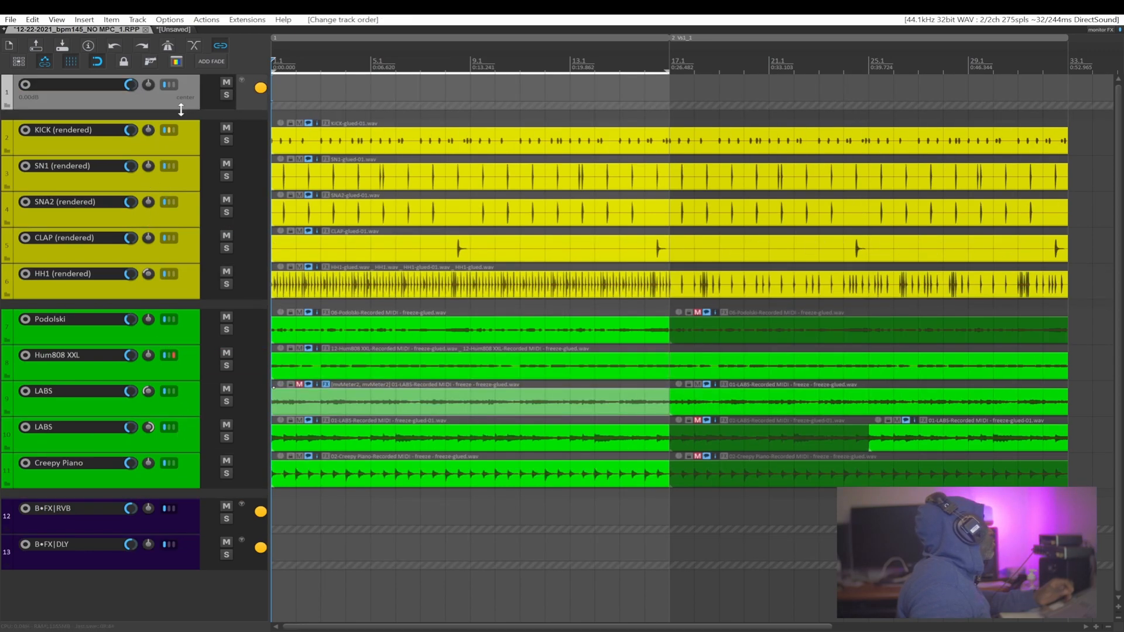
pyautogui.moveTo(188, 110); pyautogui.dragTo(178, 128)
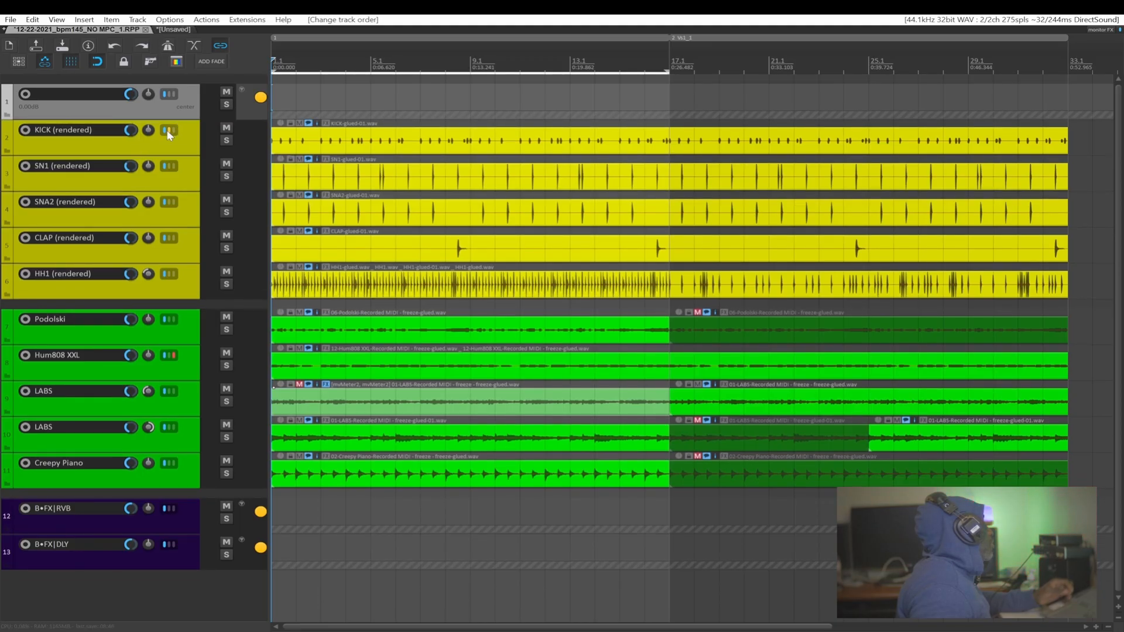
# Name the new track B•Drum, inserting the bullet symbol between the letter B and Drum
pyautogui.doubleClick(82, 97)
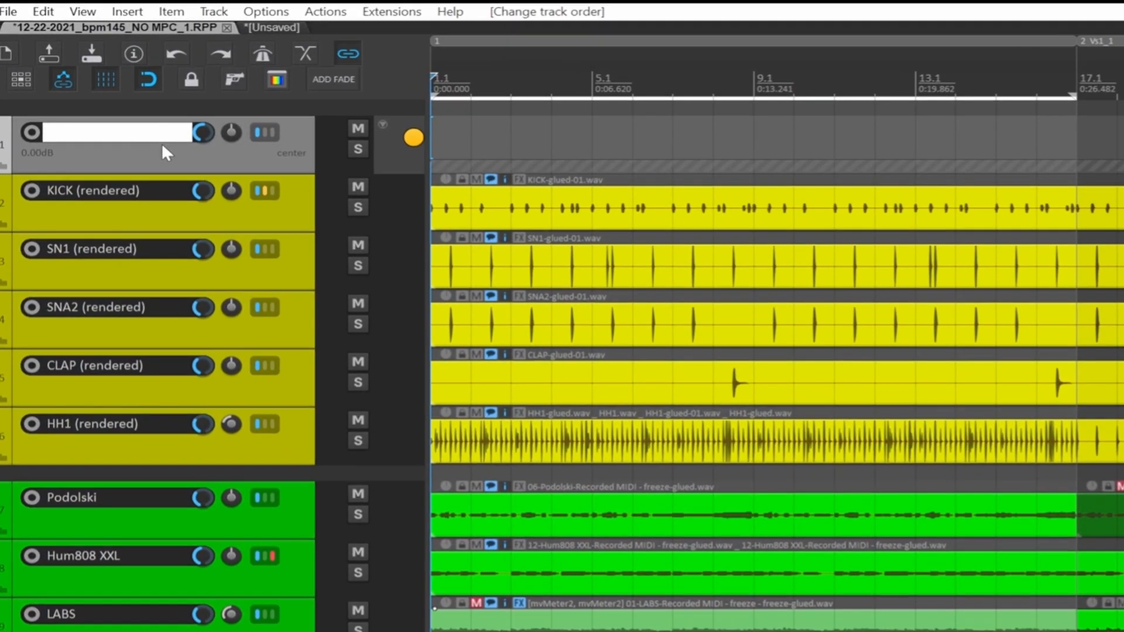
pyautogui.write('B')
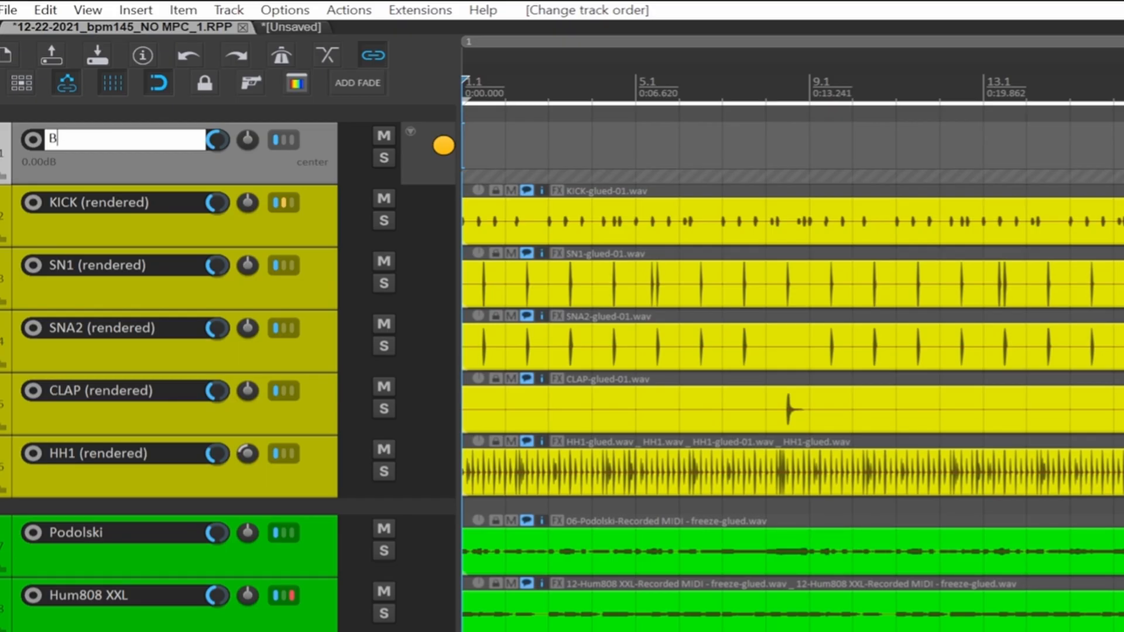
pyautogui.press('super+period')
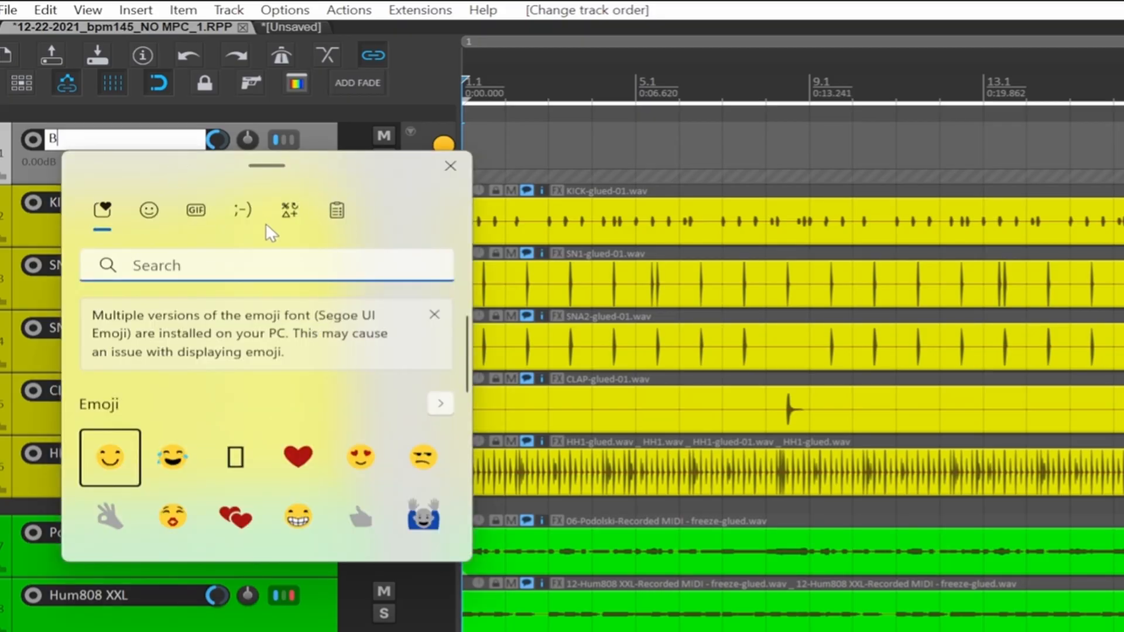
pyautogui.click(284, 212)
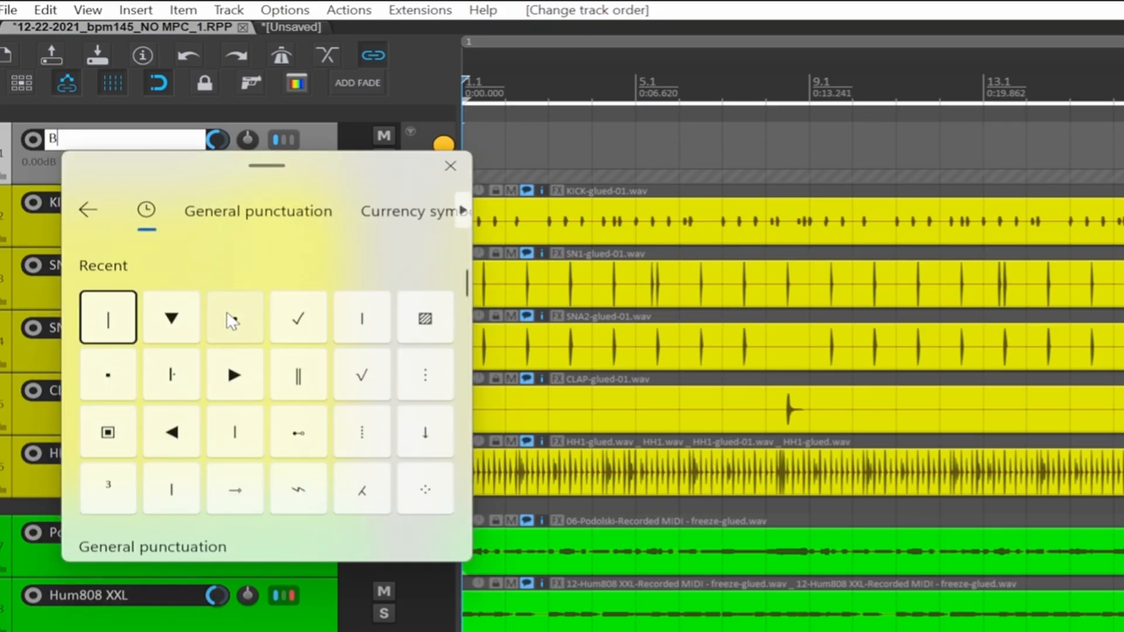
pyautogui.click(231, 319)
pyautogui.click(126, 139)
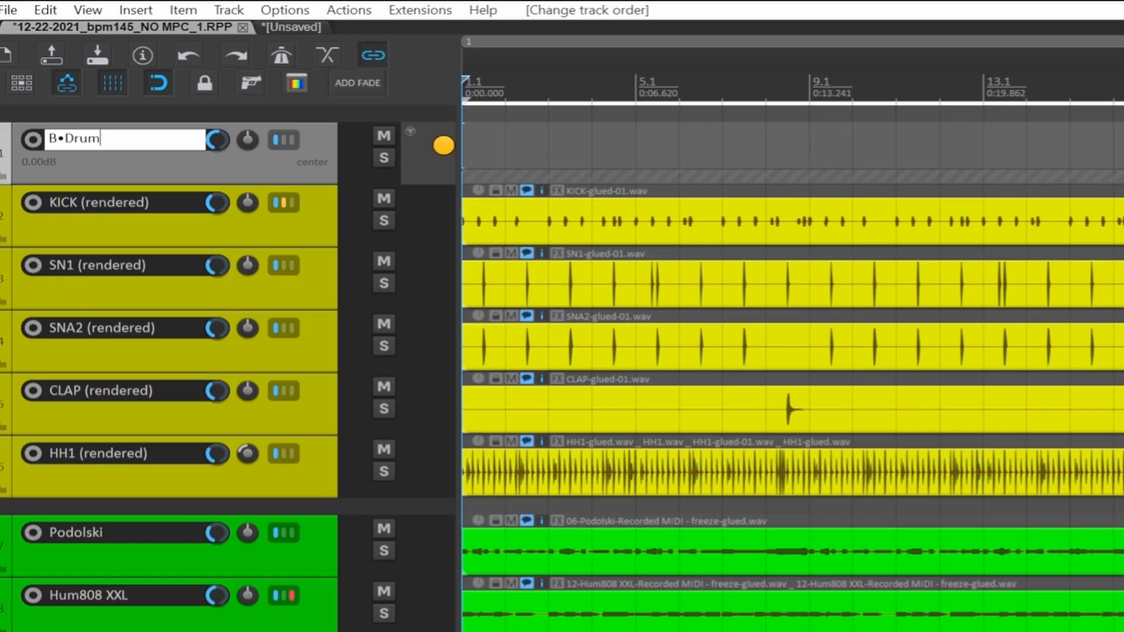
pyautogui.press('Return')
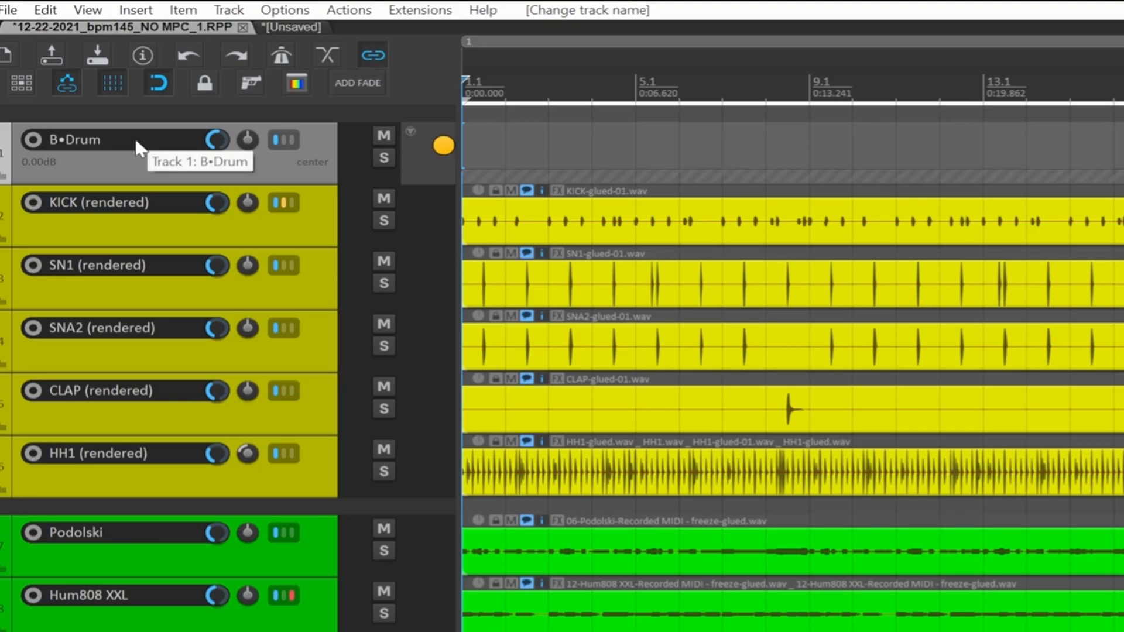
# Nest the five drum tracks from KICK through HH1 inside B•Drum as a folder
pyautogui.click(295, 238)
pyautogui.keyDown('shift'); pyautogui.click(307, 230); pyautogui.keyUp('shift')
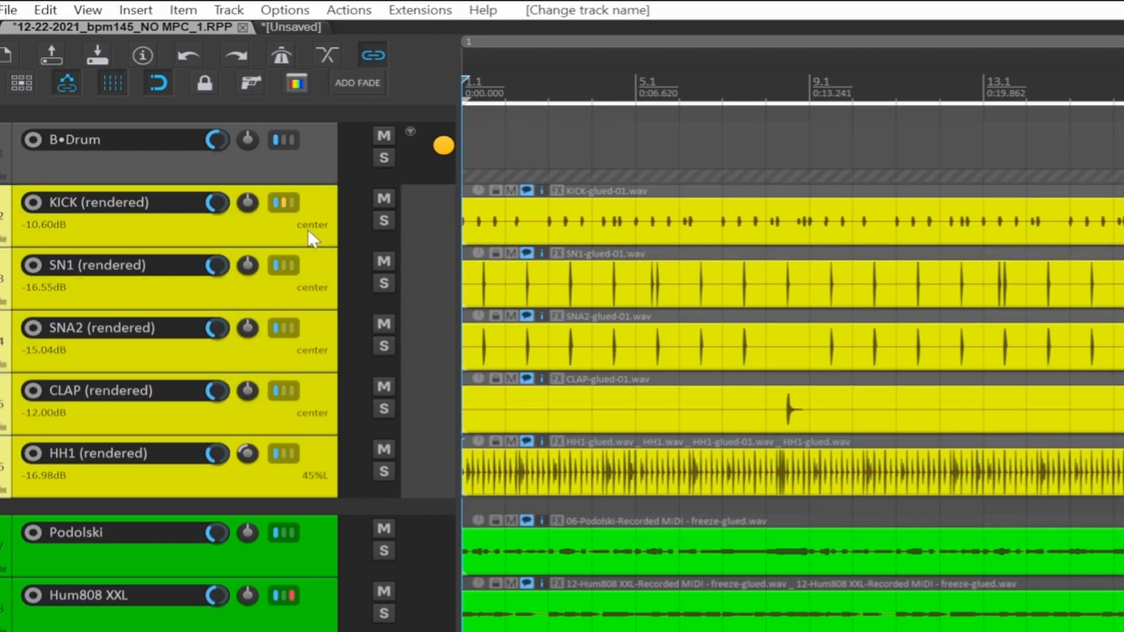
pyautogui.moveTo(307, 230); pyautogui.dragTo(301, 149)
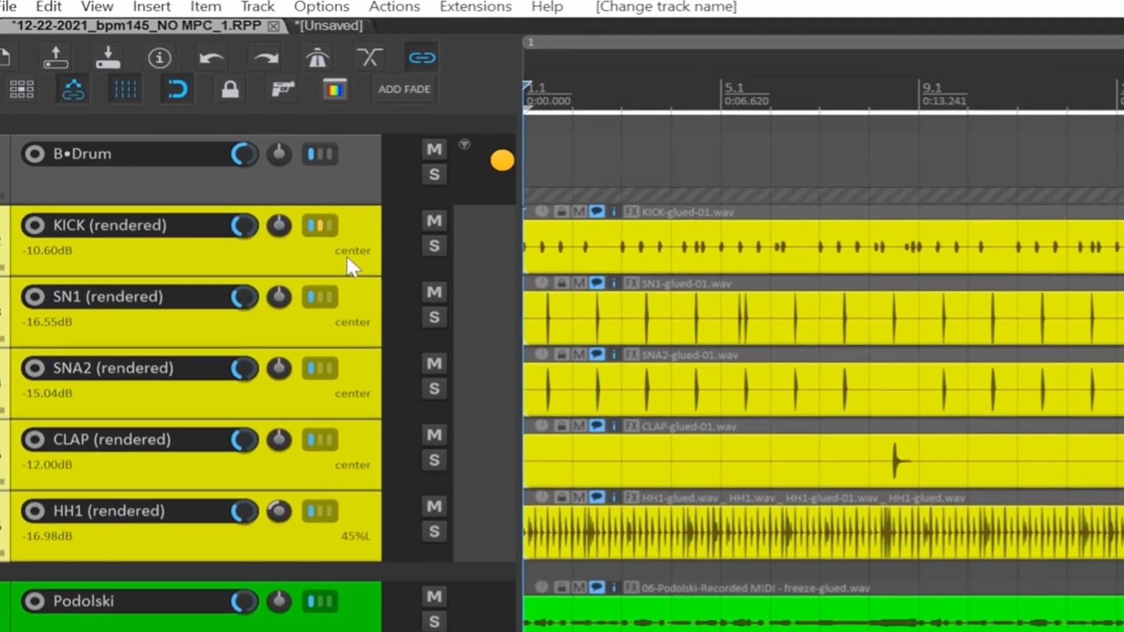
pyautogui.moveTo(415, 199)
pyautogui.mouseDown()
pyautogui.moveTo(398, 231)
pyautogui.moveTo(402, 208)
pyautogui.moveTo(388, 221)
pyautogui.moveTo(401, 199)
pyautogui.mouseUp()
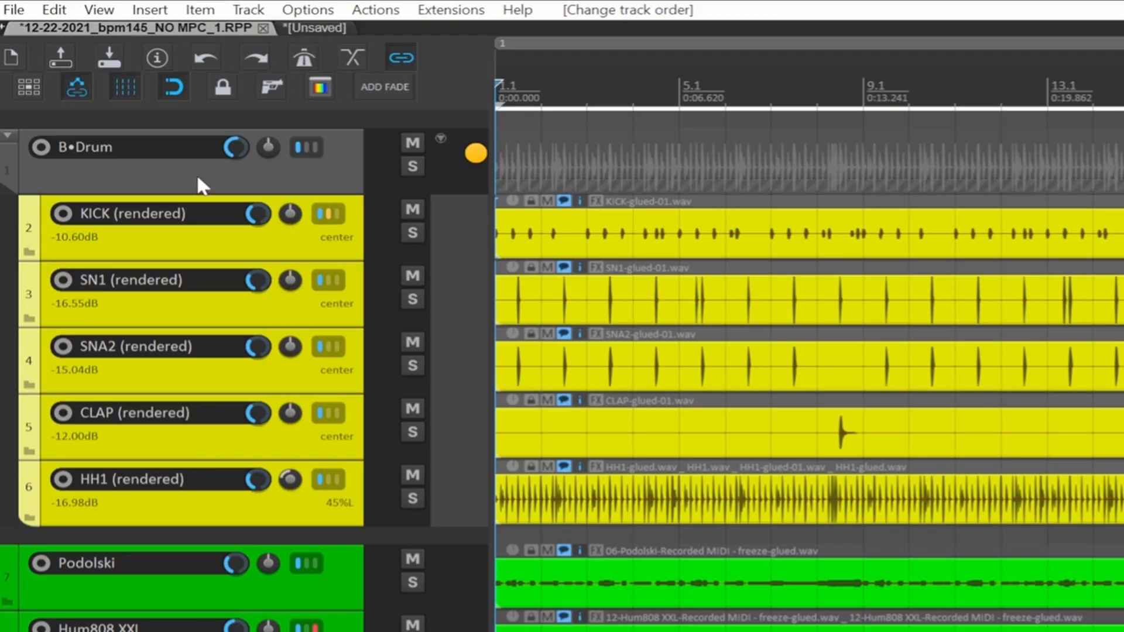
pyautogui.click(250, 174)
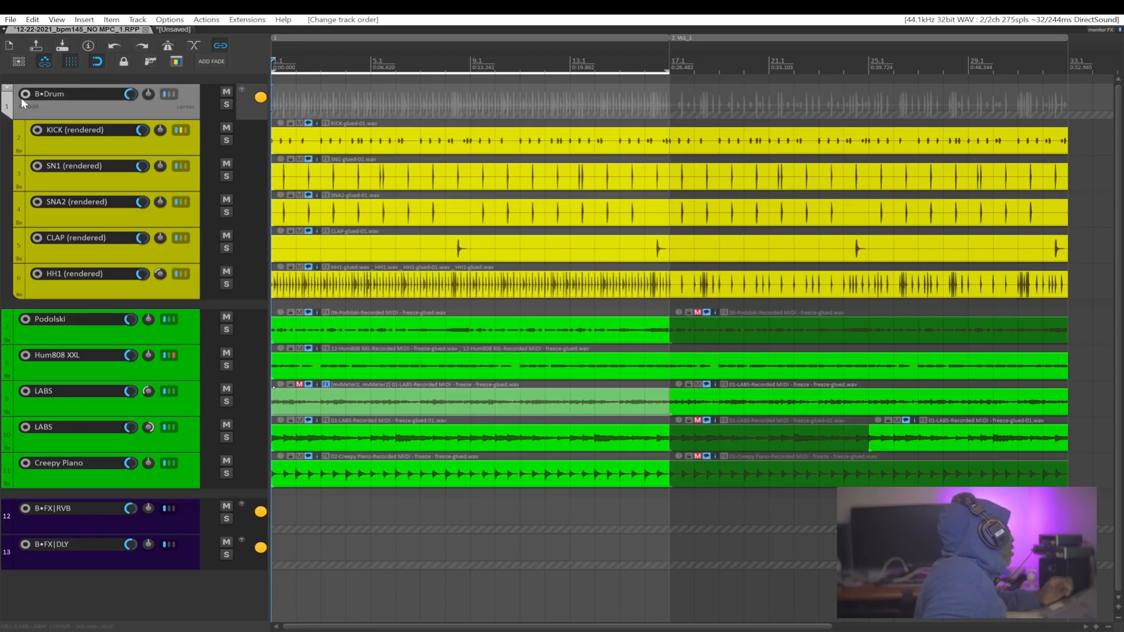
# Cycle the B•Drum folder through its compact, hidden and full-size views, ending with its child tracks at full size
pyautogui.click(7, 92)
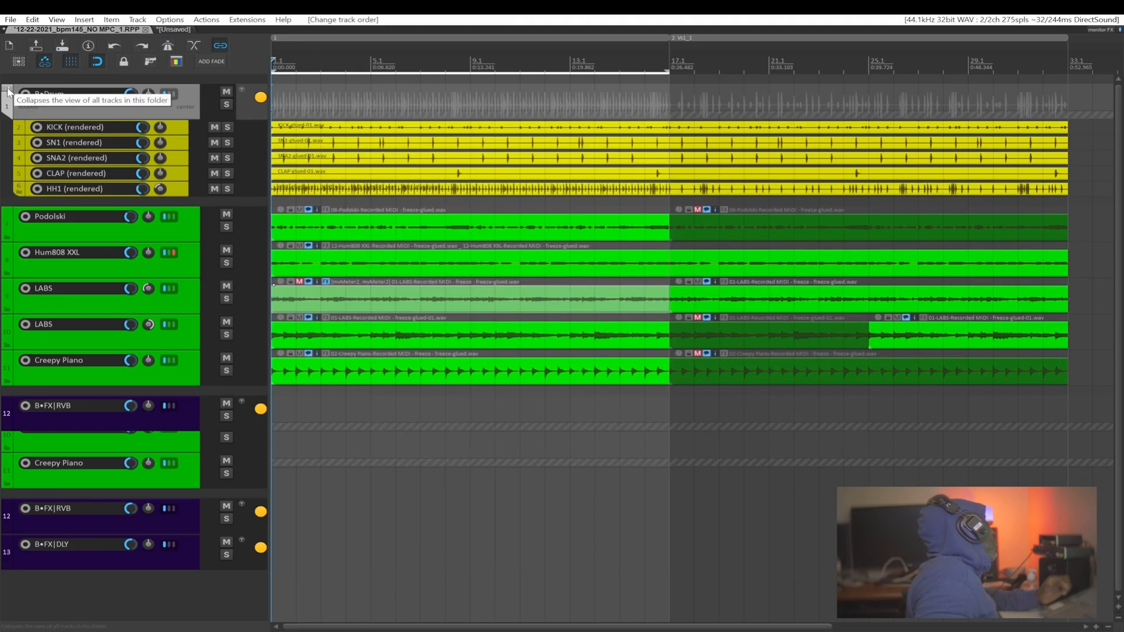
pyautogui.click(7, 93)
pyautogui.click(7, 93)
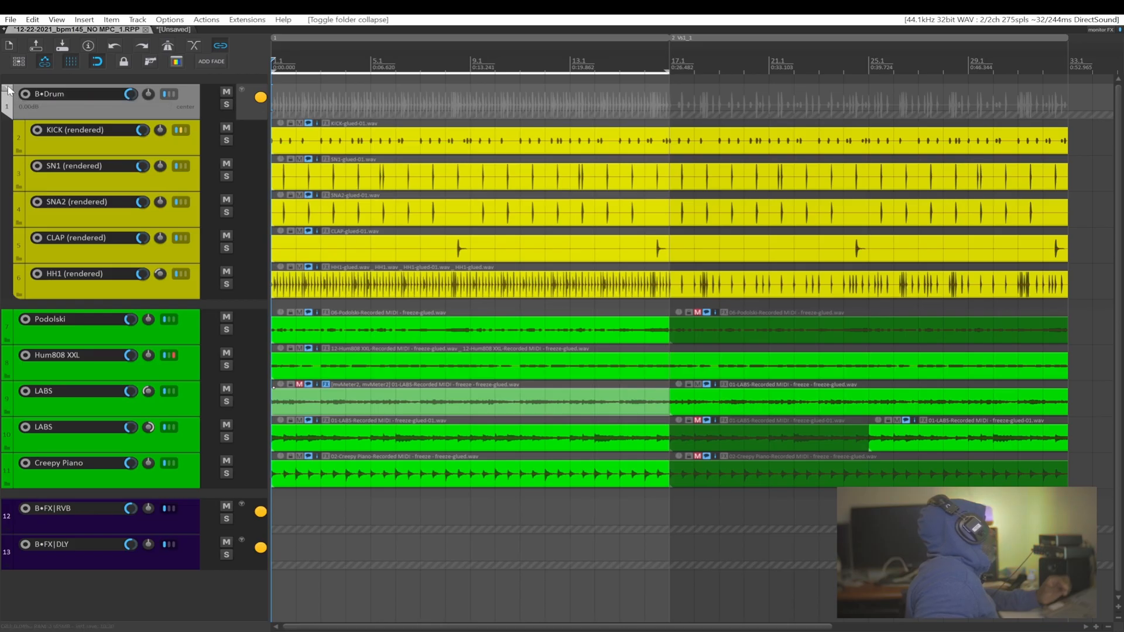
pyautogui.click(8, 90)
pyautogui.click(7, 90)
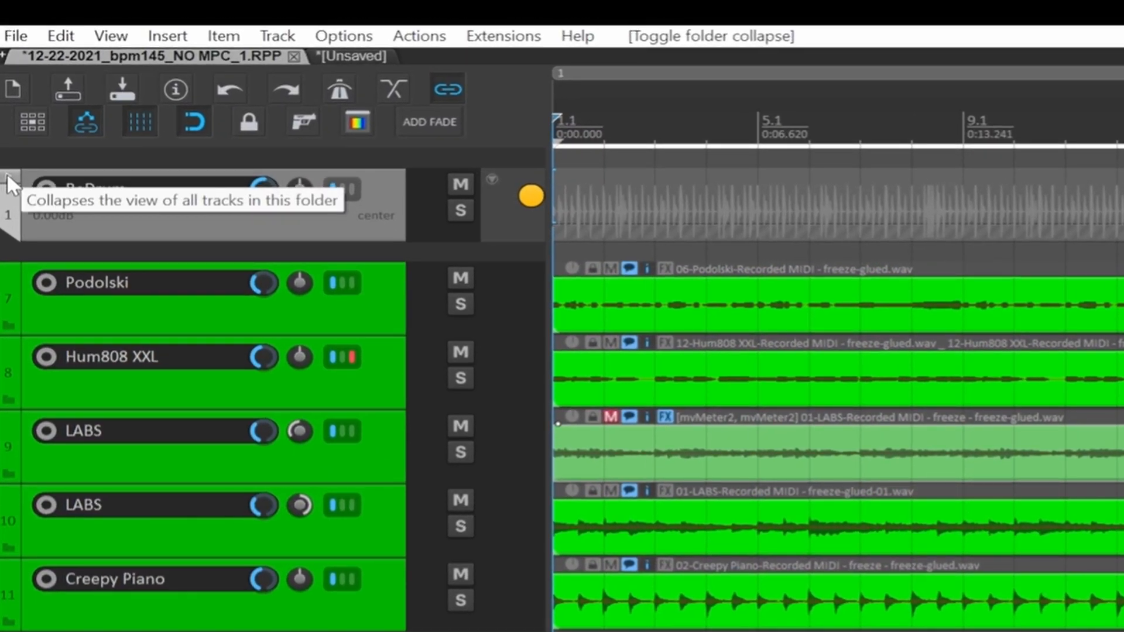
pyautogui.click(15, 177)
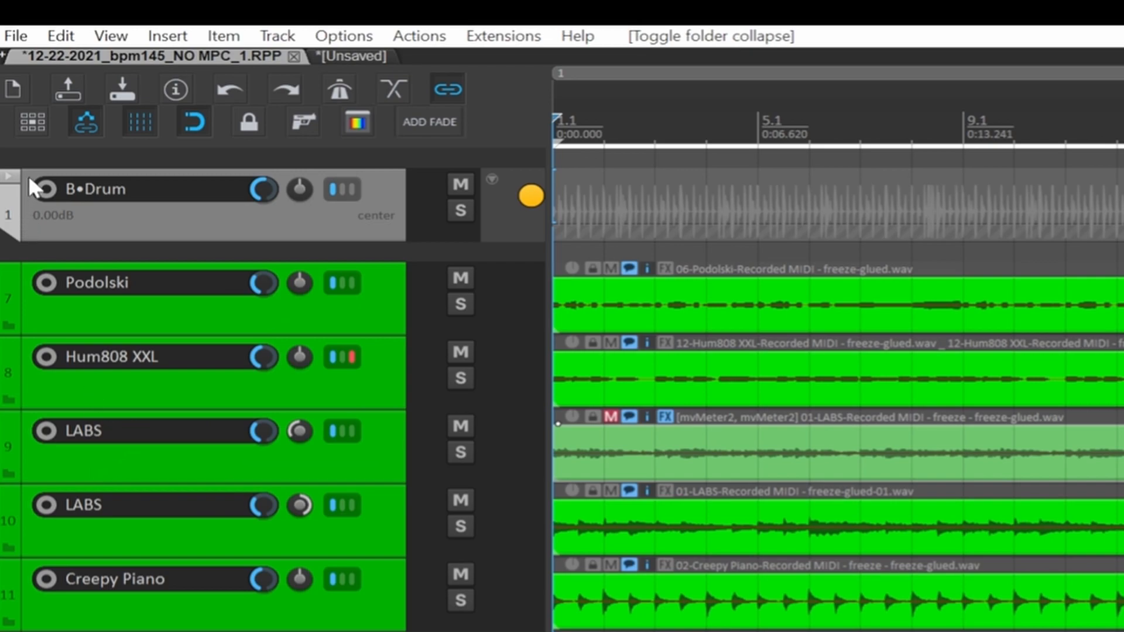
pyautogui.click(15, 174)
pyautogui.click(12, 174)
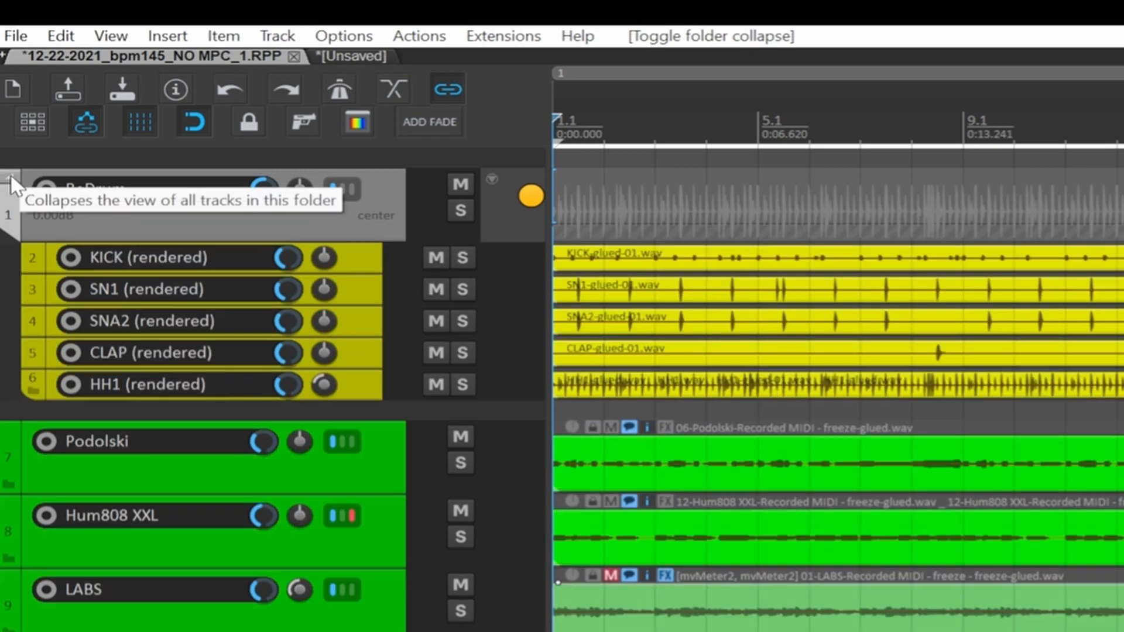
pyautogui.click(5, 177)
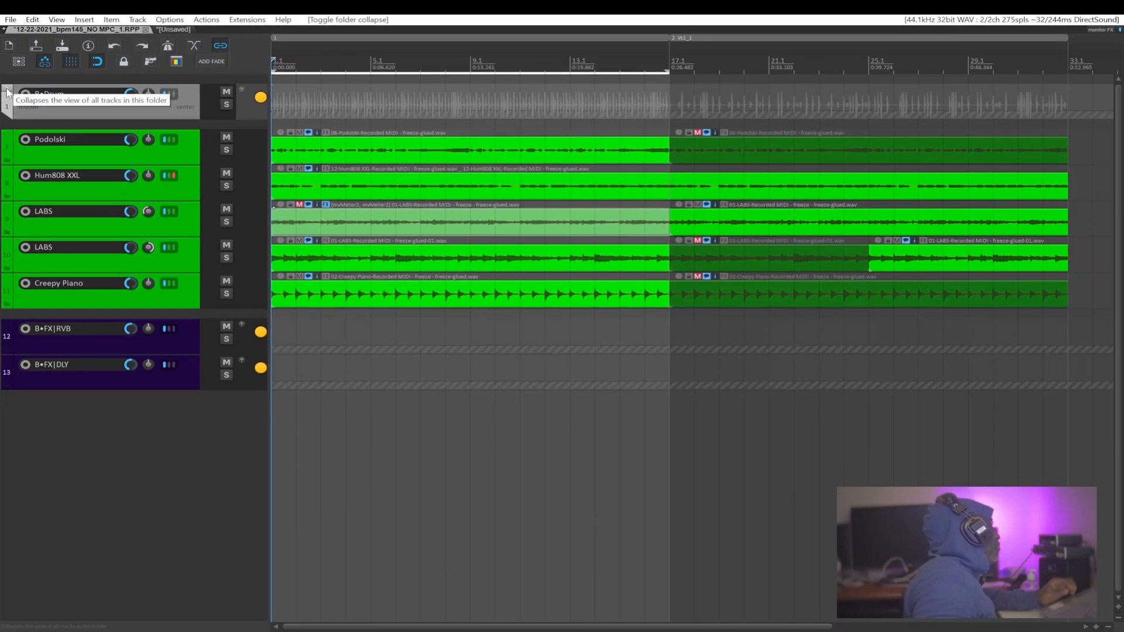
pyautogui.click(7, 92)
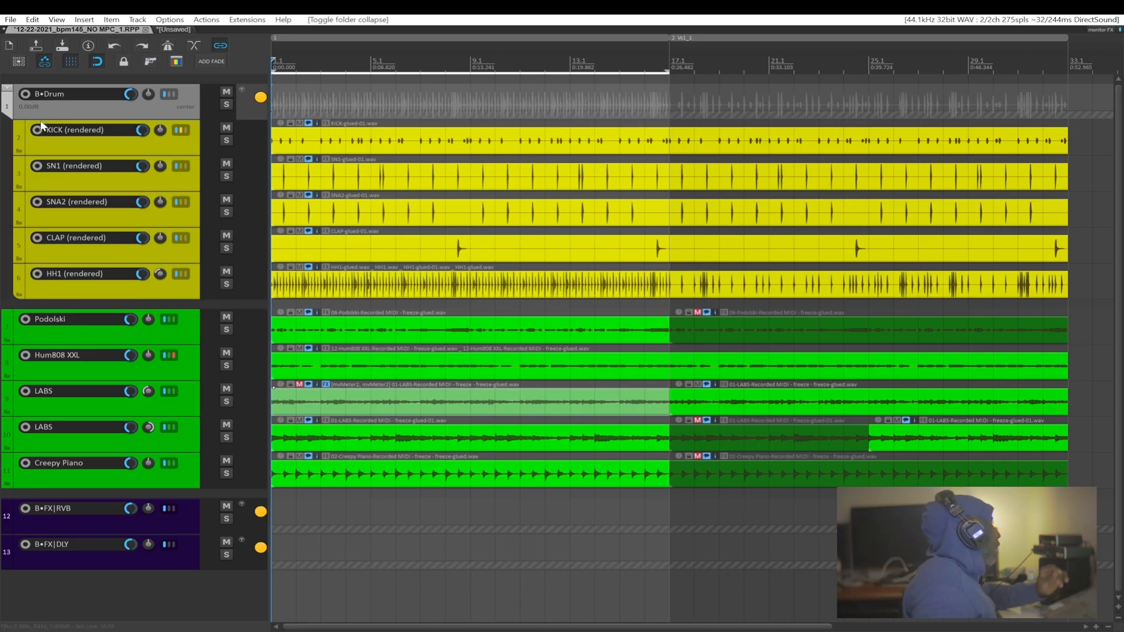
# Play the project with the B•Drum folder soloed, trying its volume control and resetting it to 0.00 dB
pyautogui.press('space')
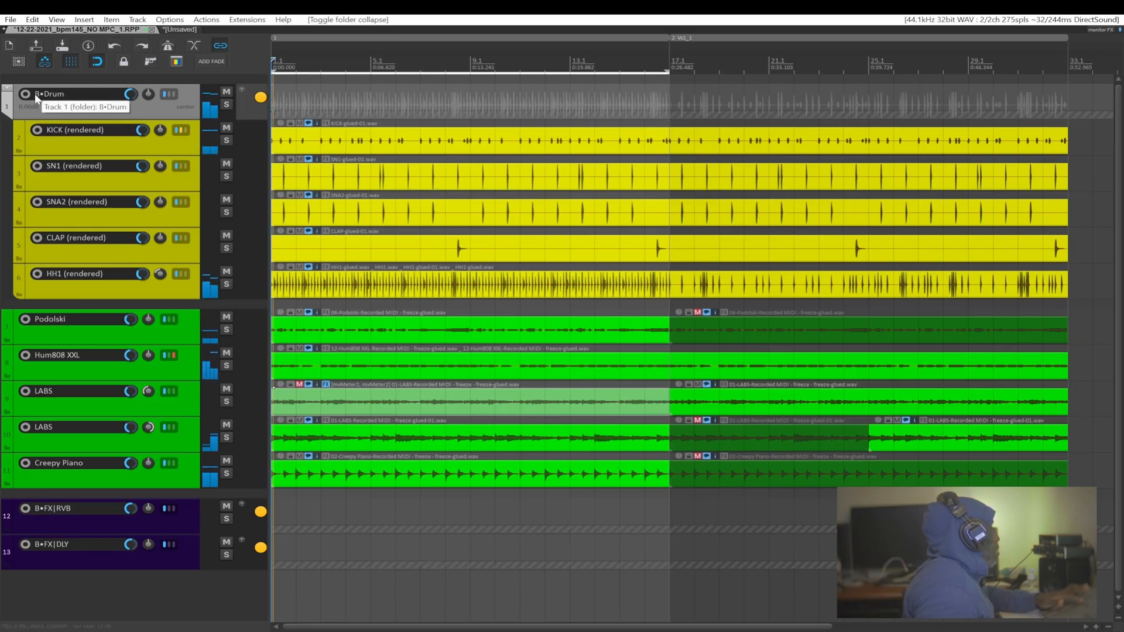
pyautogui.click(227, 104)
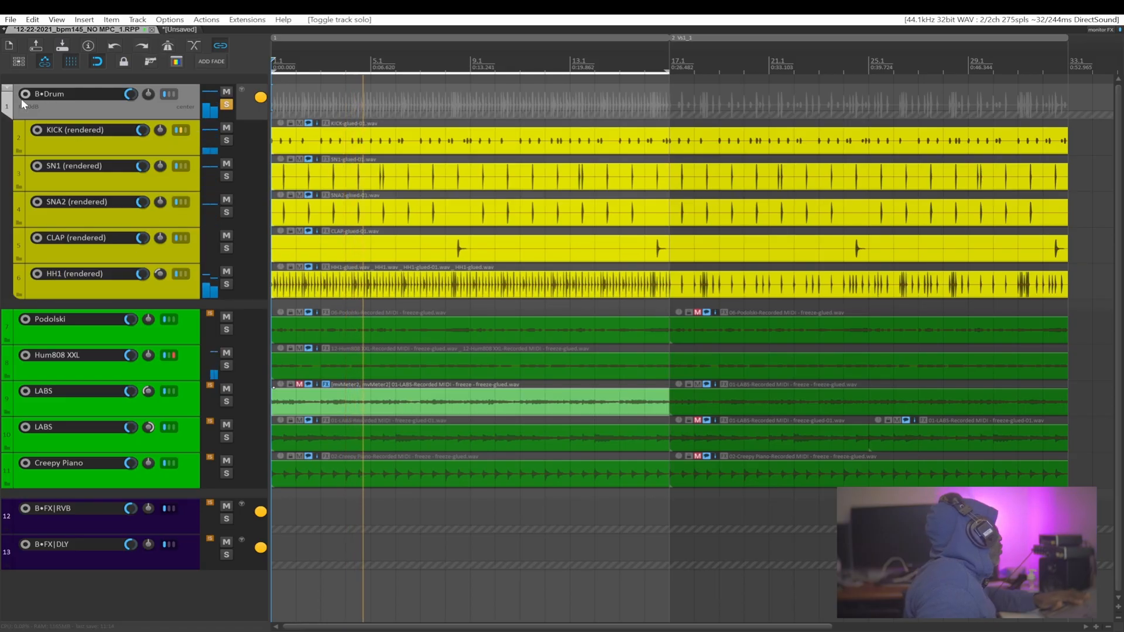
pyautogui.moveTo(130, 94); pyautogui.dragTo(133, 110)
pyautogui.doubleClick(130, 94)
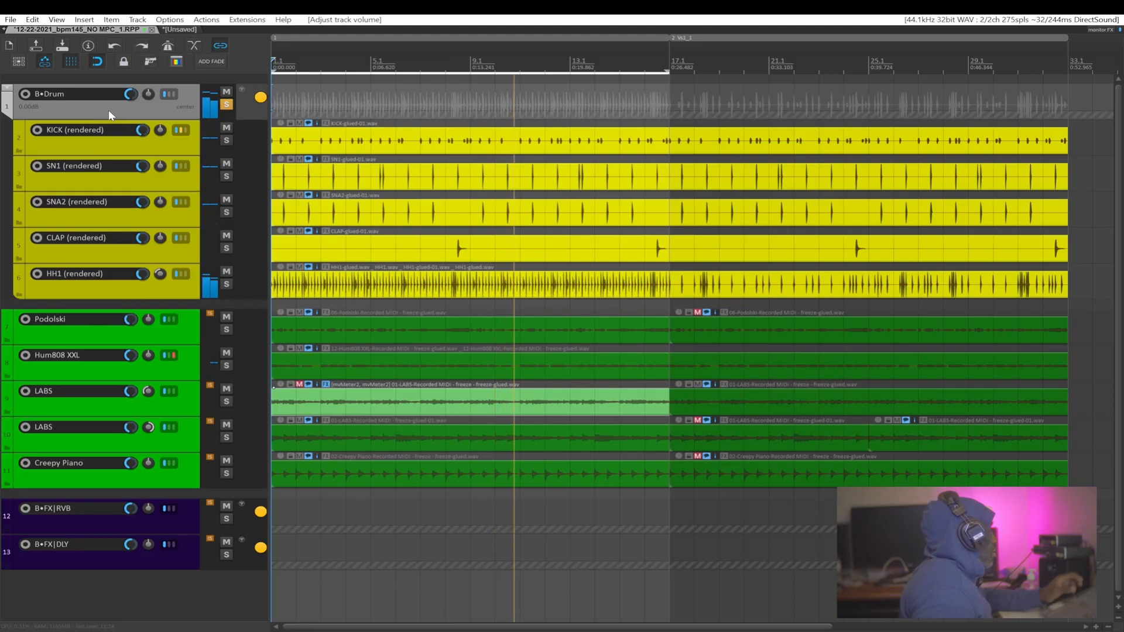
# Load ReEQ with the iMM•Hi LowCUT preset on B•Drum and enlarge and reposition the equalizer window
pyautogui.click(169, 94)
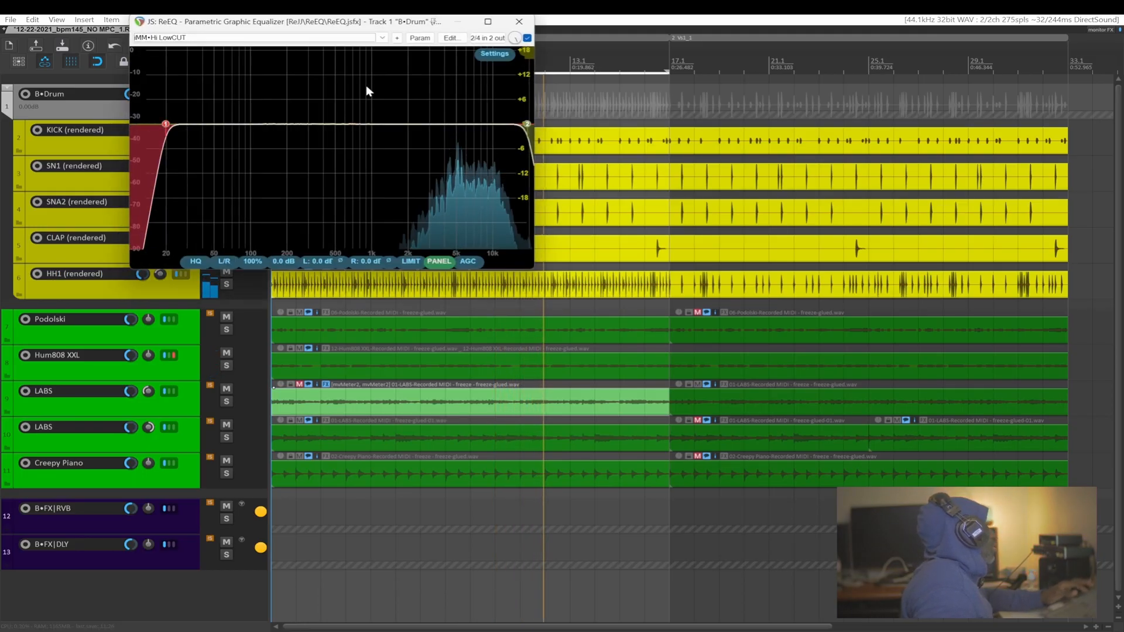
pyautogui.moveTo(319, 25); pyautogui.dragTo(542, 74)
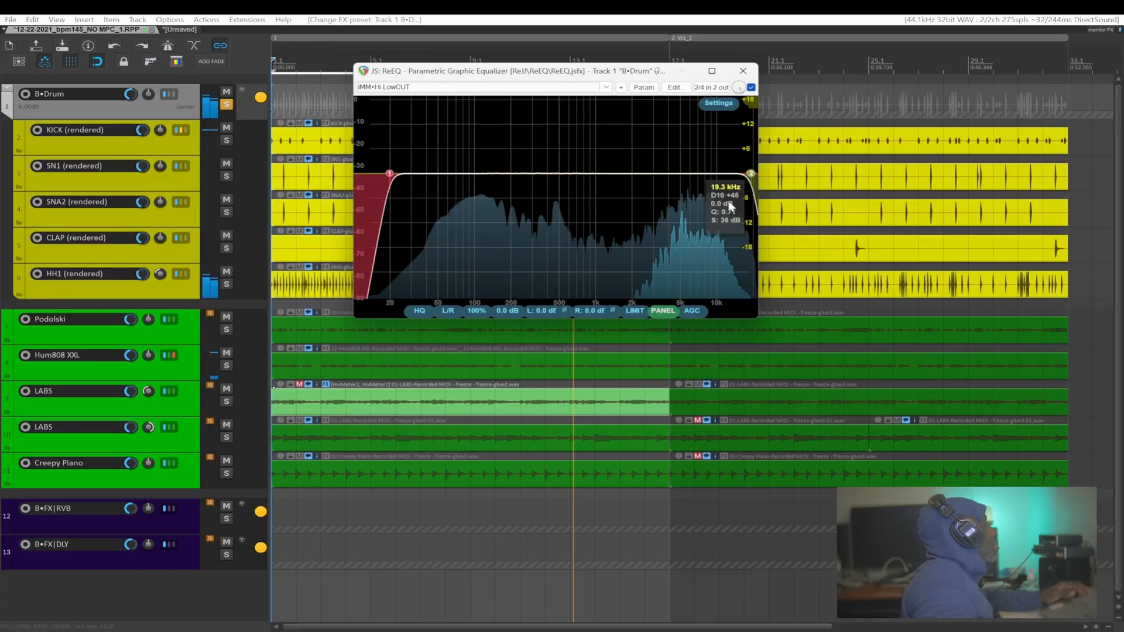
pyautogui.moveTo(758, 319); pyautogui.dragTo(963, 475)
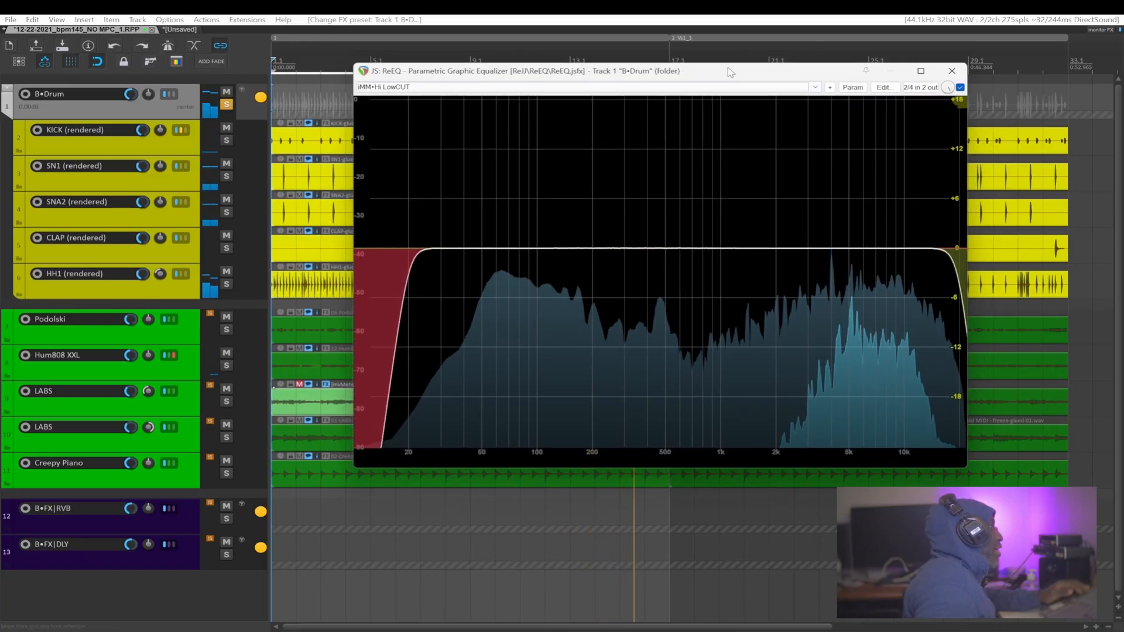
pyautogui.moveTo(767, 70); pyautogui.dragTo(637, 56)
# Sweep ReEQ's low-cut and high-cut bands inward and back out, returning the high cut to 22.1 kHz, and bypass the equalizer
pyautogui.moveTo(280, 235)
pyautogui.mouseDown()
pyautogui.moveTo(647, 234)
pyautogui.moveTo(322, 235)
pyautogui.mouseUp()
pyautogui.moveTo(825, 235); pyautogui.dragTo(429, 230)
pyautogui.moveTo(323, 235); pyautogui.dragTo(269, 234)
pyautogui.moveTo(429, 234); pyautogui.dragTo(524, 236)
pyautogui.moveTo(497, 239); pyautogui.dragTo(883, 243)
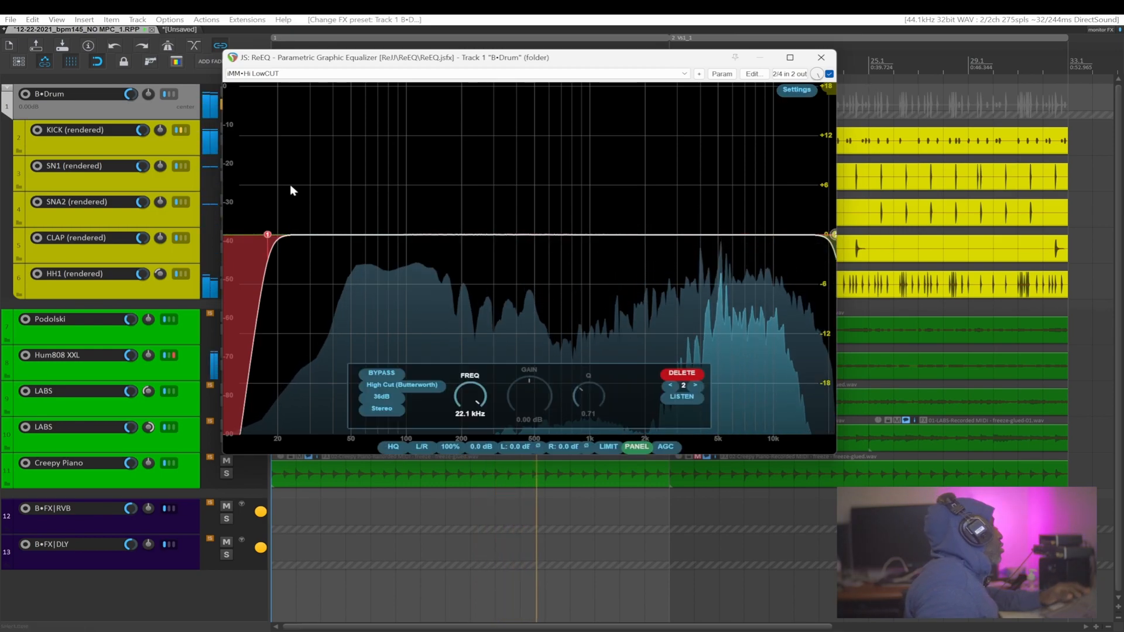
pyautogui.click(829, 73)
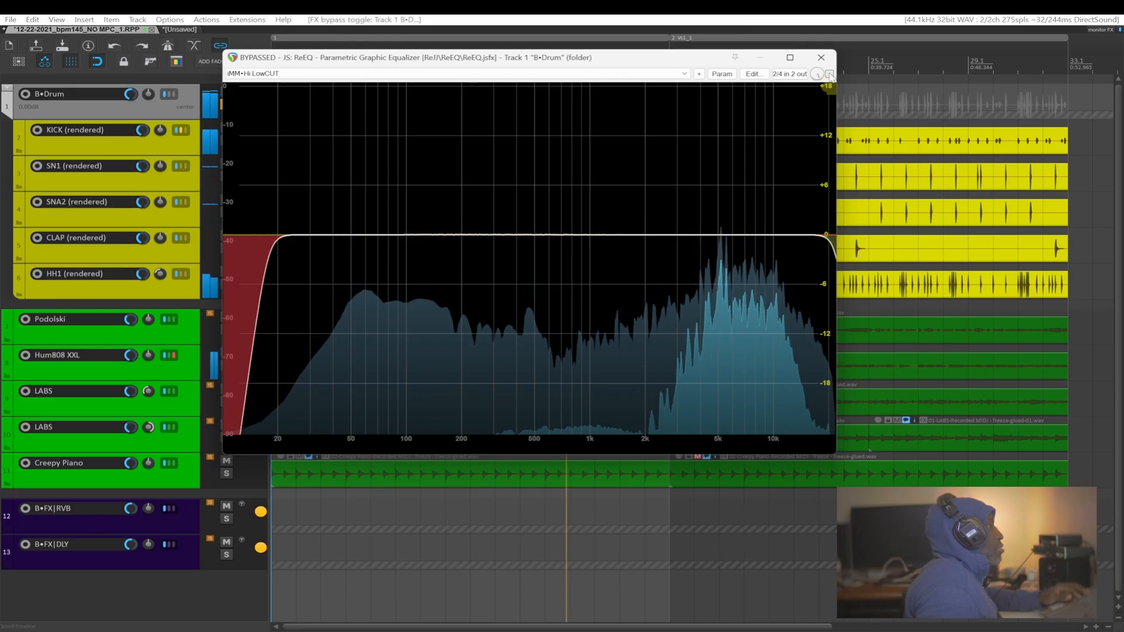
# Close the equalizer window and select the B•FX|RVB and B•FX|DLY tracks in turn, ending on B•FX|DLY
pyautogui.click(822, 57)
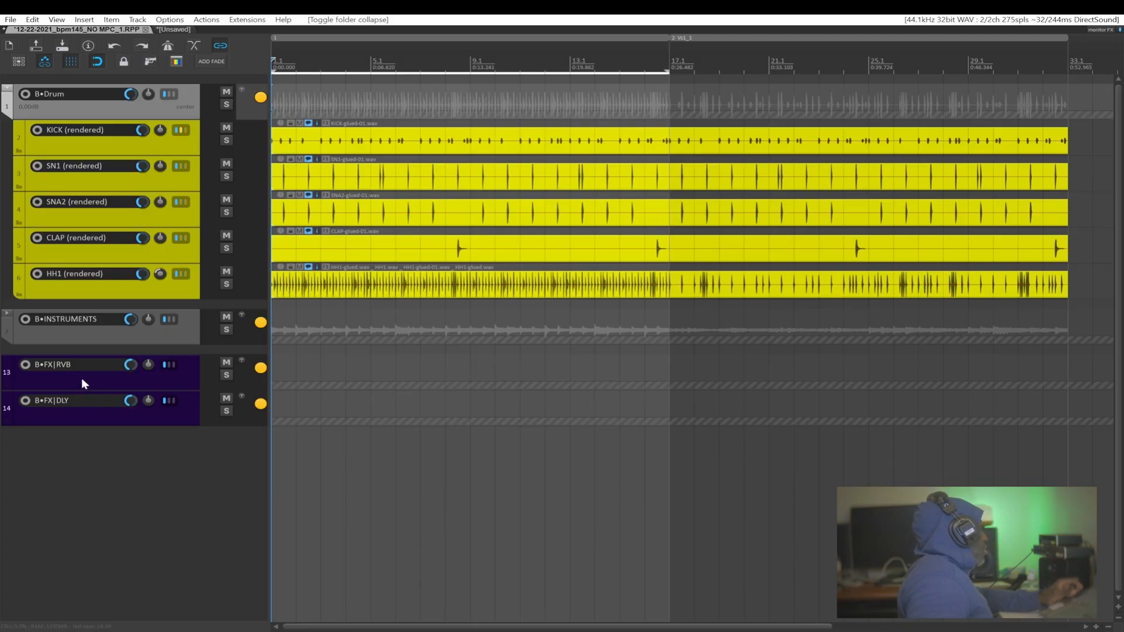
pyautogui.click(102, 416)
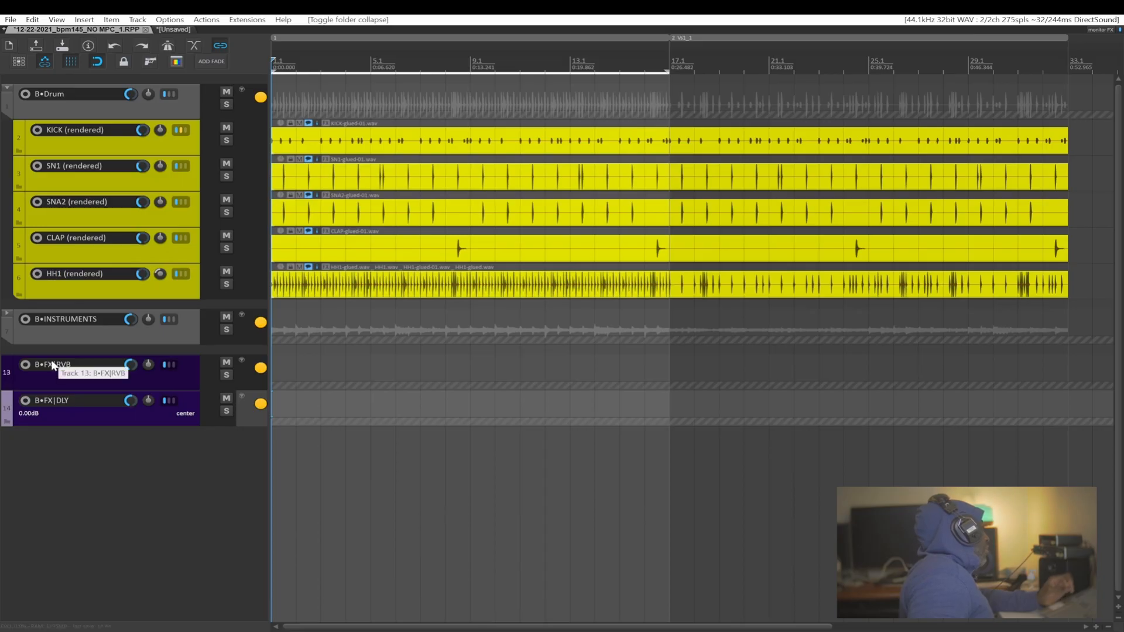
pyautogui.click(76, 381)
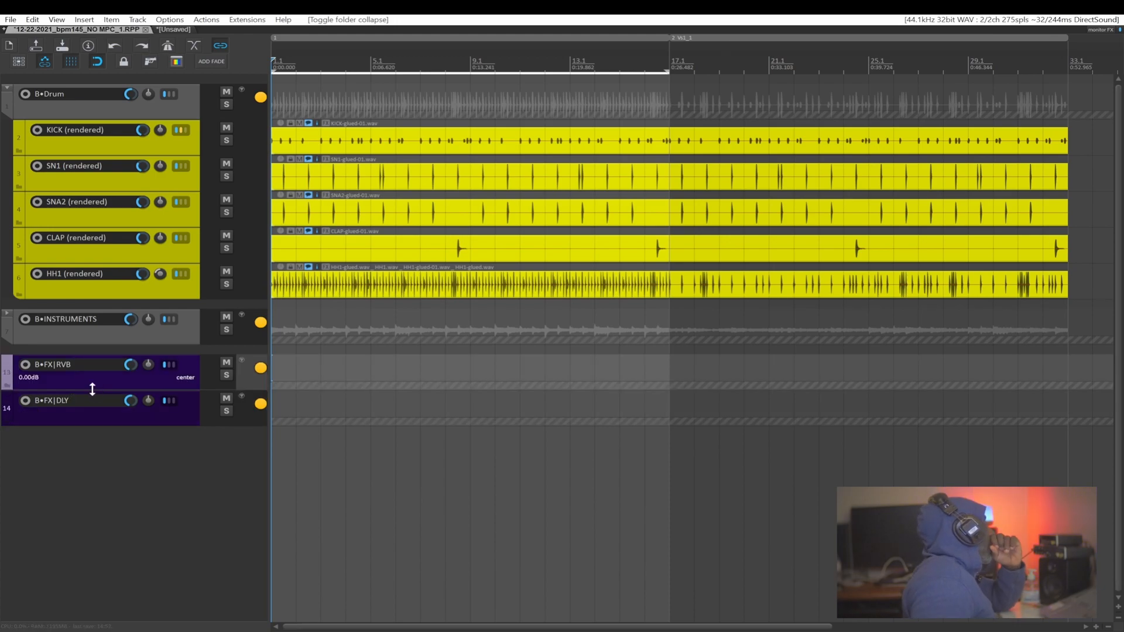
pyautogui.click(79, 421)
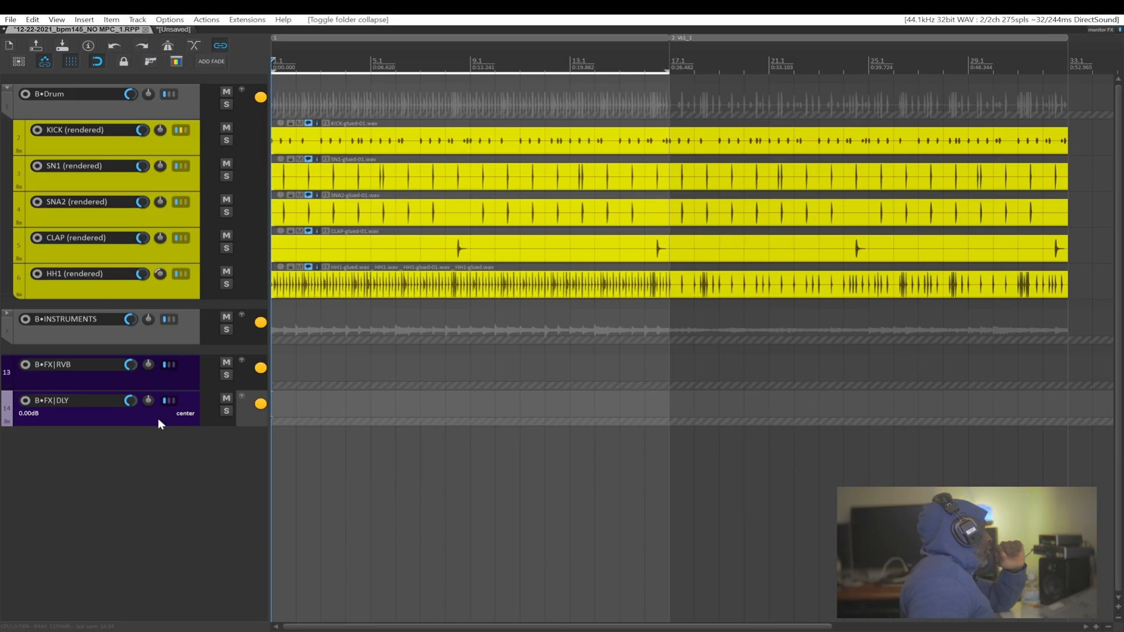
pyautogui.click(110, 427)
pyautogui.click(111, 420)
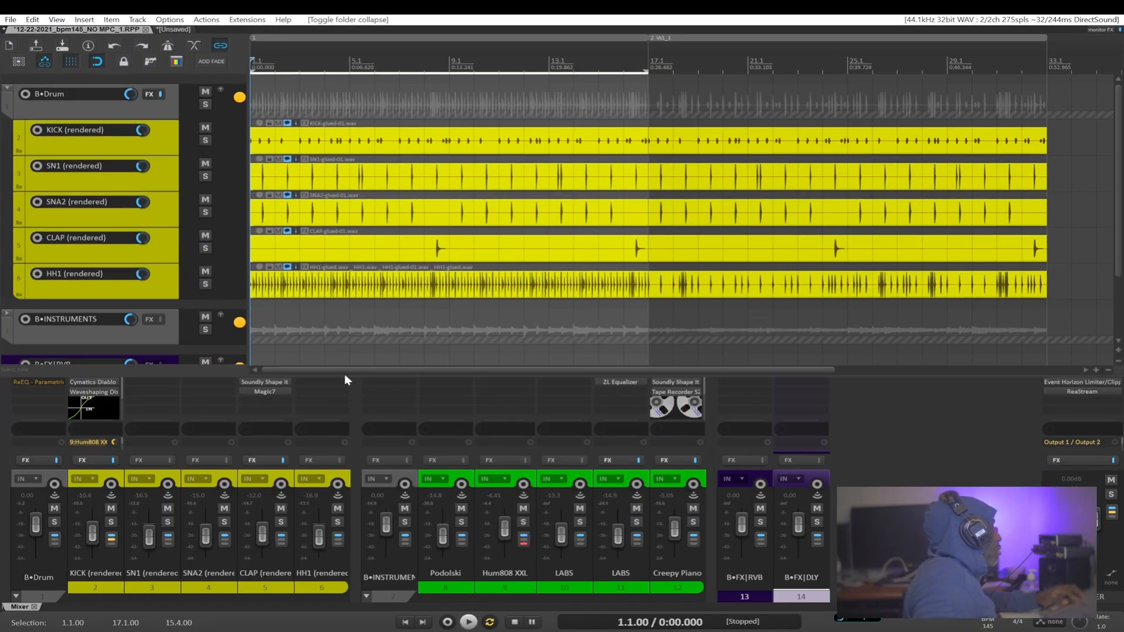
# Enlarge the mixer and resize its fader, insert and send areas to make the meters and effect slots taller, briefly checking playback
pyautogui.moveTo(345, 377); pyautogui.dragTo(371, 137)
pyautogui.press('space')
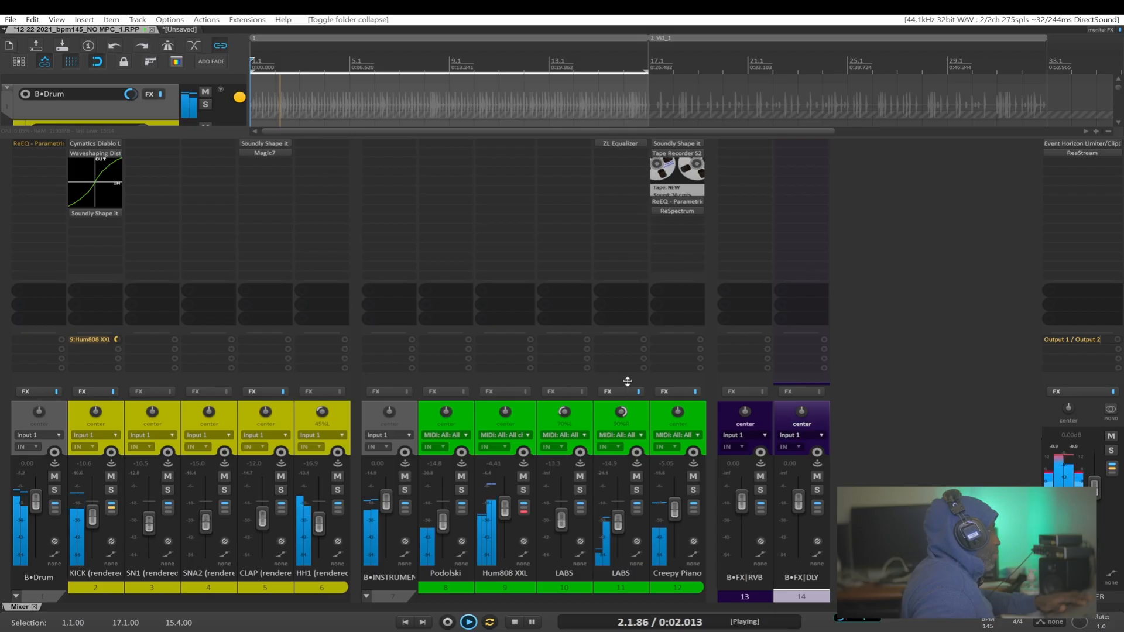
pyautogui.press('space')
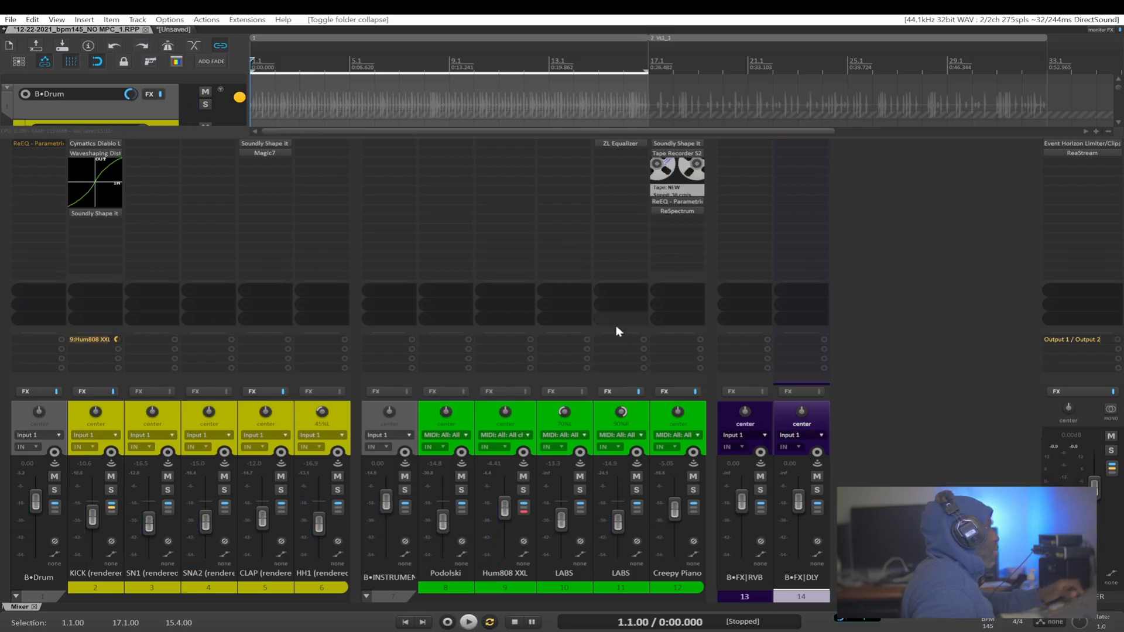
pyautogui.moveTo(609, 388); pyautogui.dragTo(609, 296)
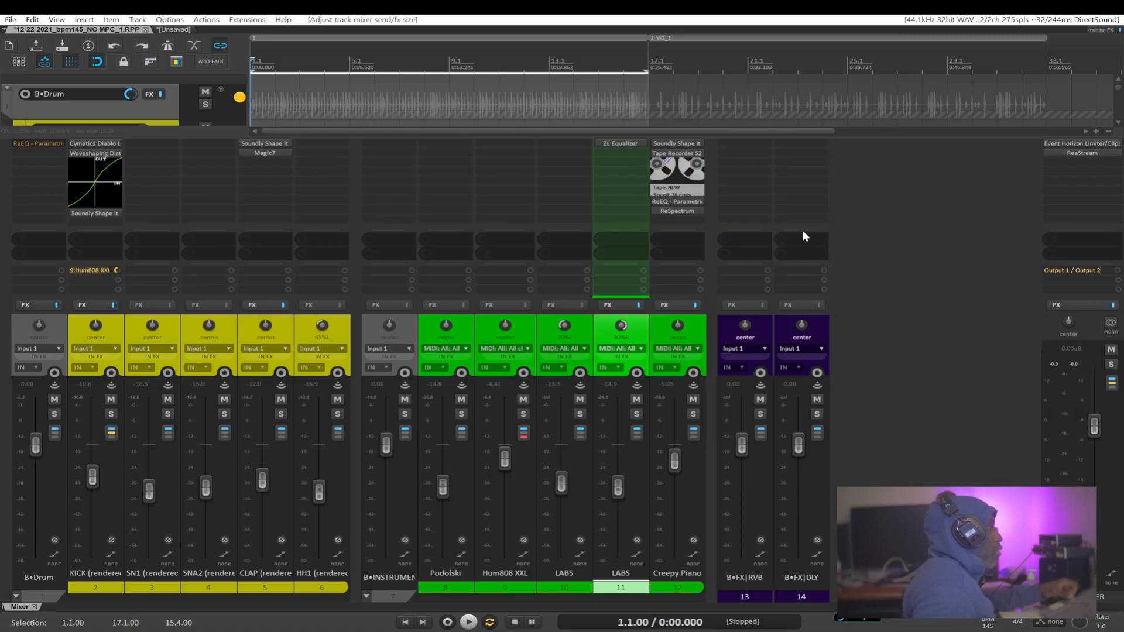
pyautogui.moveTo(805, 229); pyautogui.dragTo(786, 144)
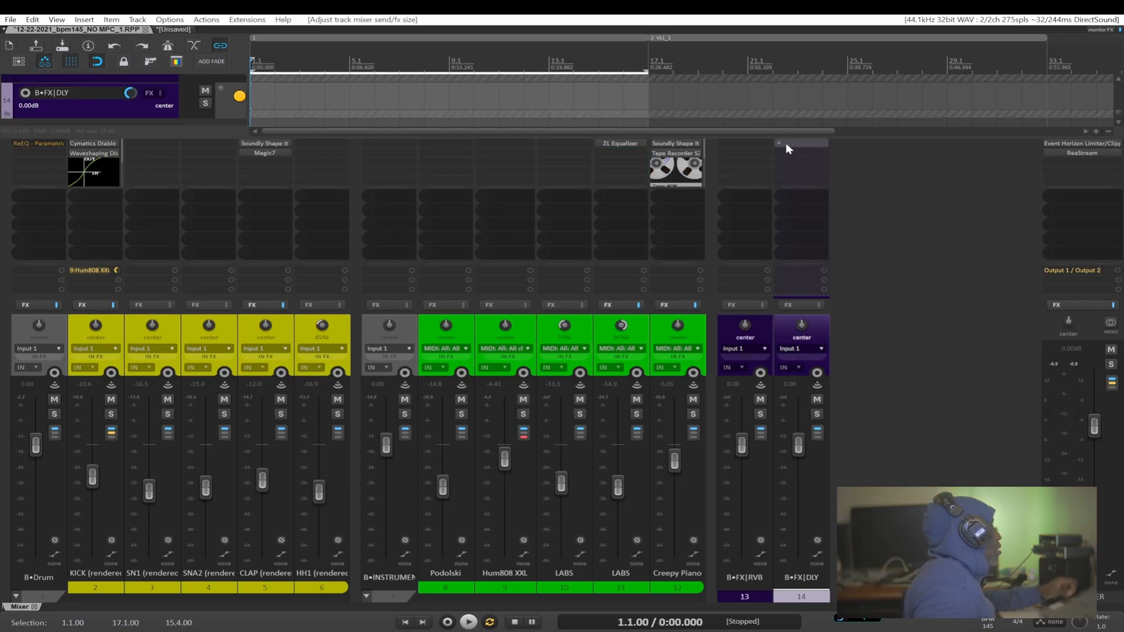
# Add ReaDelay (Cockos) to the B•FX|DLY track, load the iMM 3Tap preset, and close its window
pyautogui.click(797, 143)
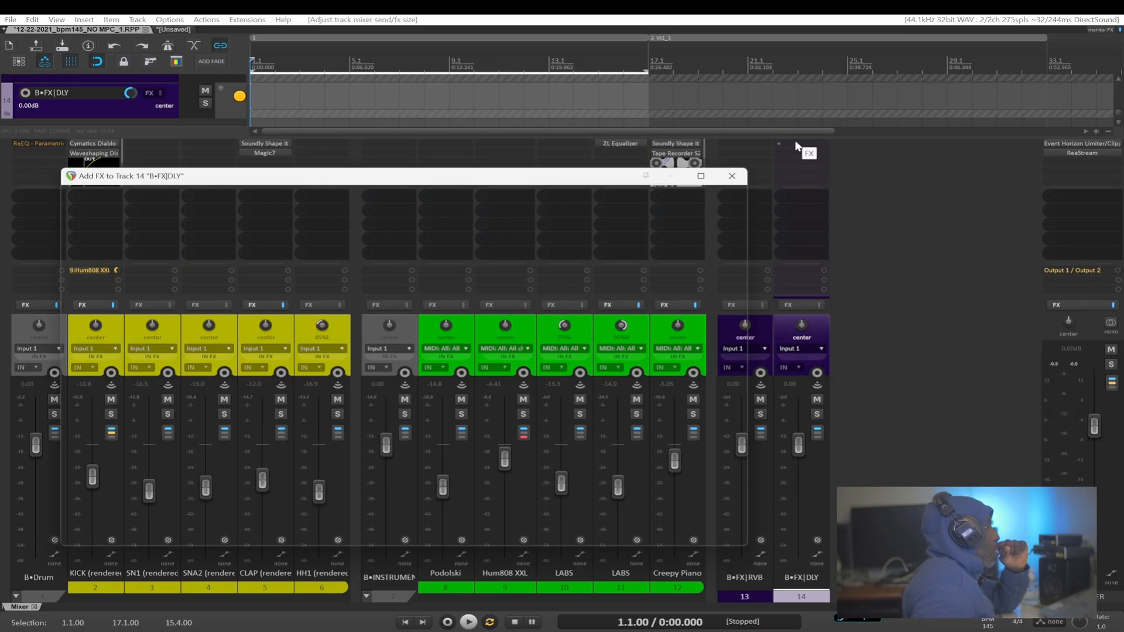
pyautogui.write('READ')
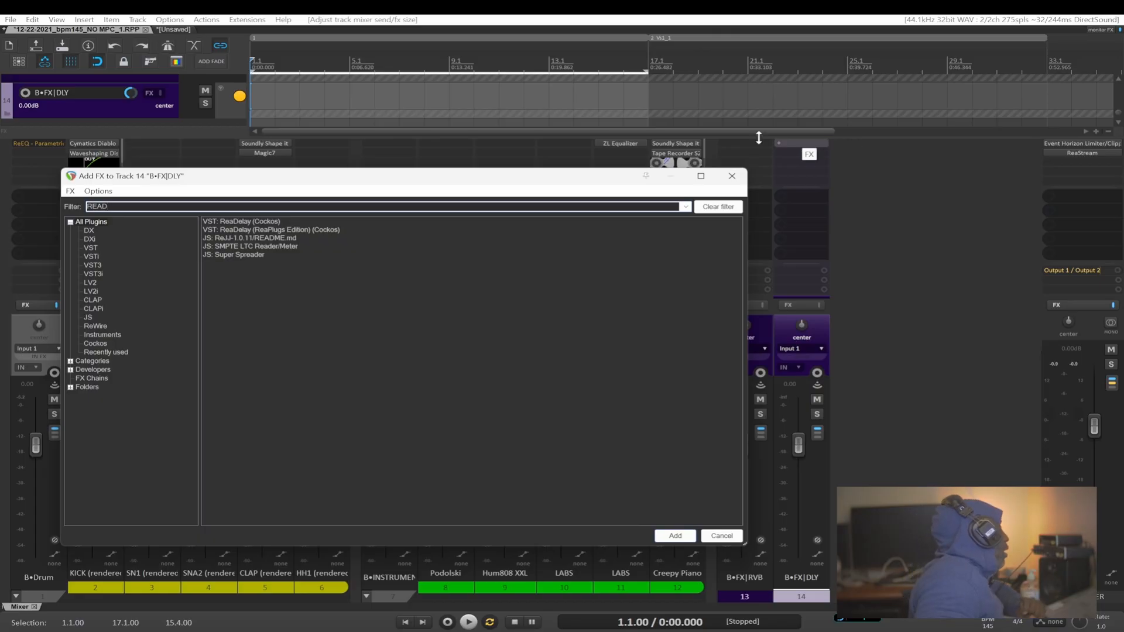
pyautogui.doubleClick(239, 222)
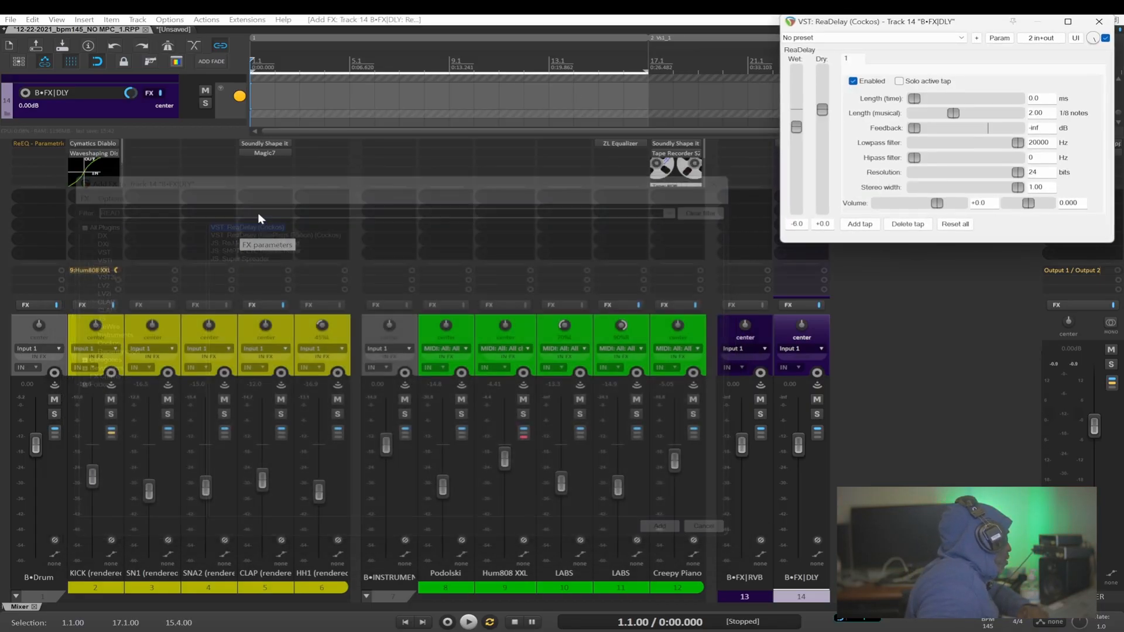
pyautogui.click(873, 37)
pyautogui.click(840, 143)
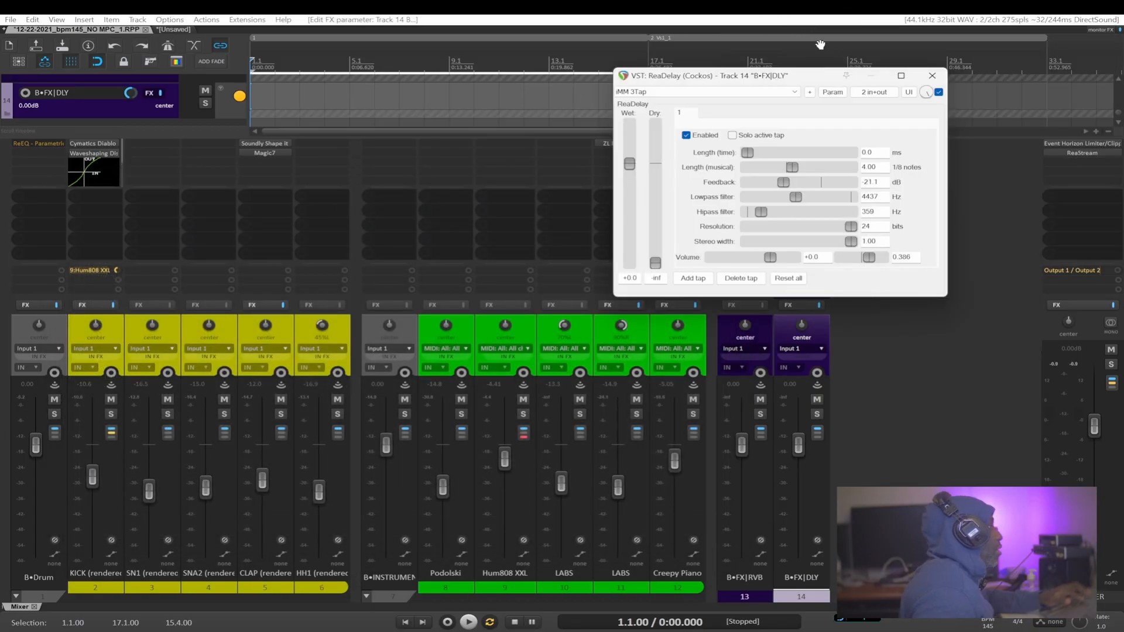
pyautogui.moveTo(824, 79); pyautogui.dragTo(818, 130)
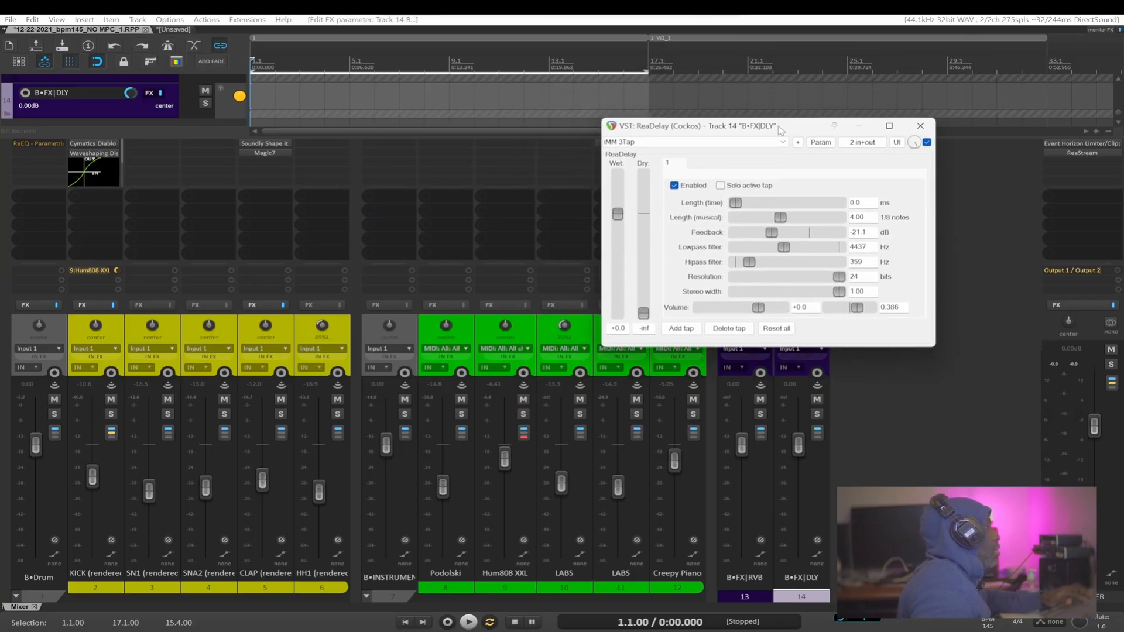
pyautogui.click(927, 126)
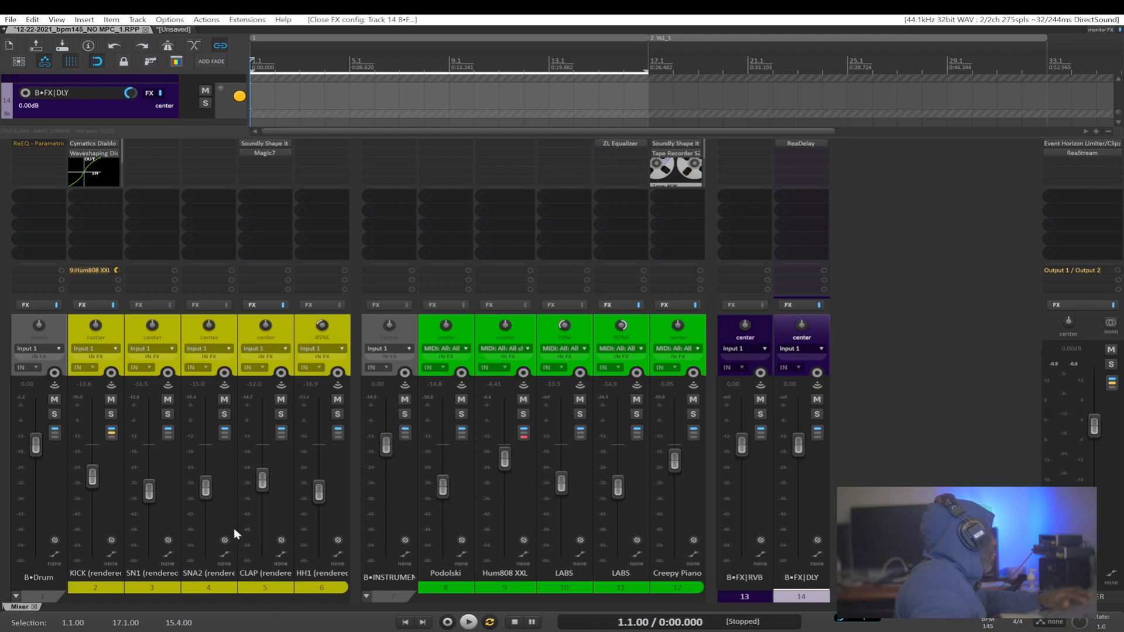
# Solo the SNA2 track during playback and create a send from it to B•FX|DLY, leaving the send level at -inf
pyautogui.click(217, 507)
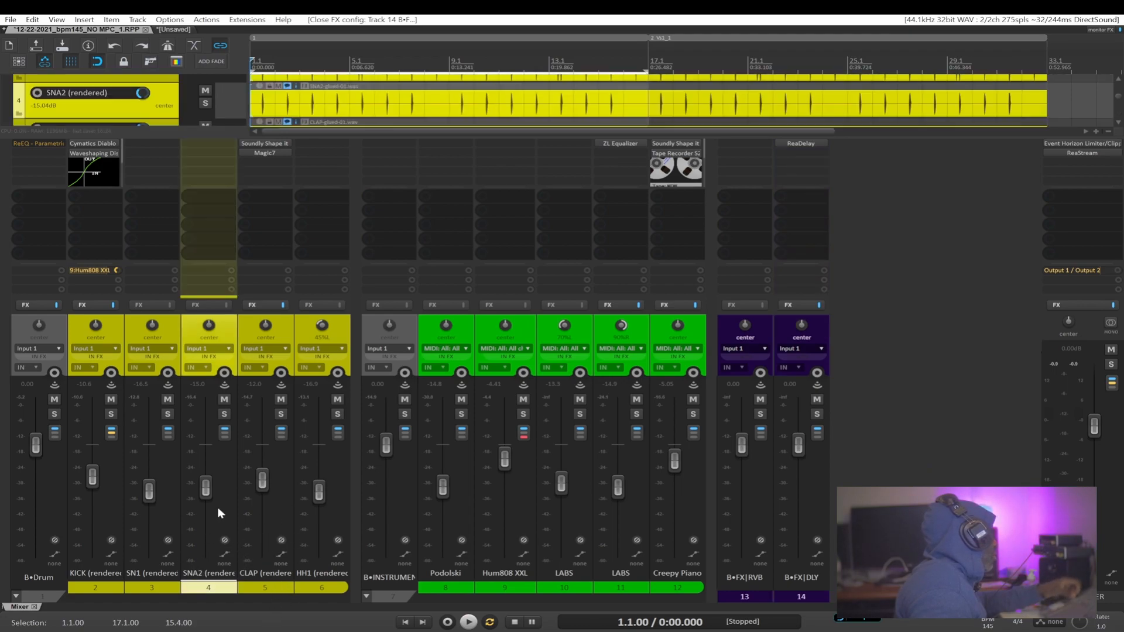
pyautogui.press('space')
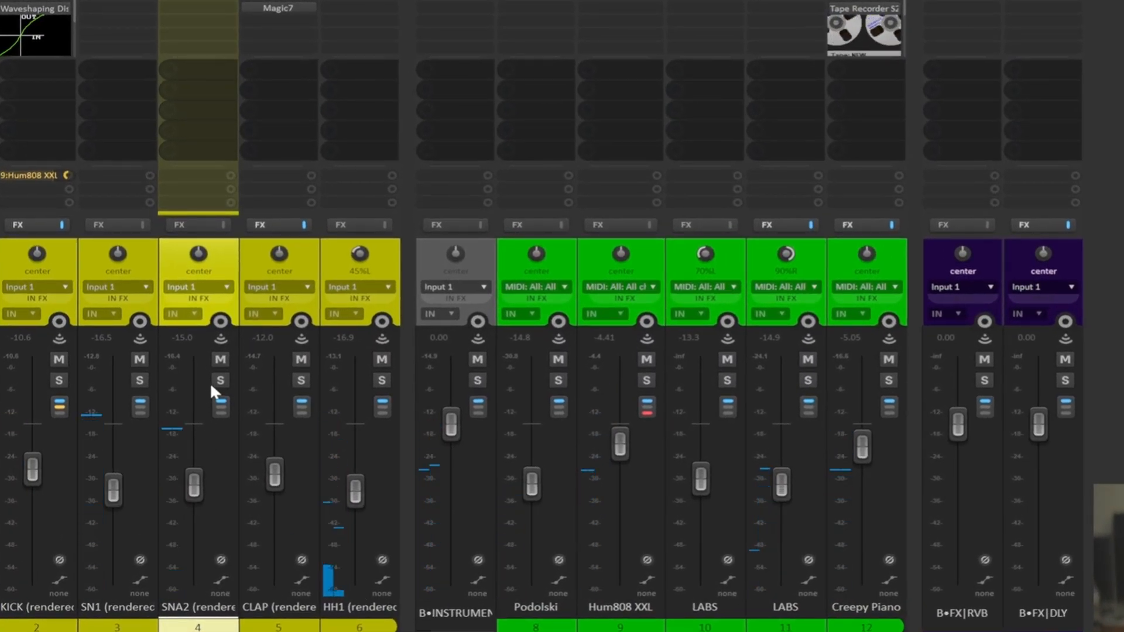
pyautogui.click(221, 380)
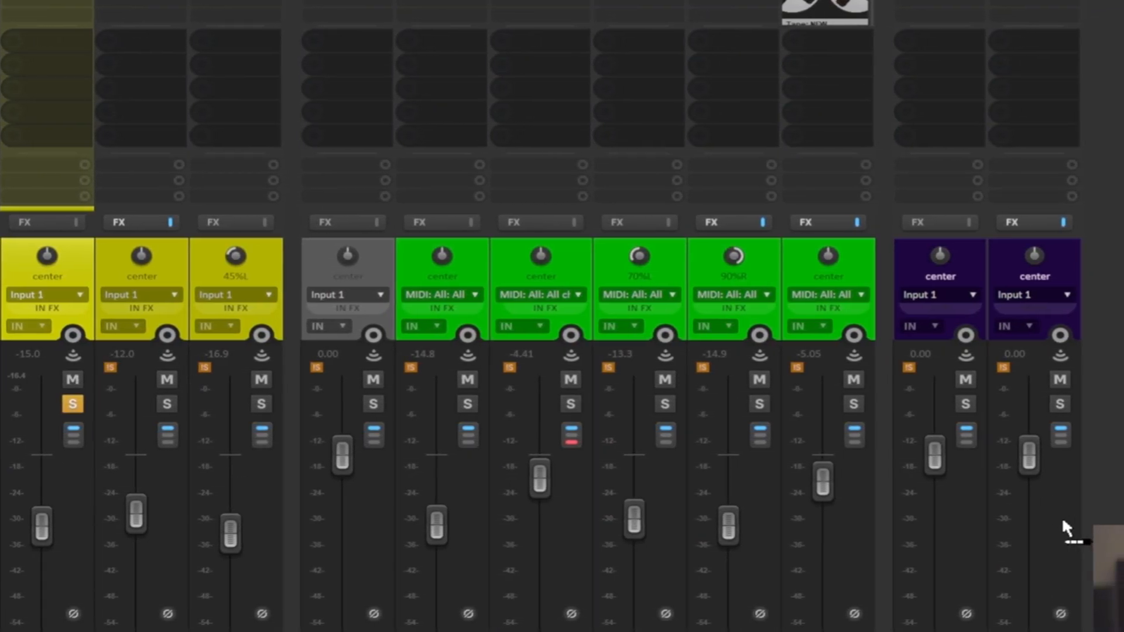
pyautogui.moveTo(1063, 521); pyautogui.dragTo(1063, 521)
pyautogui.moveTo(861, 349); pyautogui.dragTo(736, 235)
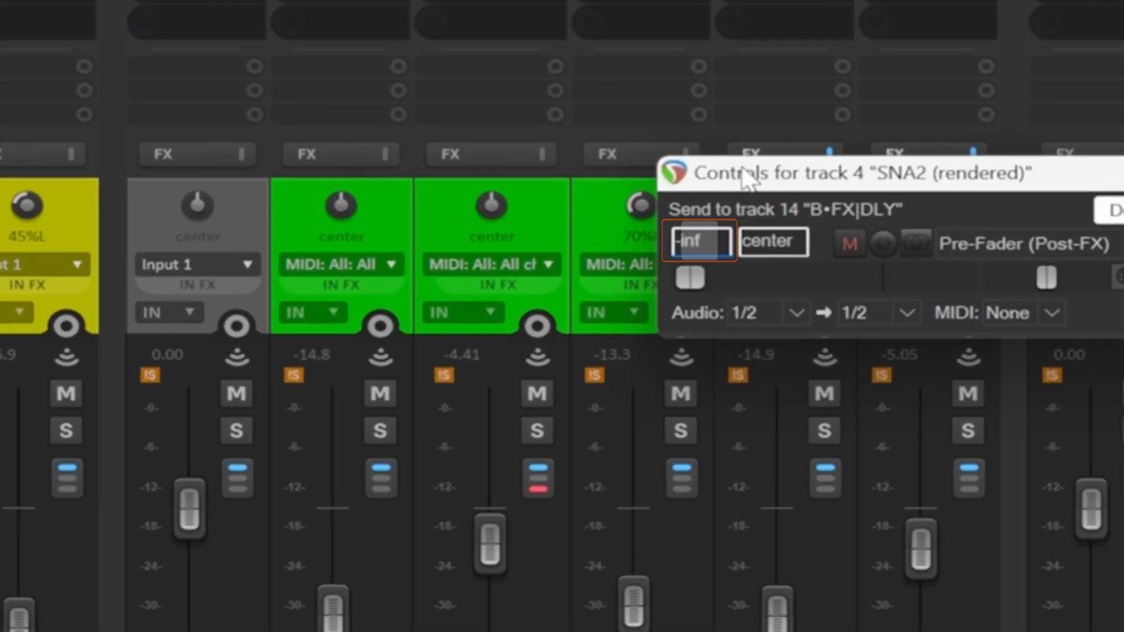
pyautogui.moveTo(708, 233); pyautogui.dragTo(613, 220)
pyautogui.moveTo(599, 151); pyautogui.dragTo(597, 151)
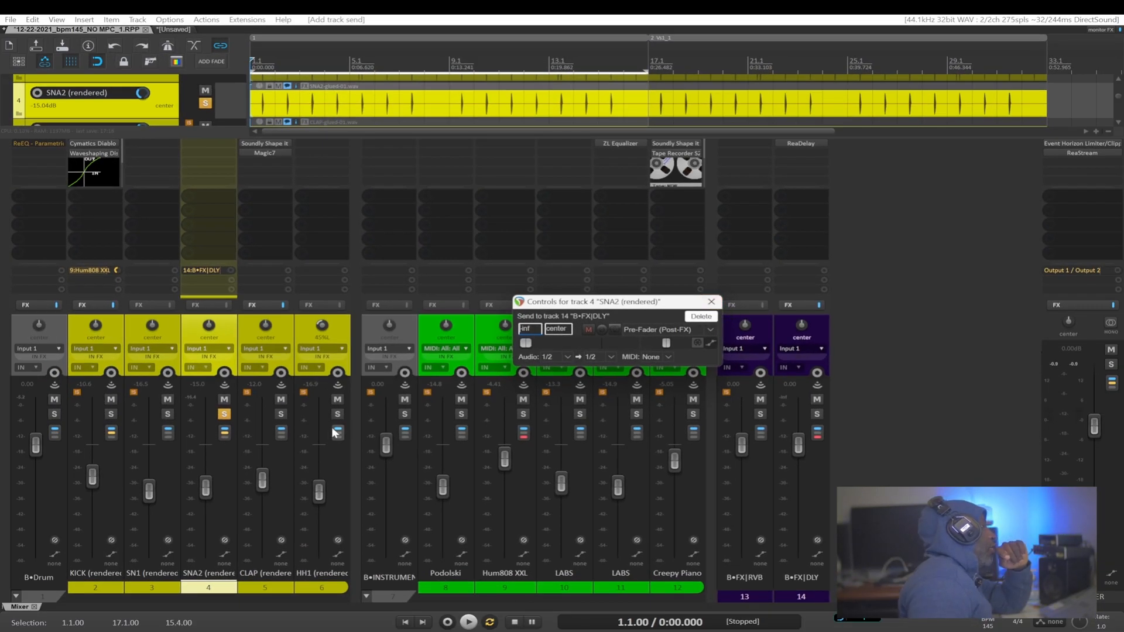
pyautogui.press('Escape')
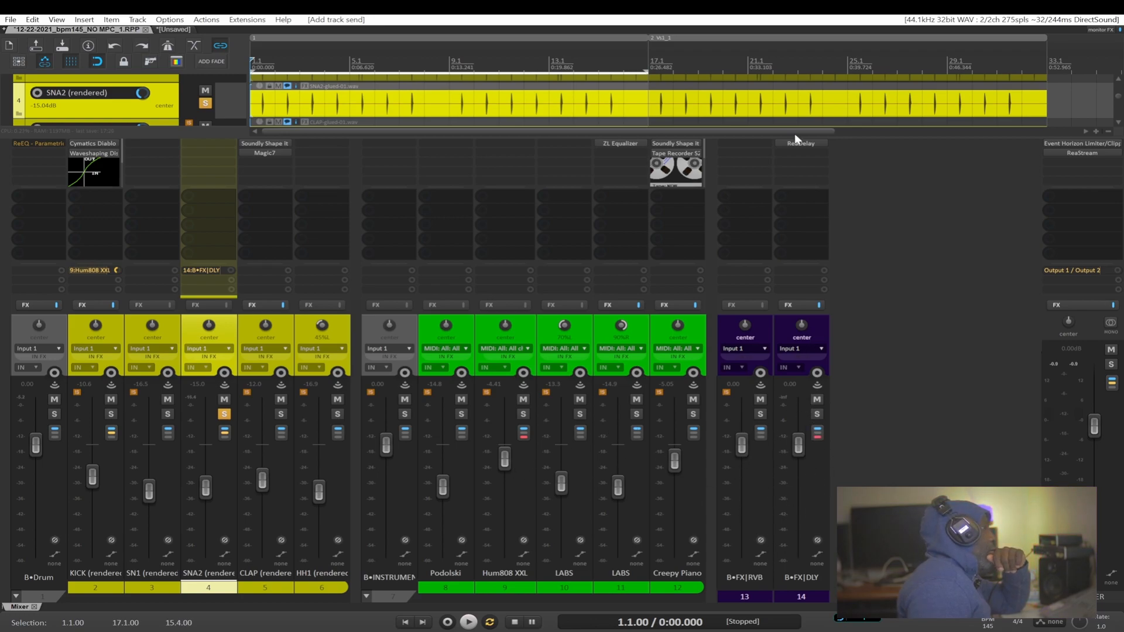
# Raise the SNA2 send to B•FX|DLY to -45.80 dB and play the soloed track
pyautogui.click(211, 270)
pyautogui.moveTo(226, 326); pyautogui.dragTo(234, 326)
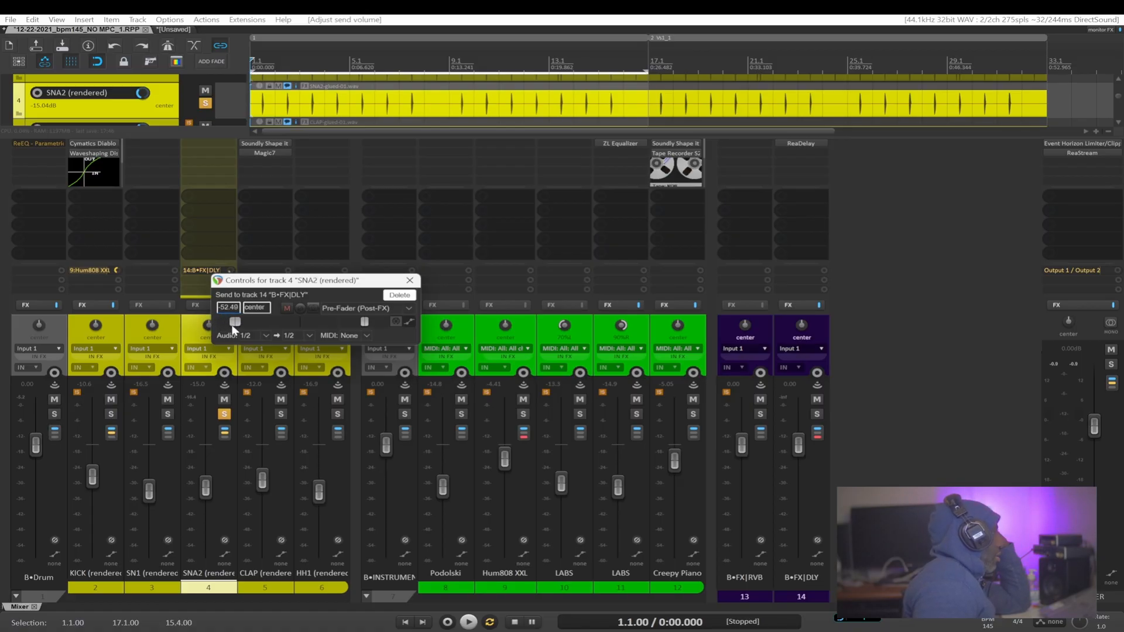
pyautogui.moveTo(230, 326); pyautogui.dragTo(227, 323)
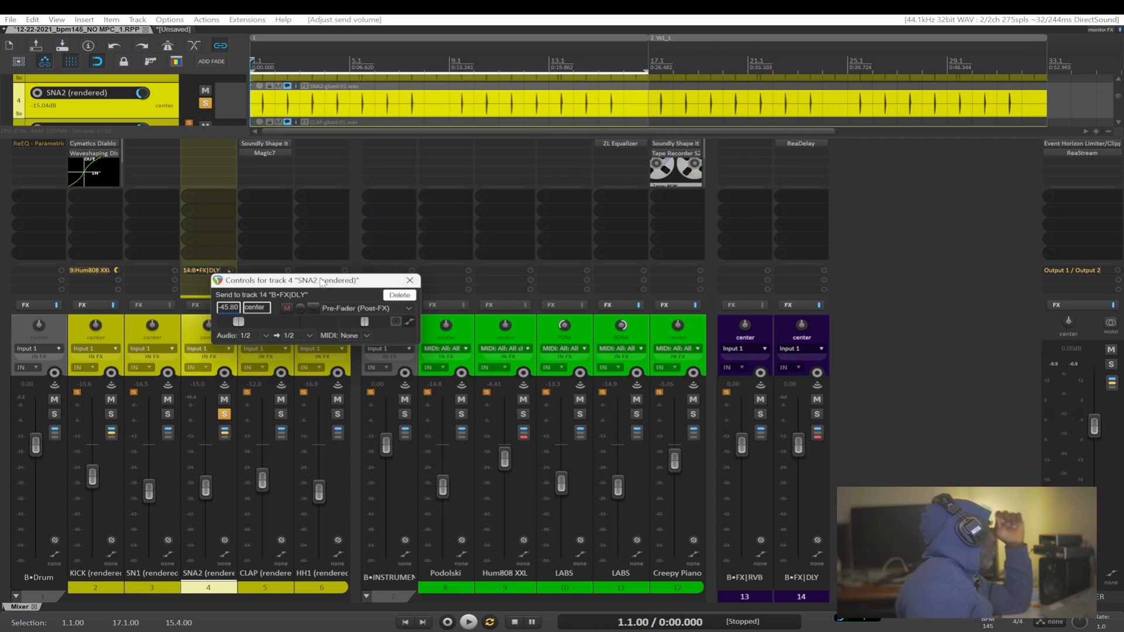
pyautogui.click(410, 282)
pyautogui.press('space')
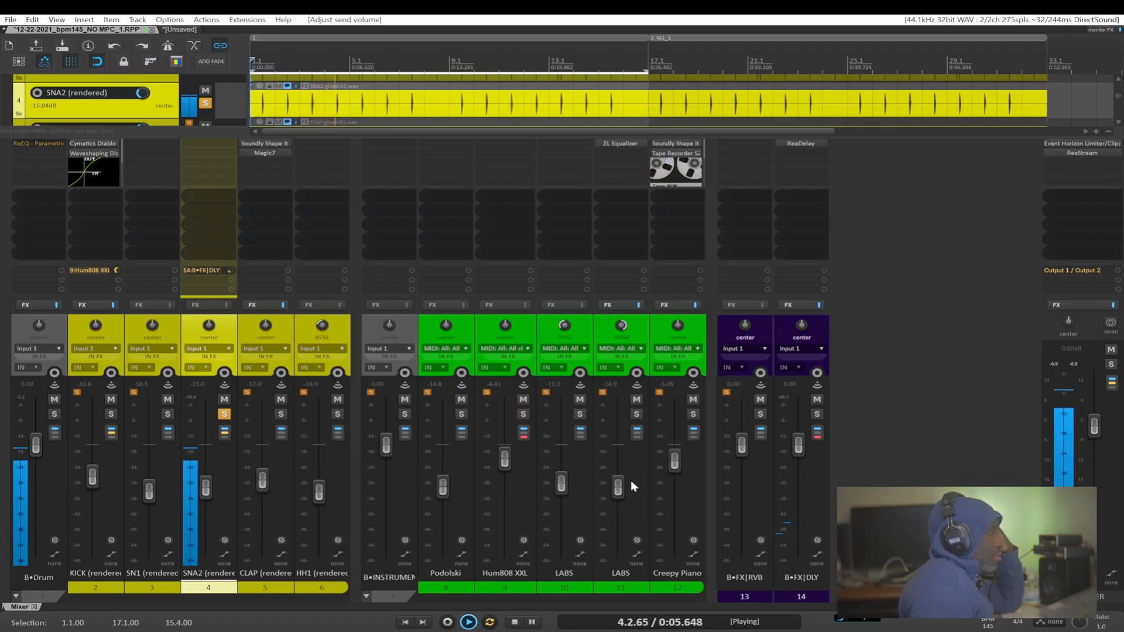
# Try a ReaDelay musical length of 1 eighth note on B•FX|DLY during playback and set it to 2
pyautogui.click(208, 270)
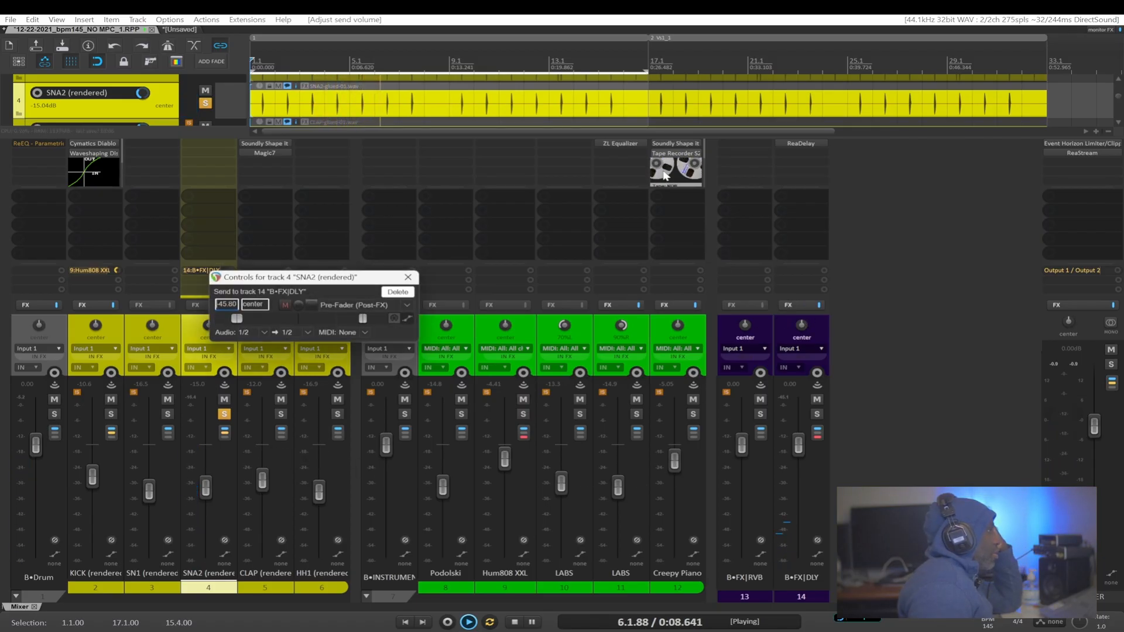
pyautogui.click(808, 142)
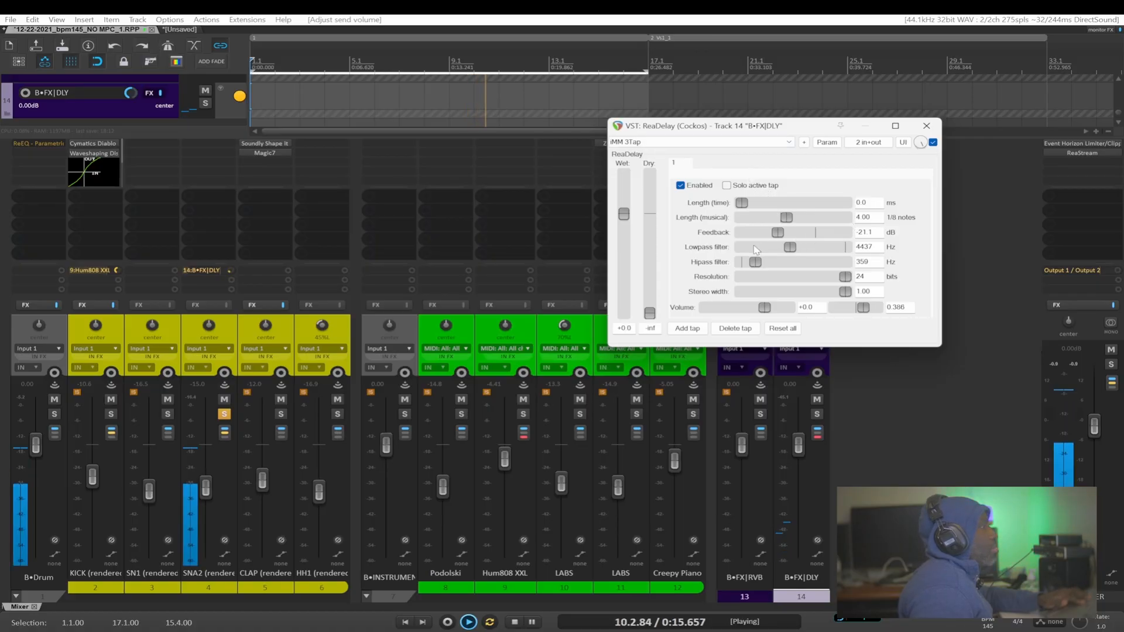
pyautogui.doubleClick(873, 217)
pyautogui.write('1')
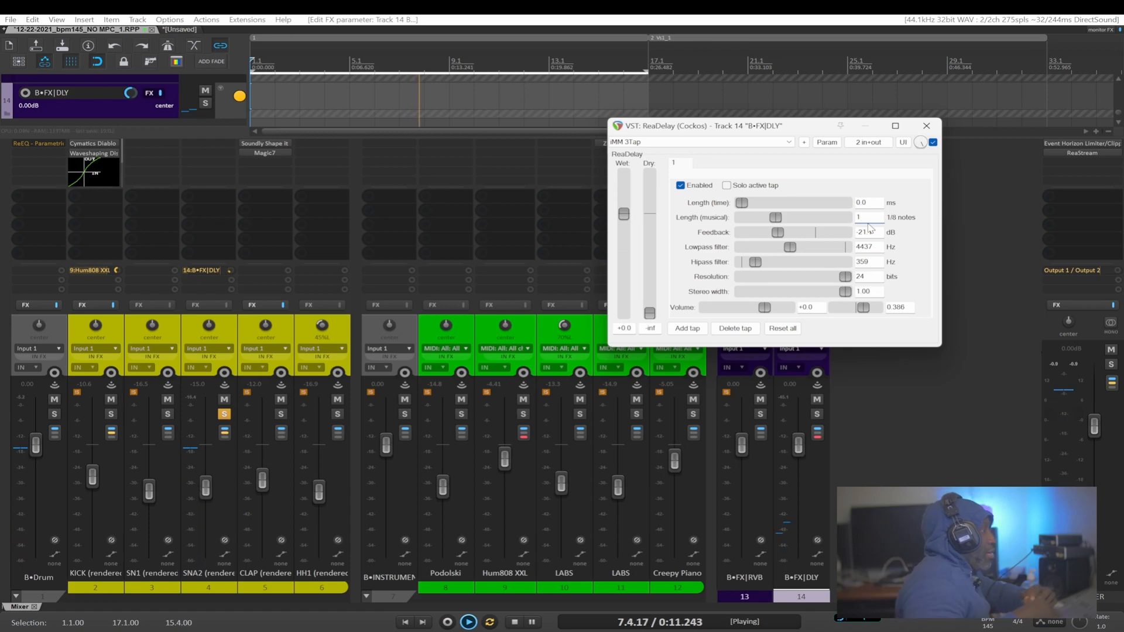
pyautogui.doubleClick(866, 216)
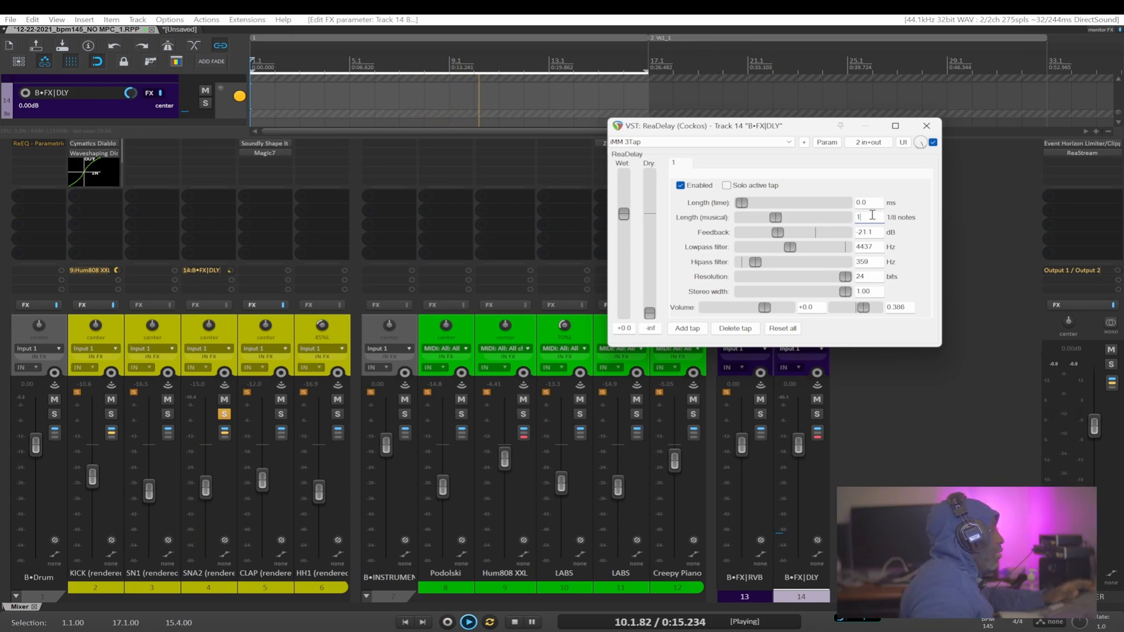
pyautogui.write('2')
pyautogui.press('Return')
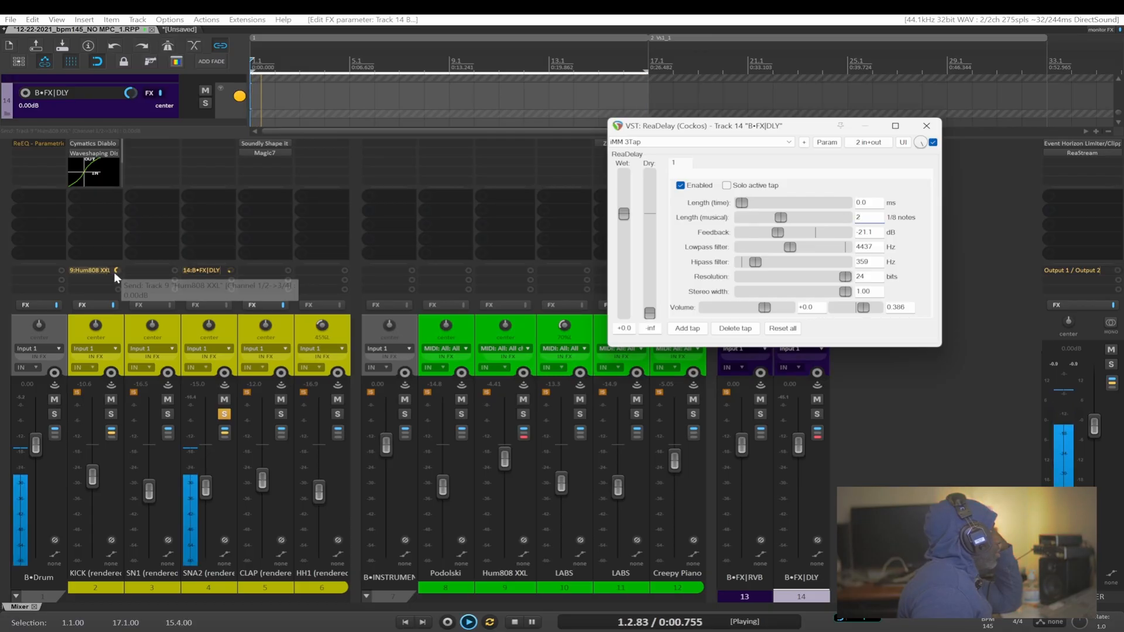
# Raise SNA2's delay send, set ReaDelay's feedback to -19.7 dB, lowpass to 3411 Hz and hipass to 776 Hz, and close the plug-in
pyautogui.click(230, 271)
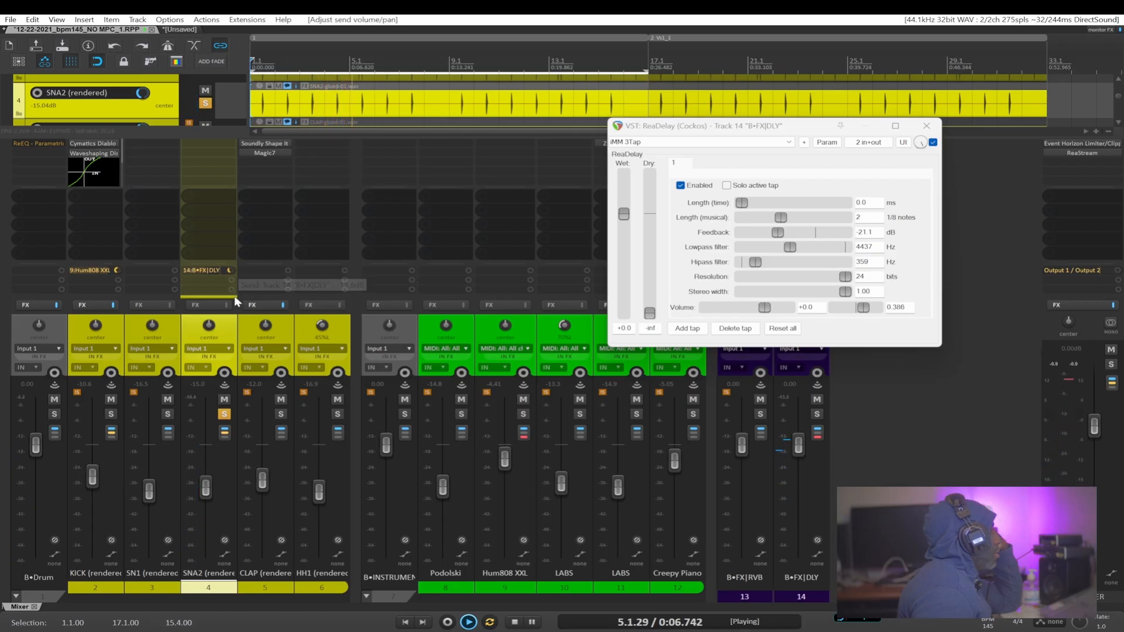
pyautogui.moveTo(783, 232); pyautogui.dragTo(809, 245)
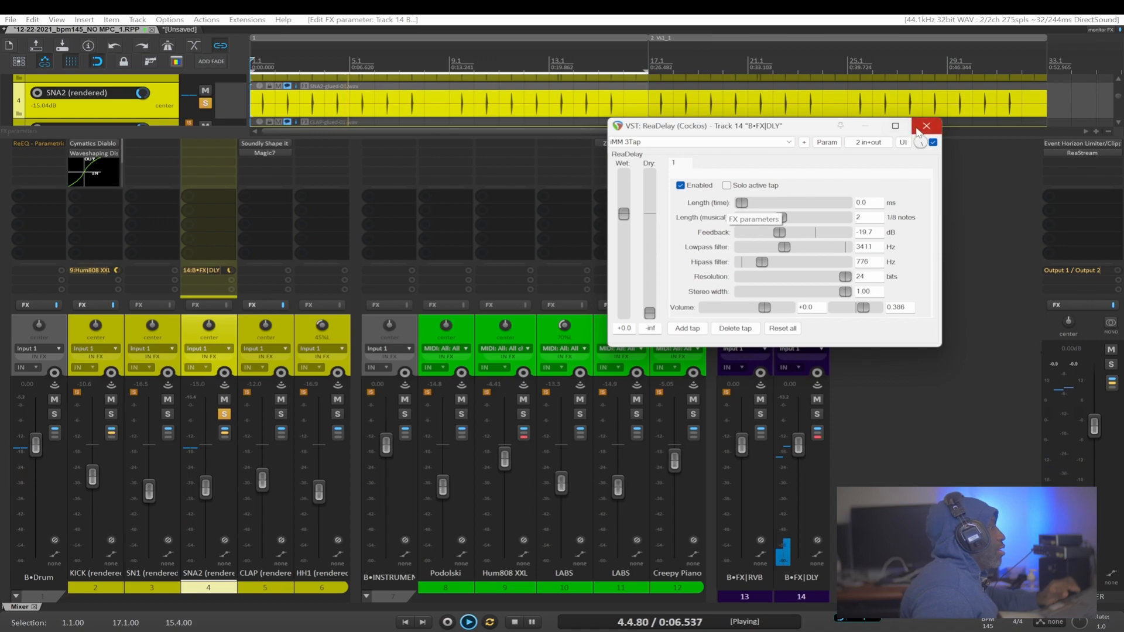
pyautogui.click(927, 126)
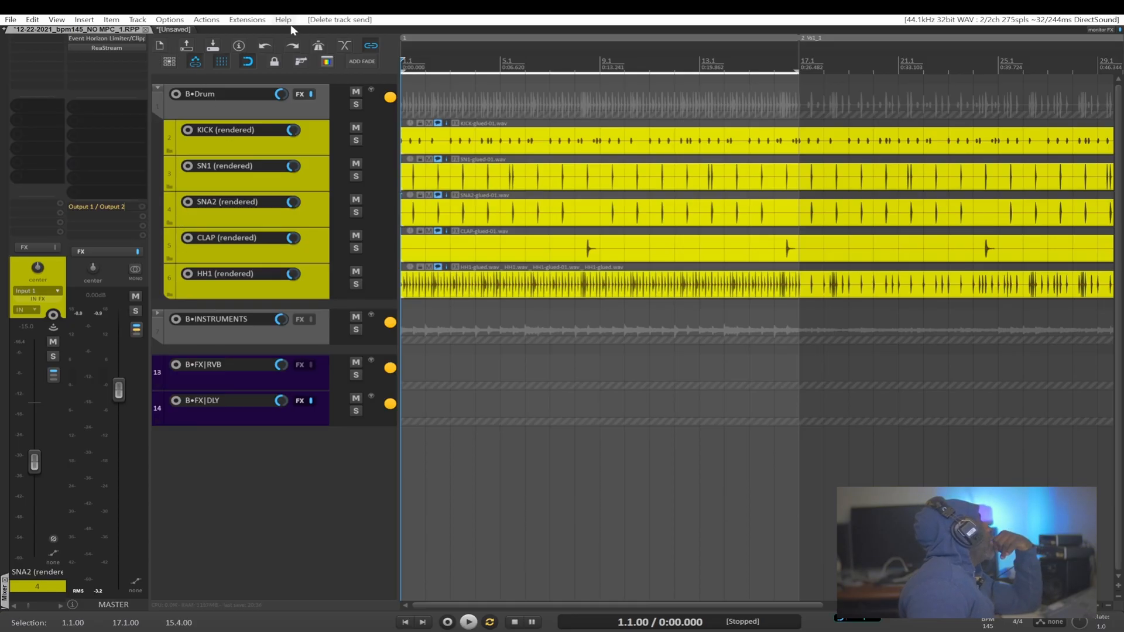
# Examine the default send gain and the send/hardware output mode options in the Track/Send Defaults preferences without changing them
pyautogui.hotkey('ctrl', 'p')
pyautogui.moveTo(278, 191); pyautogui.dragTo(268, 116)
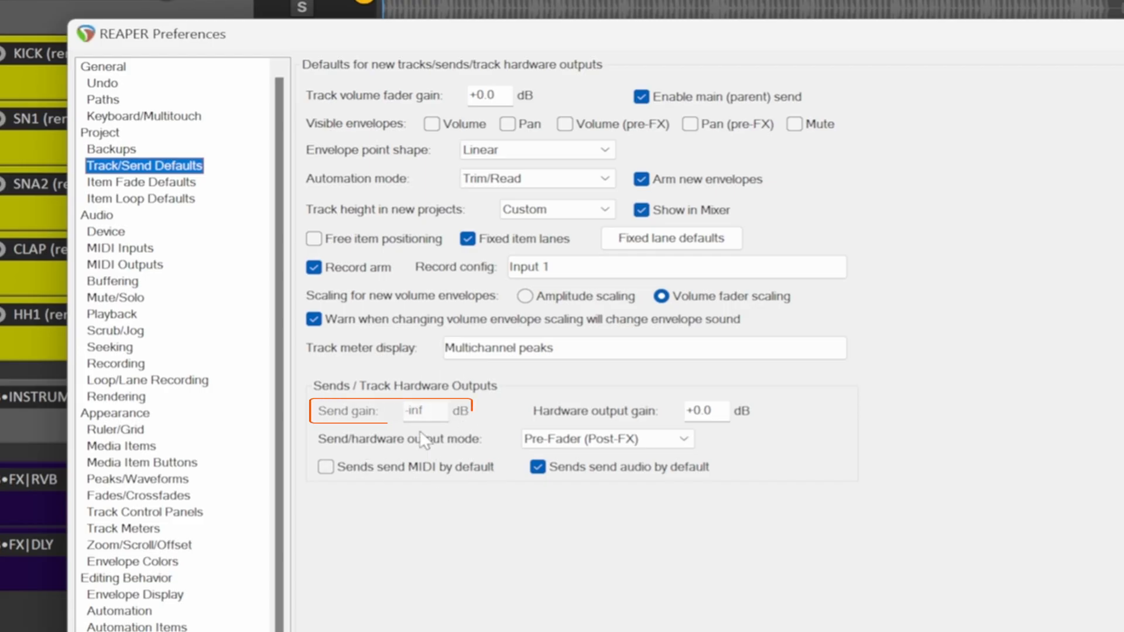
pyautogui.click(431, 412)
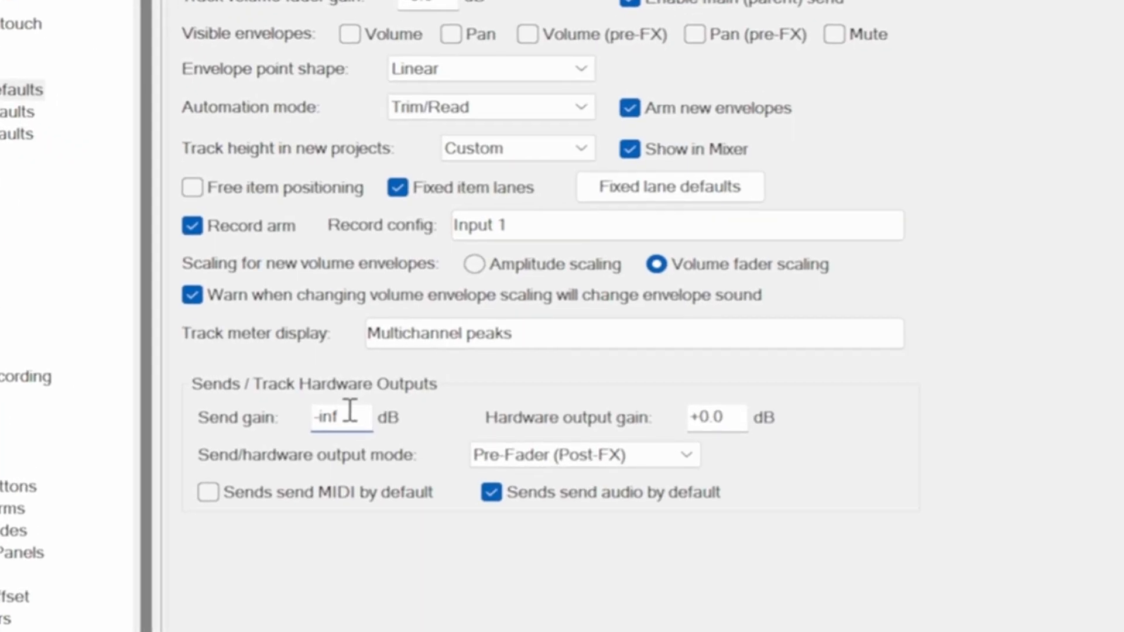
pyautogui.moveTo(356, 416); pyautogui.dragTo(316, 366)
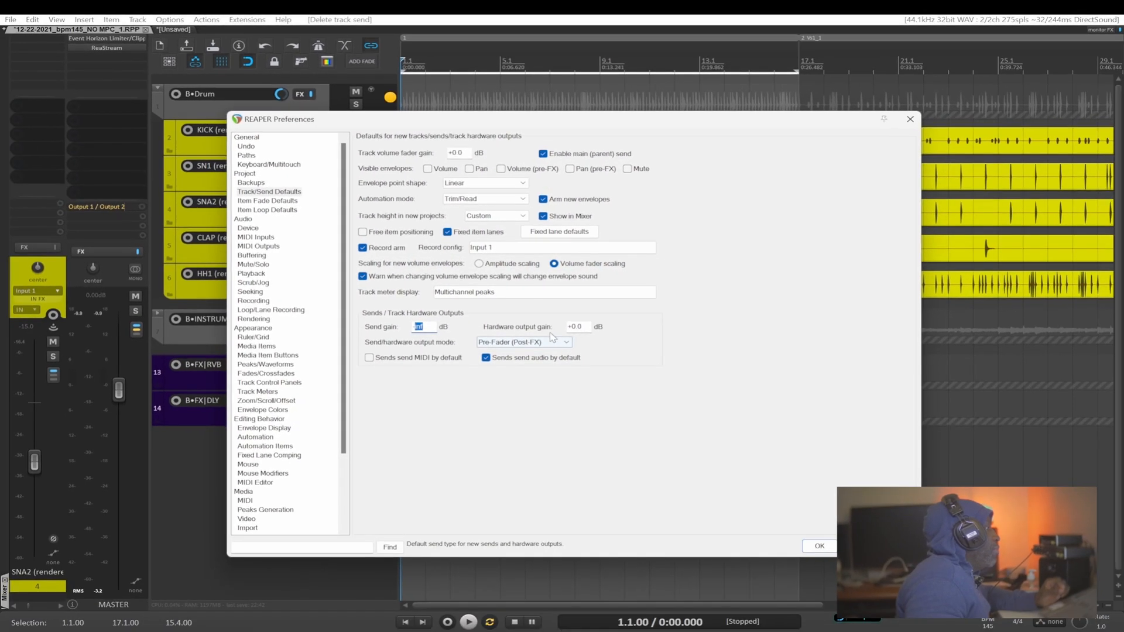
pyautogui.click(515, 343)
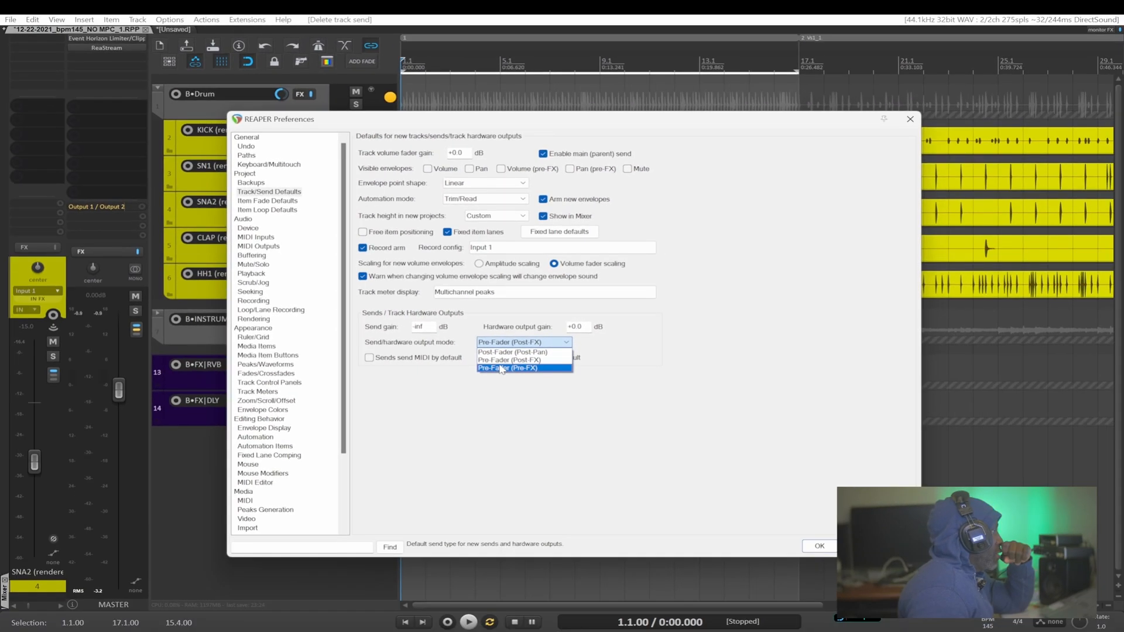
pyautogui.press('Escape')
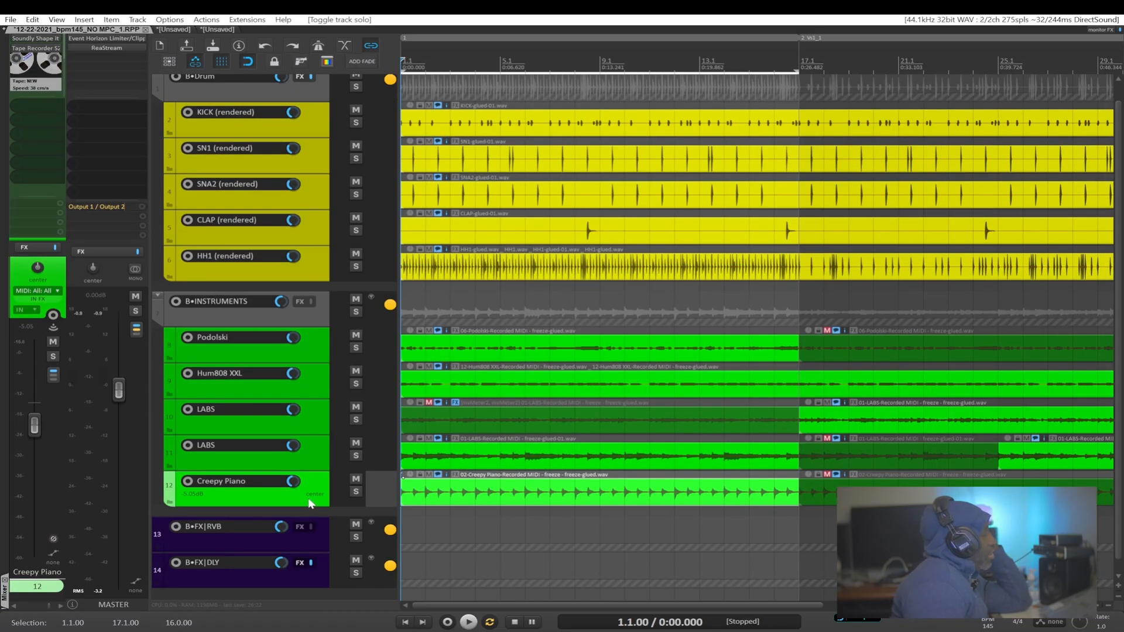
# Undo the accidental reorder of the Creepy Piano track, enlarge its height and shrink the LABS track directly above it
pyautogui.moveTo(312, 470); pyautogui.dragTo(316, 468)
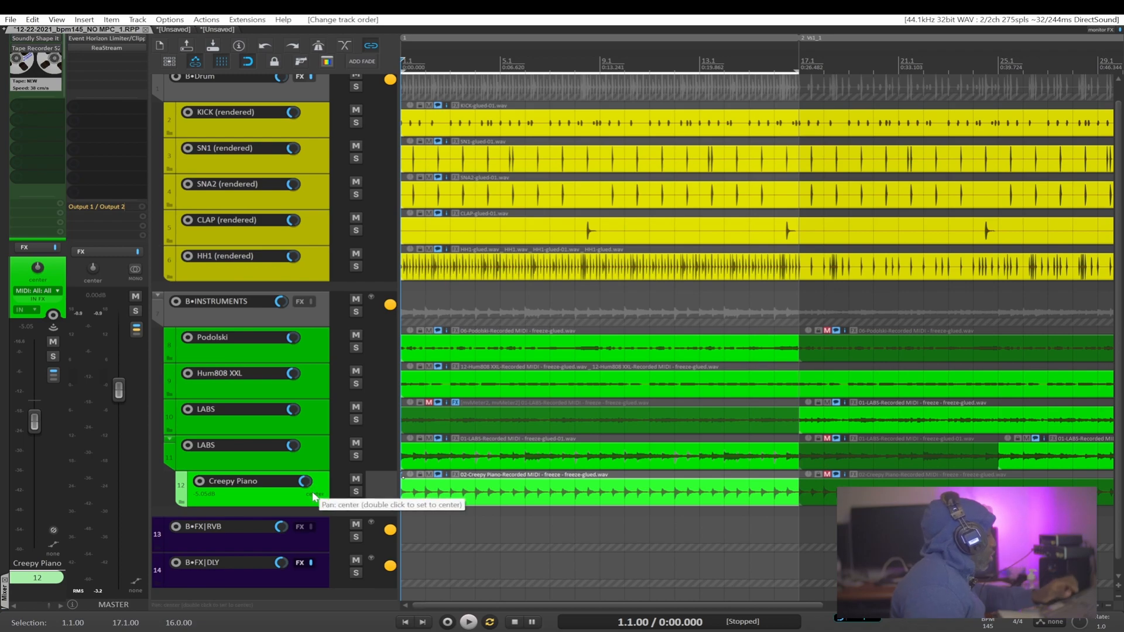
pyautogui.hotkey('ctrl', 'z')
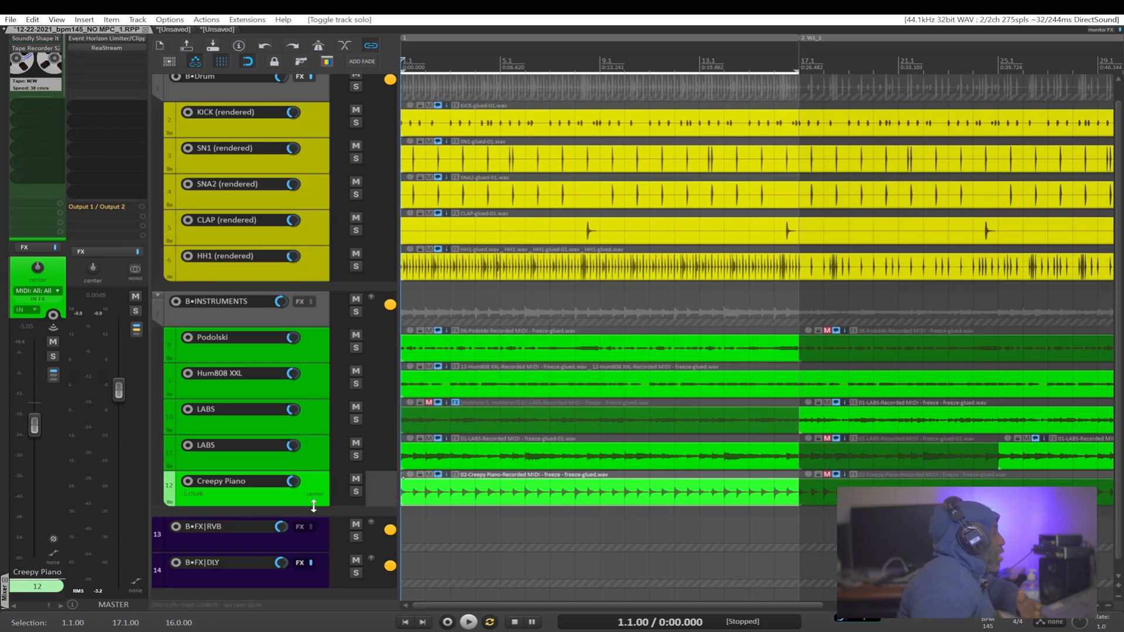
pyautogui.moveTo(314, 504); pyautogui.dragTo(312, 530)
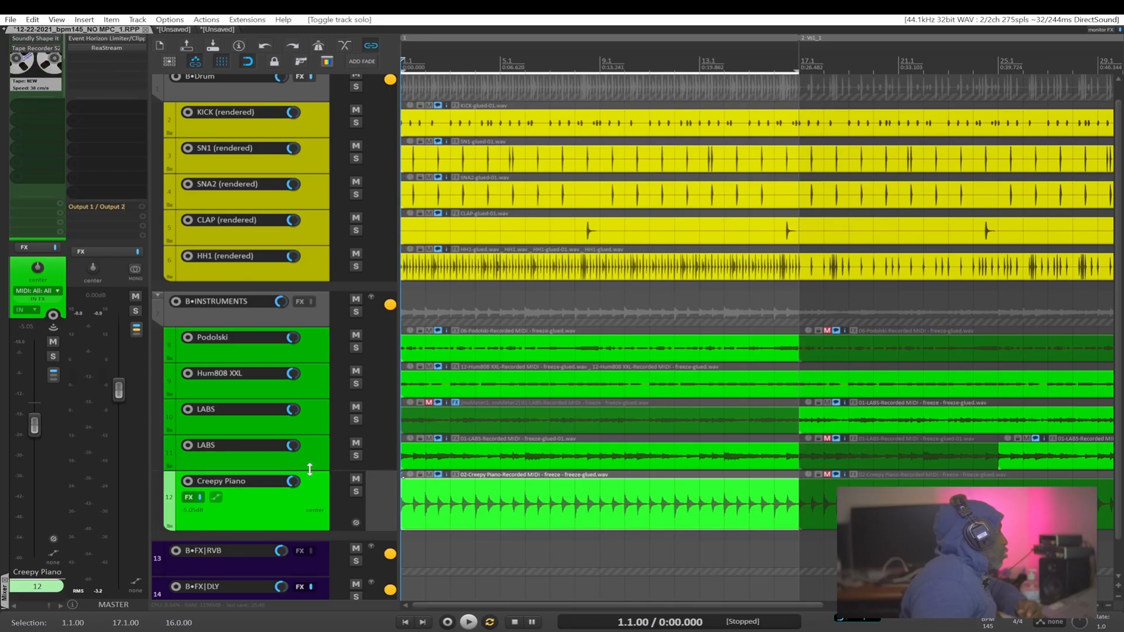
pyautogui.moveTo(310, 469); pyautogui.dragTo(310, 436)
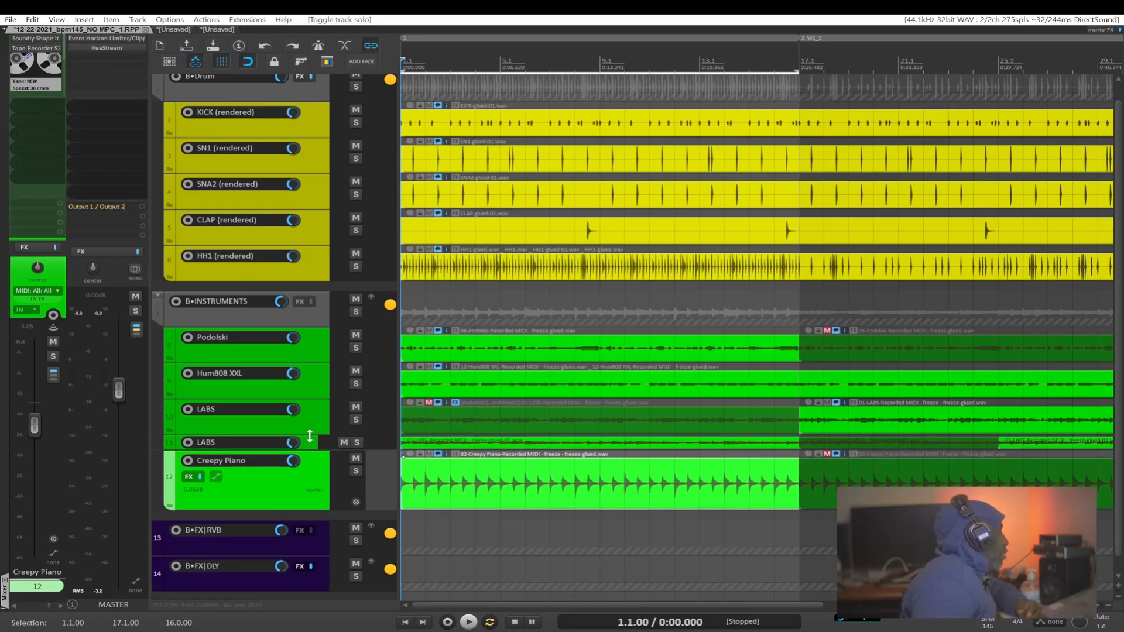
# Add the VST3 ValhallaSupermassive plug-in to the end of the Creepy Piano track's FX chain
pyautogui.click(191, 477)
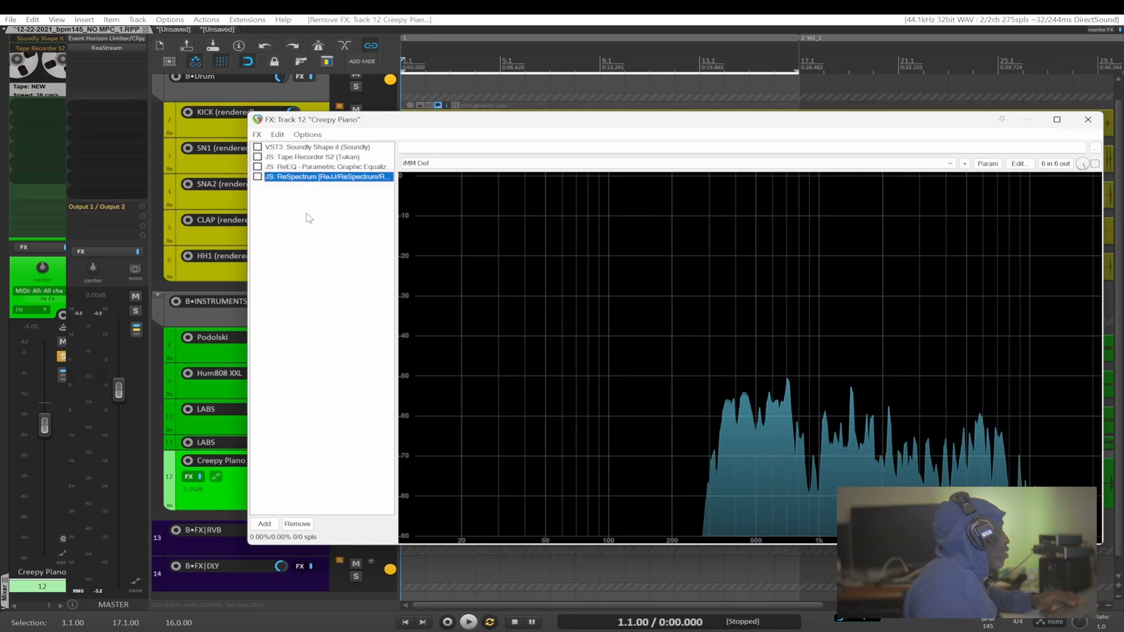
pyautogui.click(291, 209)
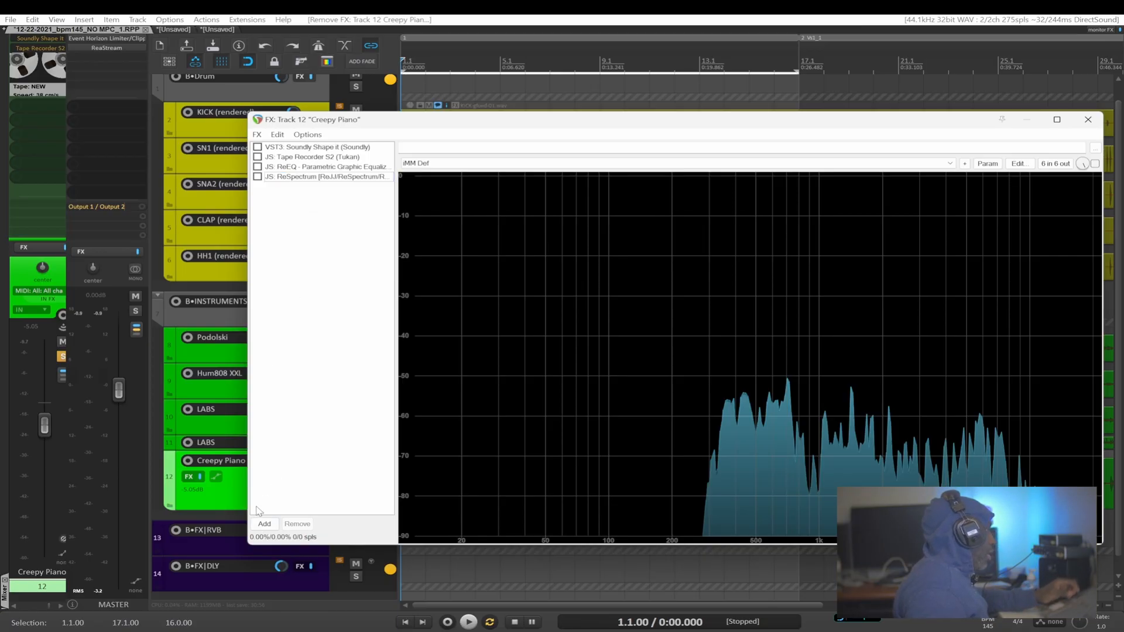
pyautogui.click(264, 523)
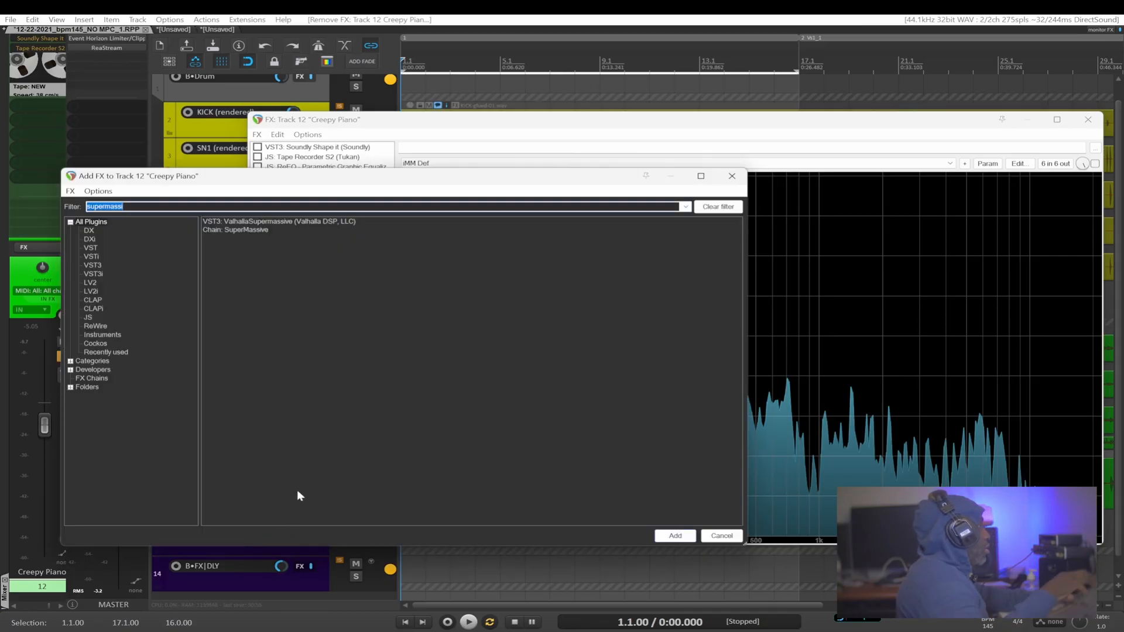
pyautogui.doubleClick(256, 222)
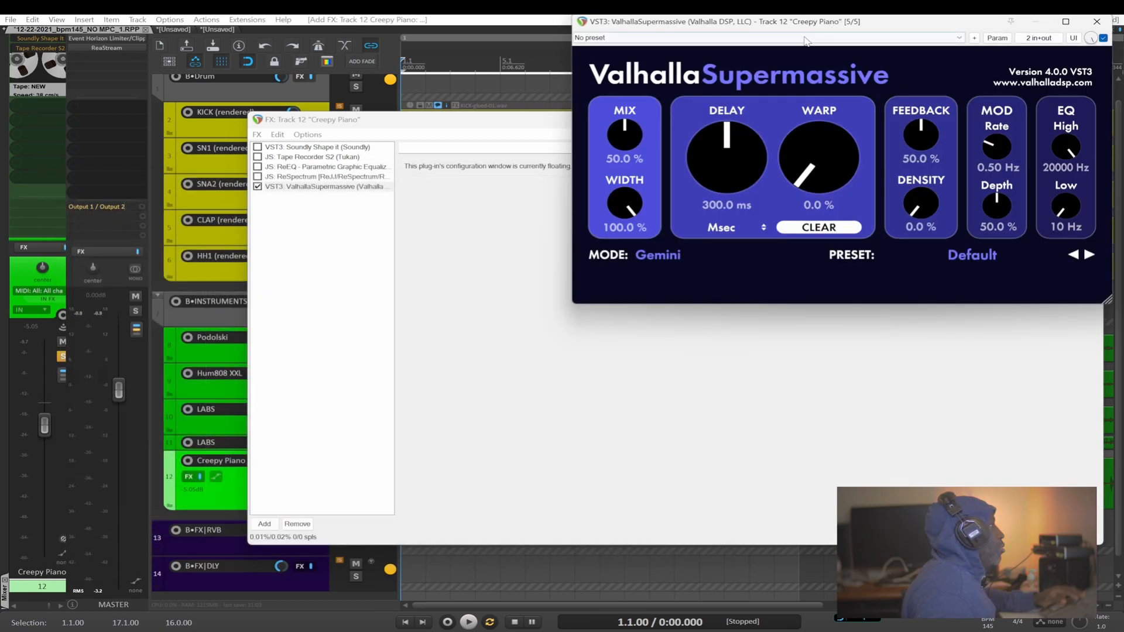
# Play the track with the default ValhallaSupermassive settings and load the Happy Little Clouds preset from the Z-Massive reverbs
pyautogui.press('space')
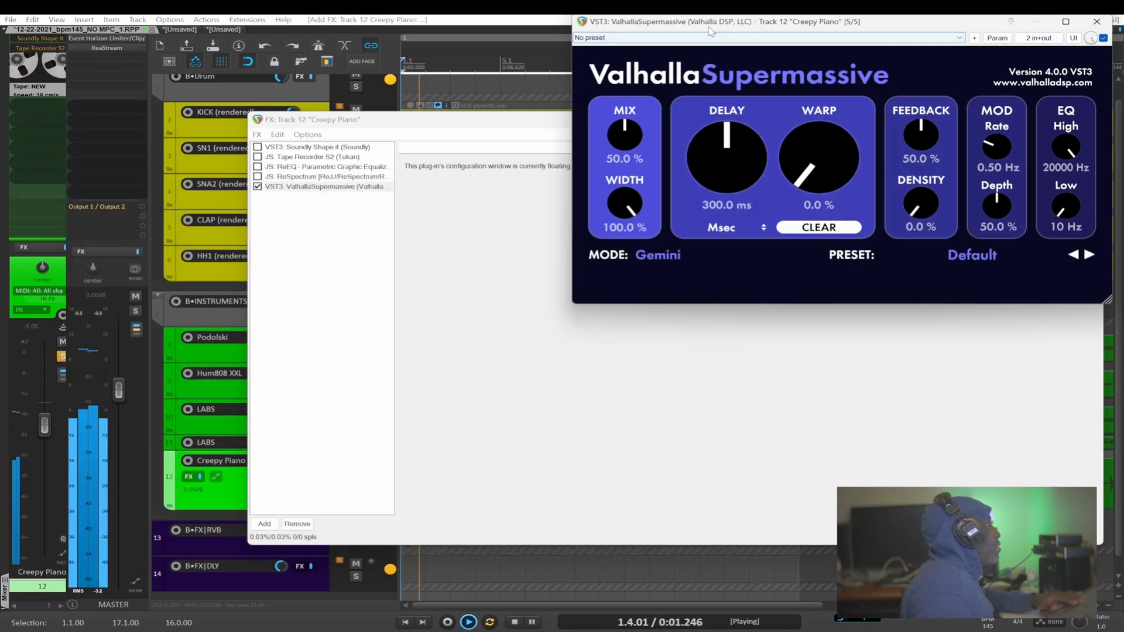
pyautogui.moveTo(889, 21); pyautogui.dragTo(685, 175)
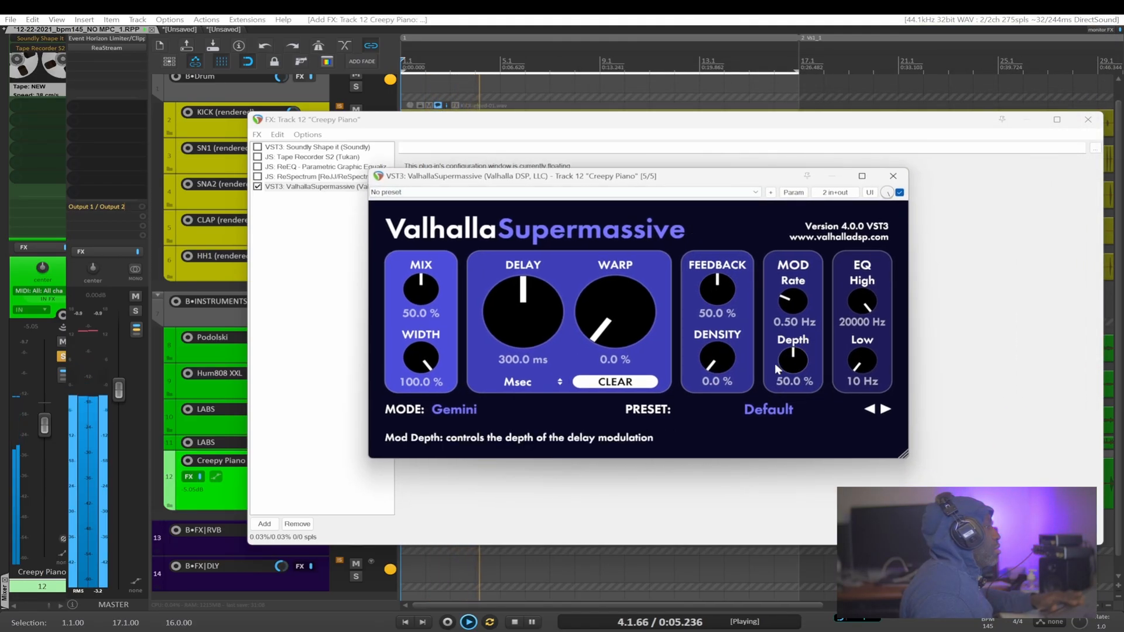
pyautogui.press('space')
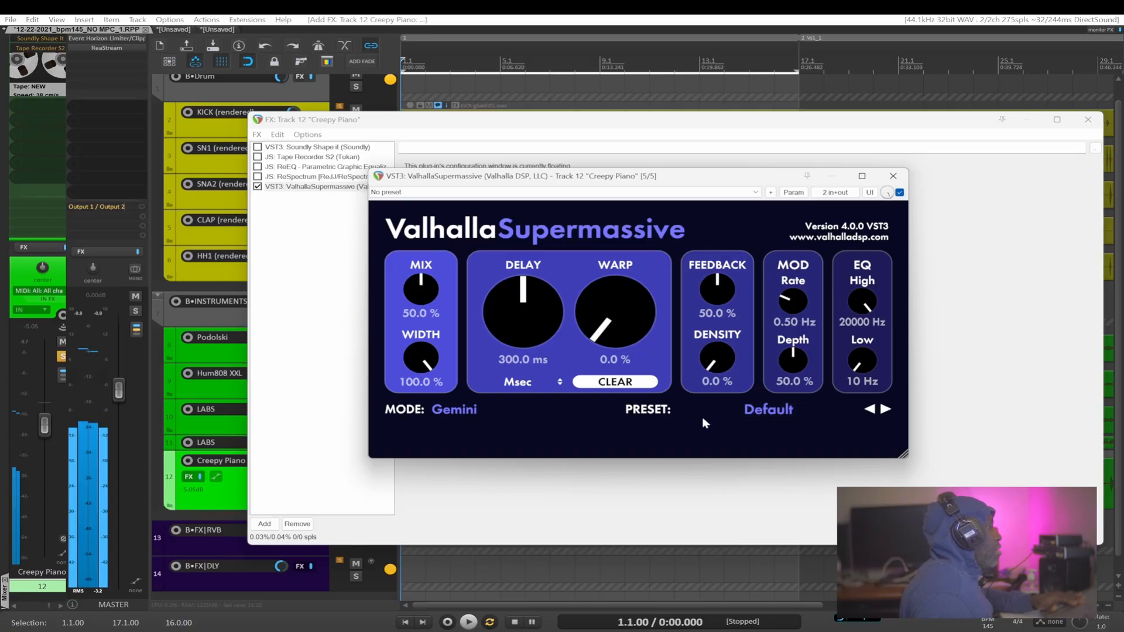
pyautogui.click(755, 410)
pyautogui.moveTo(762, 347)
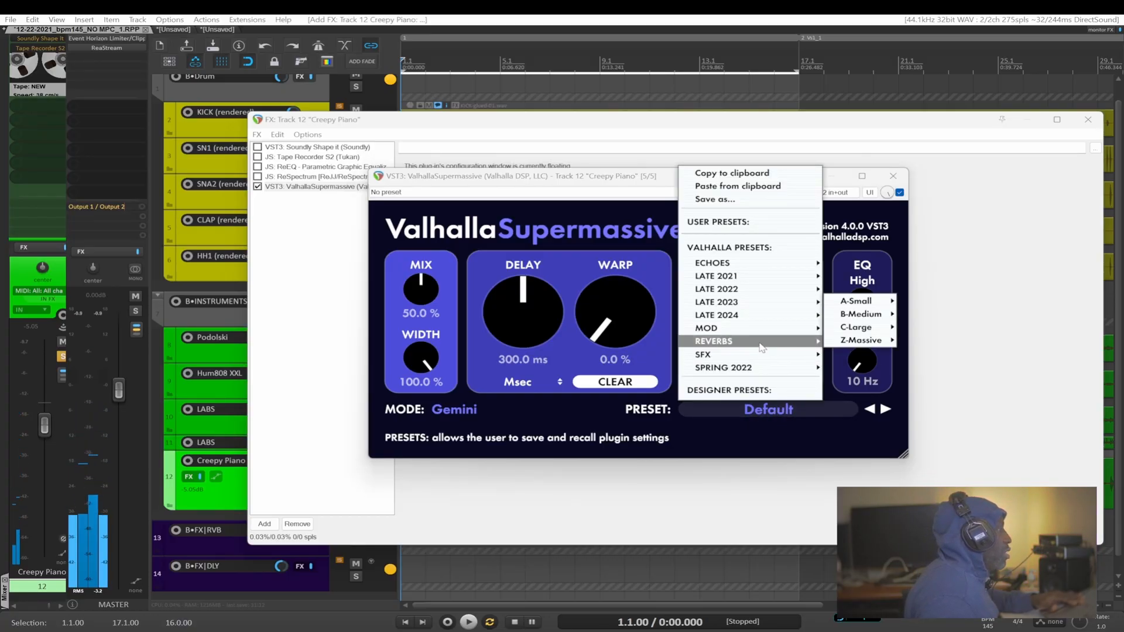
pyautogui.moveTo(860, 340)
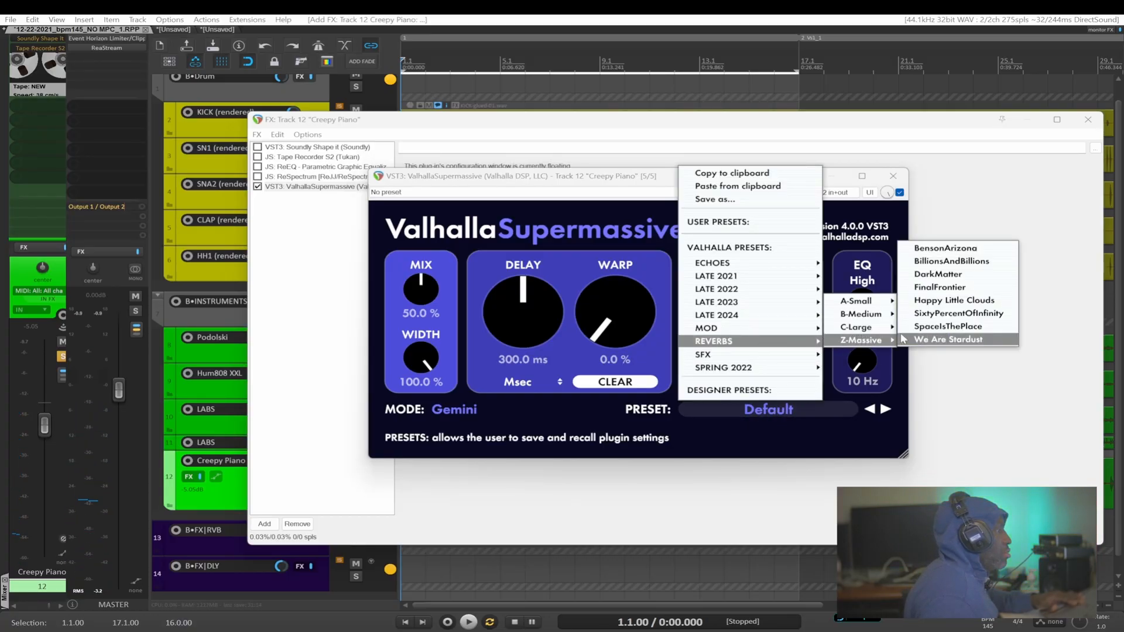
pyautogui.click(953, 300)
# Audition the reverb preset on Creepy Piano, try its mix at 100% and set the mix to 59.7%
pyautogui.press('space')
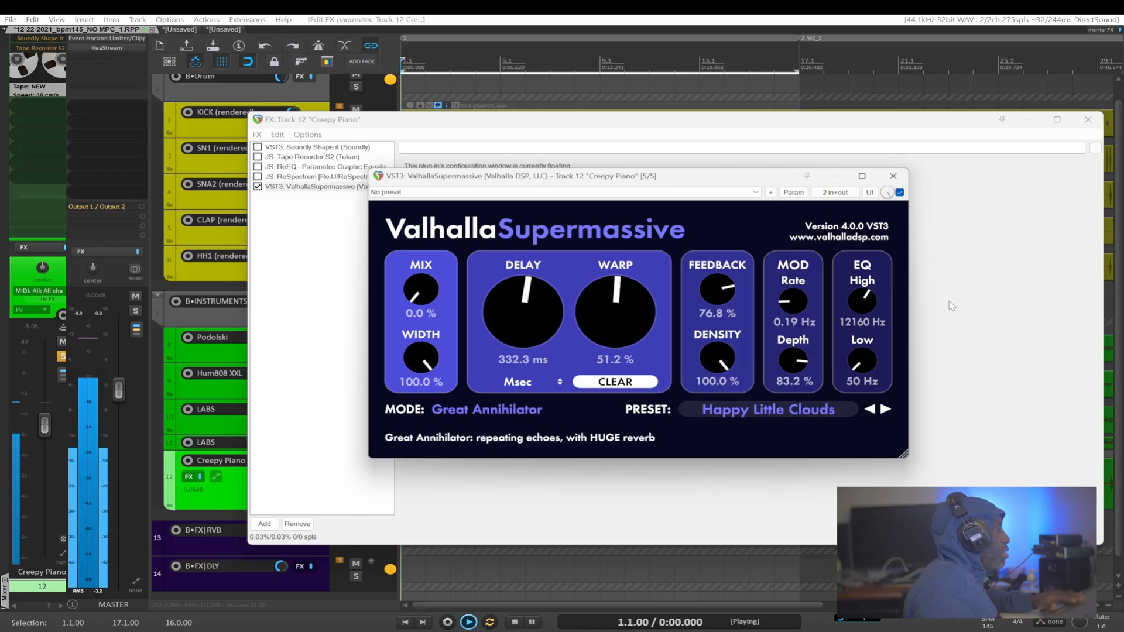
pyautogui.press('space')
pyautogui.moveTo(421, 290); pyautogui.dragTo(394, 100)
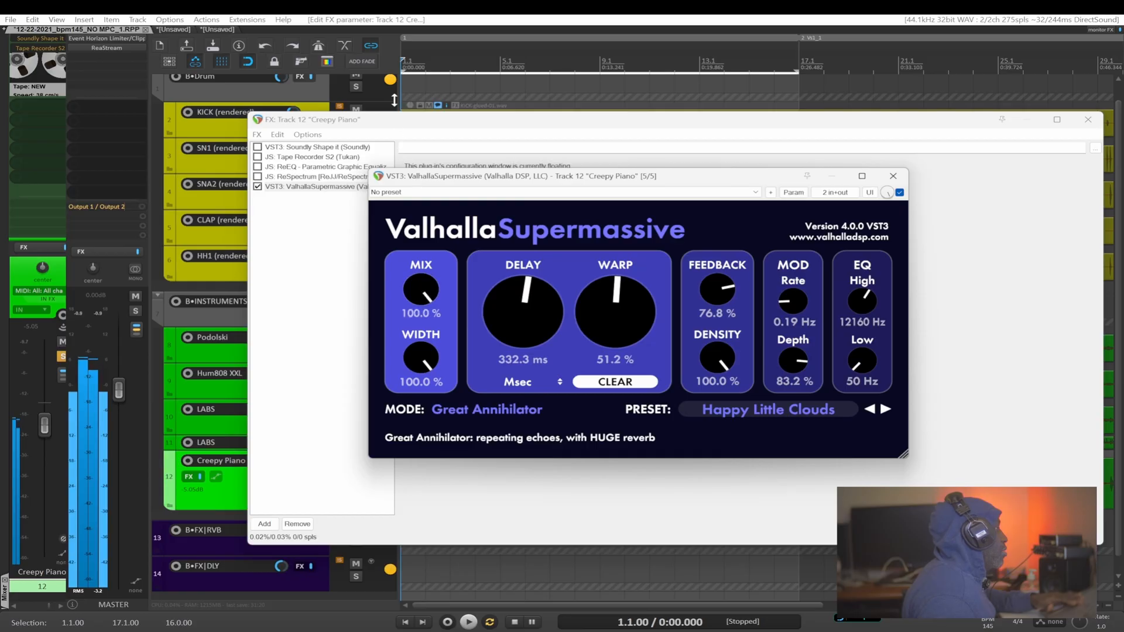
pyautogui.press('space')
pyautogui.moveTo(421, 289); pyautogui.dragTo(414, 352)
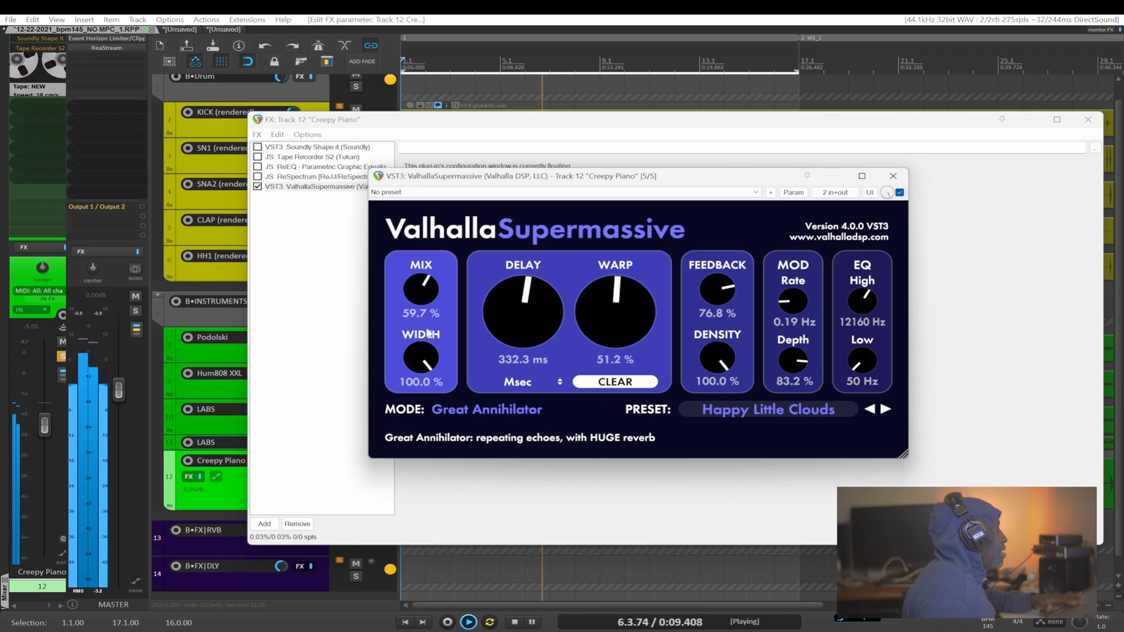
pyautogui.press('space')
# Set ValhallaSupermassive's feedback to 16.3%, EQ High to 4870 Hz and EQ Low to 870 Hz while checking playback
pyautogui.moveTo(726, 316); pyautogui.dragTo(713, 386)
pyautogui.press('space')
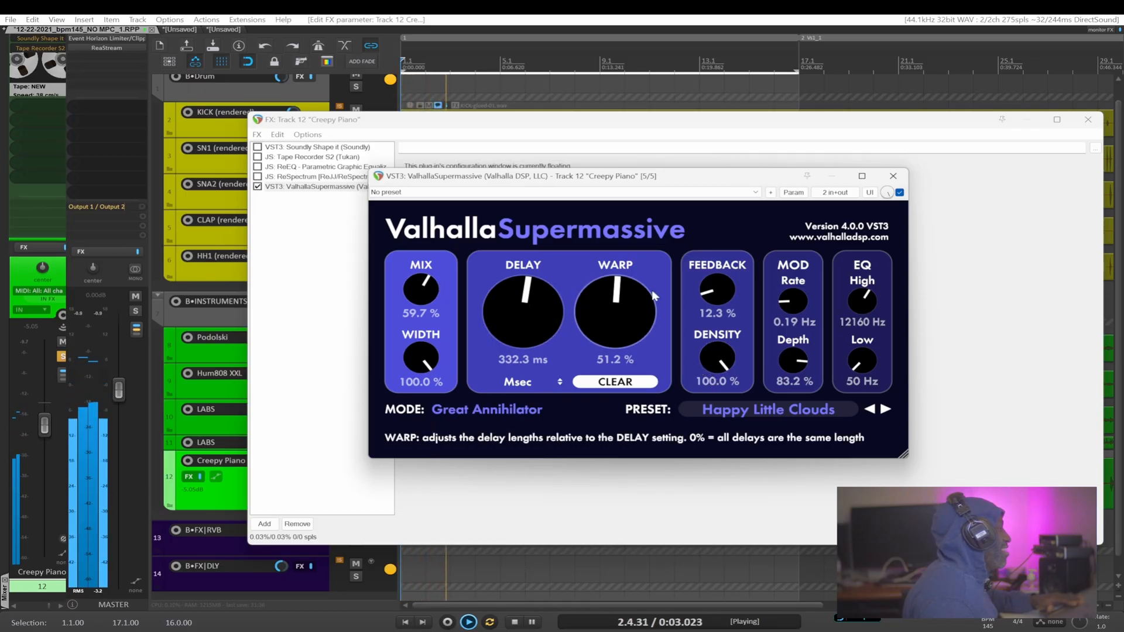
pyautogui.moveTo(706, 295); pyautogui.dragTo(705, 291)
pyautogui.press('space')
pyautogui.moveTo(842, 361)
pyautogui.mouseDown()
pyautogui.moveTo(841, 300)
pyautogui.moveTo(854, 314)
pyautogui.moveTo(834, 376)
pyautogui.moveTo(835, 357)
pyautogui.mouseUp()
pyautogui.press('space')
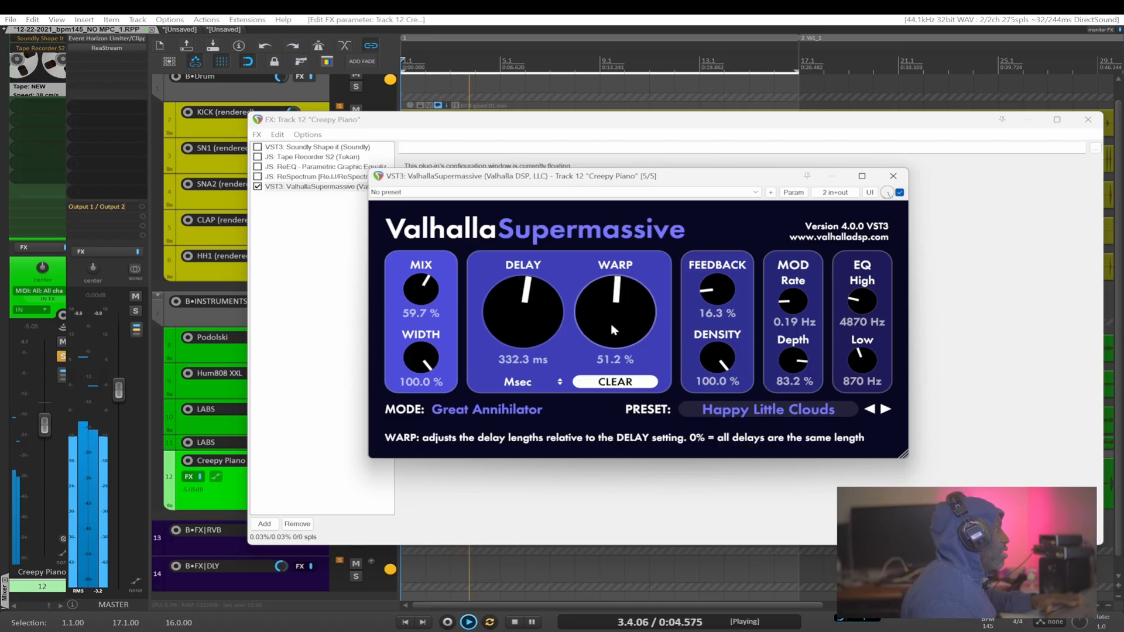
# Raise the reverb's feedback to 21.9% and its mix to 69.8% during playback, and stop playback
pyautogui.moveTo(720, 283); pyautogui.dragTo(720, 276)
pyautogui.moveTo(424, 287); pyautogui.dragTo(425, 276)
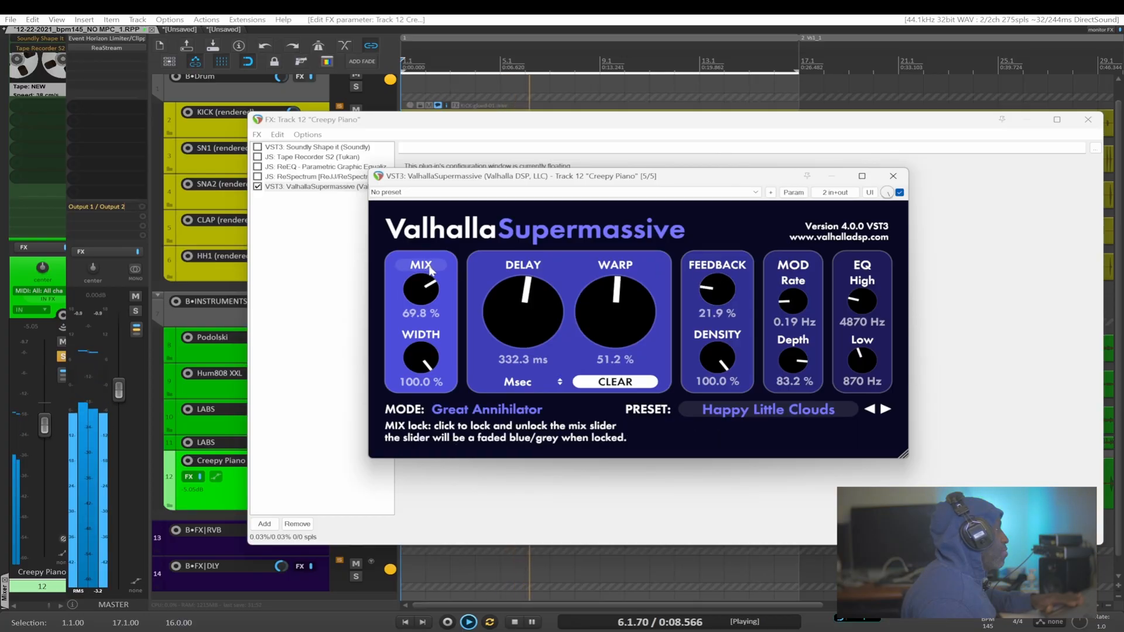
pyautogui.press('space')
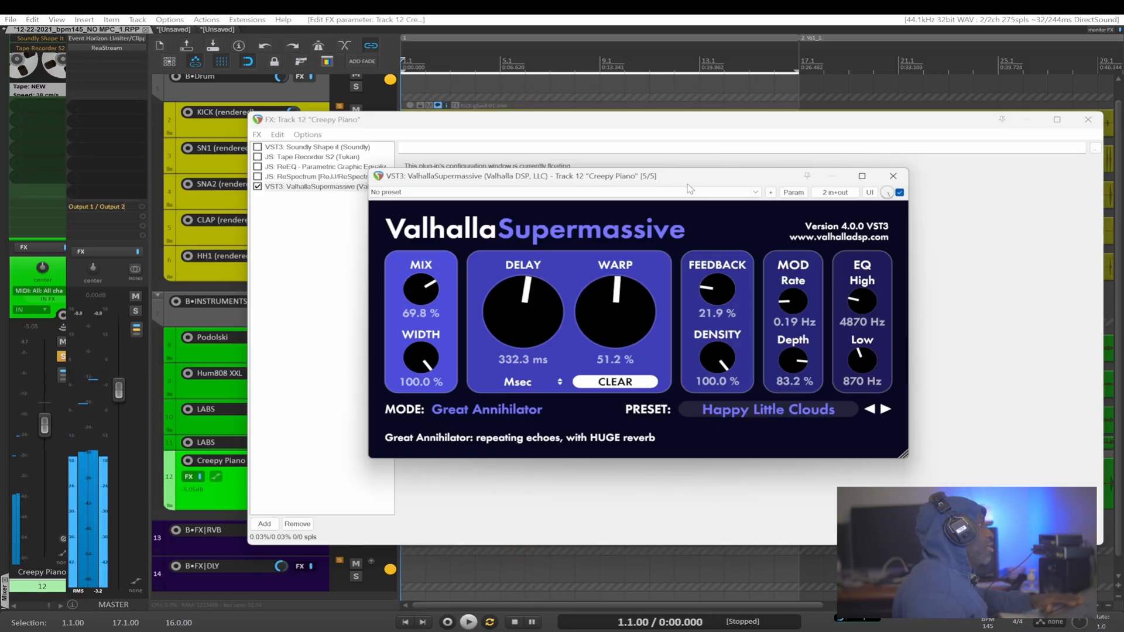
# Examine ValhallaSupermassive's pin connector routing and the selectable track channel counts, and close the connector unchanged
pyautogui.moveTo(691, 177); pyautogui.dragTo(697, 238)
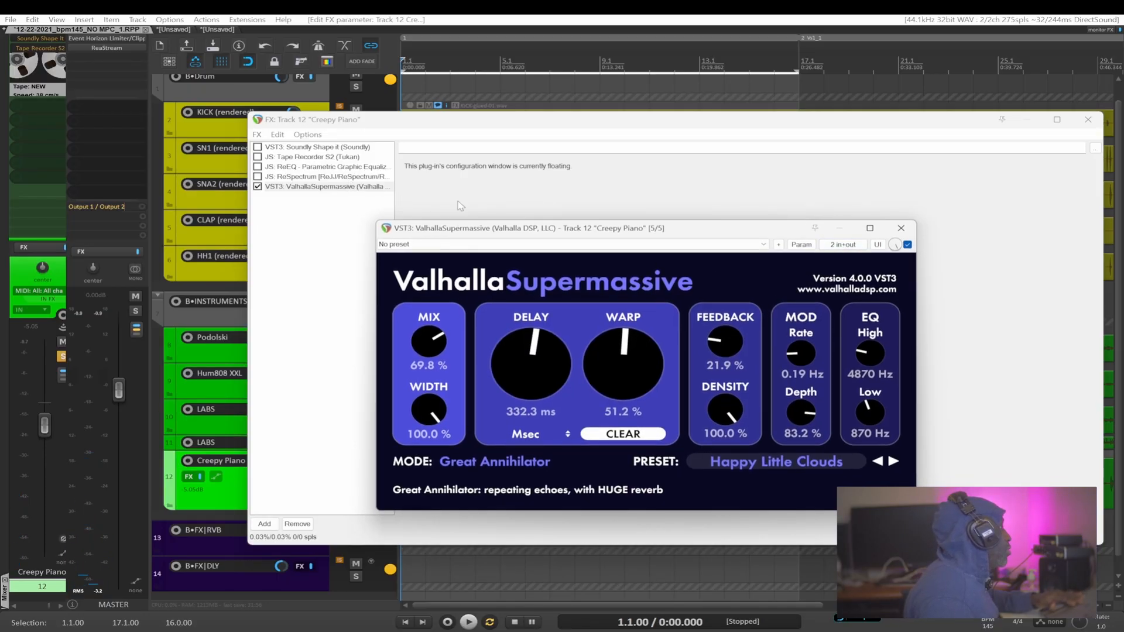
pyautogui.click(843, 245)
pyautogui.moveTo(917, 266); pyautogui.dragTo(732, 255)
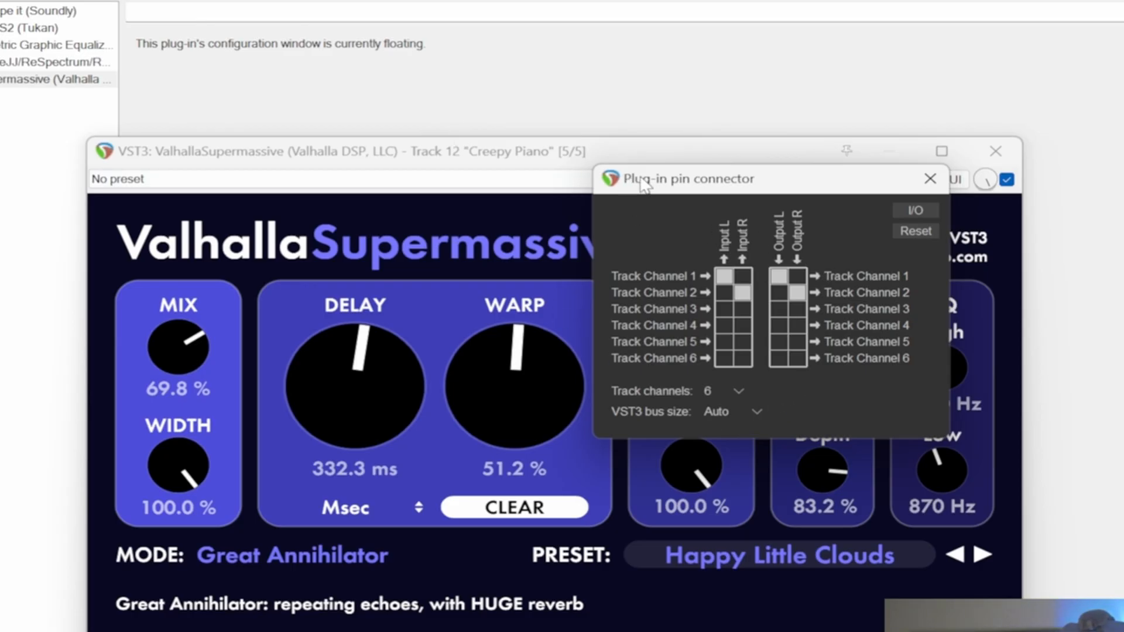
pyautogui.click(735, 391)
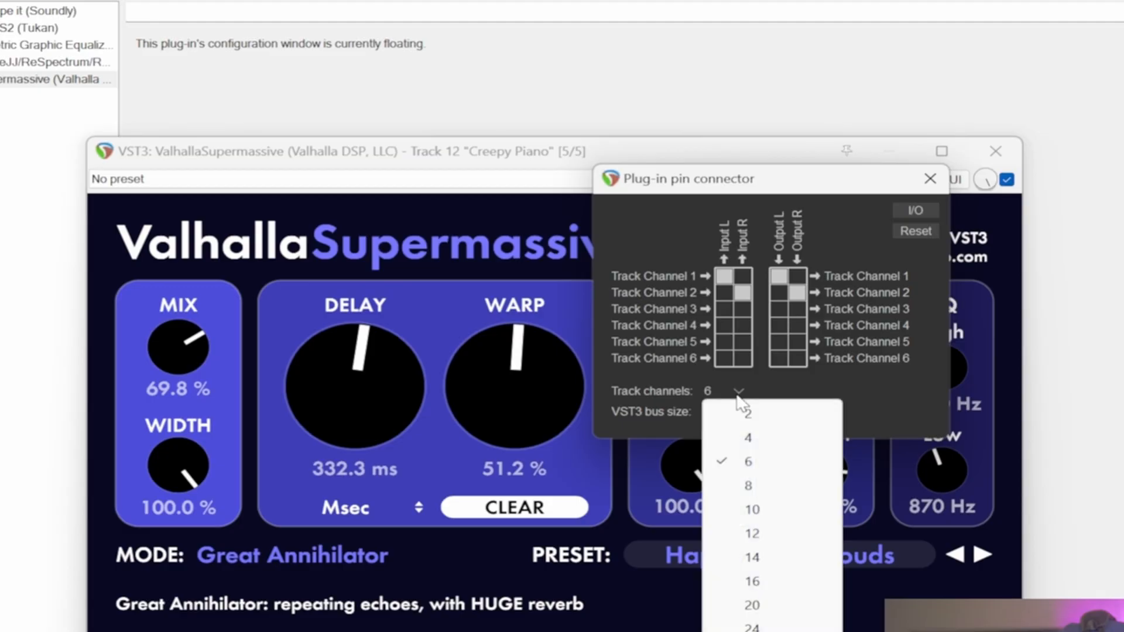
pyautogui.click(644, 208)
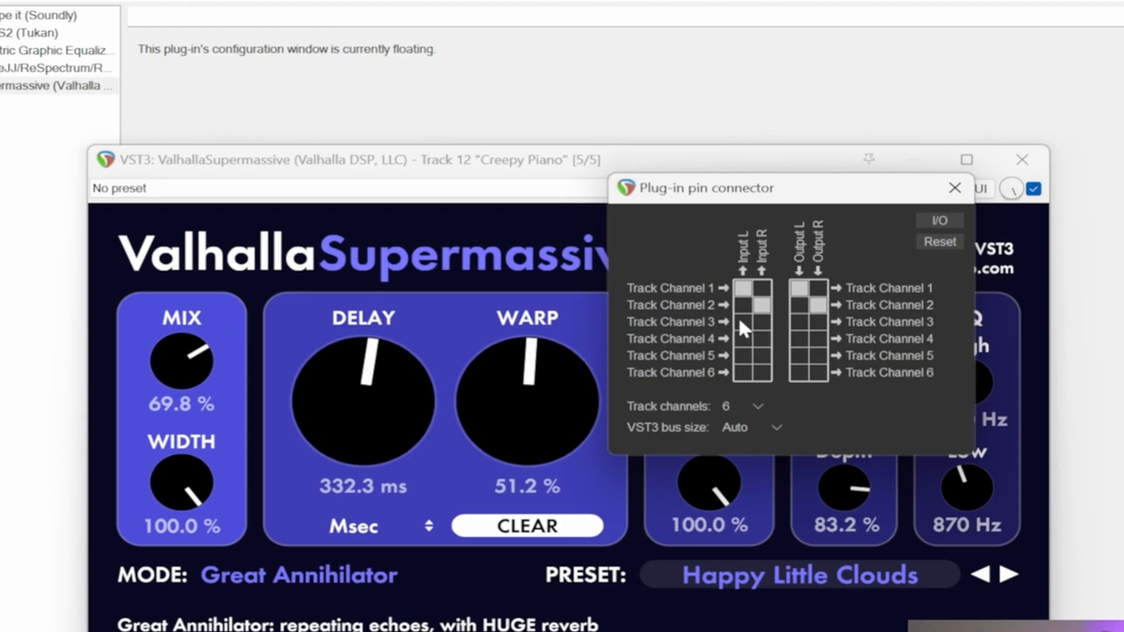
pyautogui.click(954, 187)
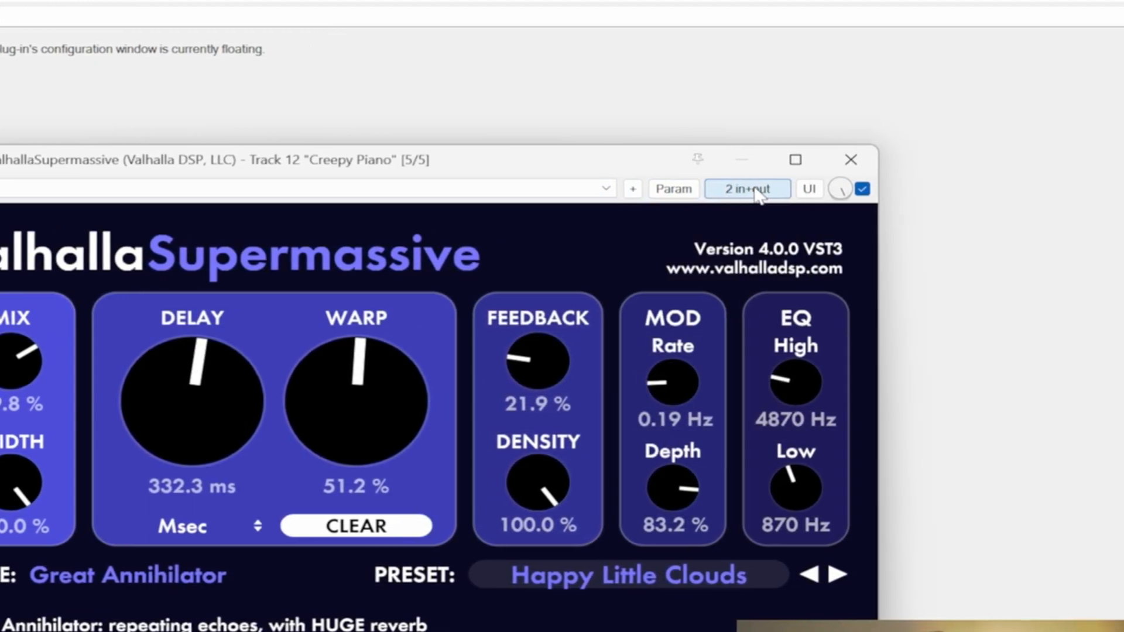
# Route ValhallaSupermassive's left and right outputs to track channels 3 and 4, and play Creepy Piano to hear the result
pyautogui.click(755, 190)
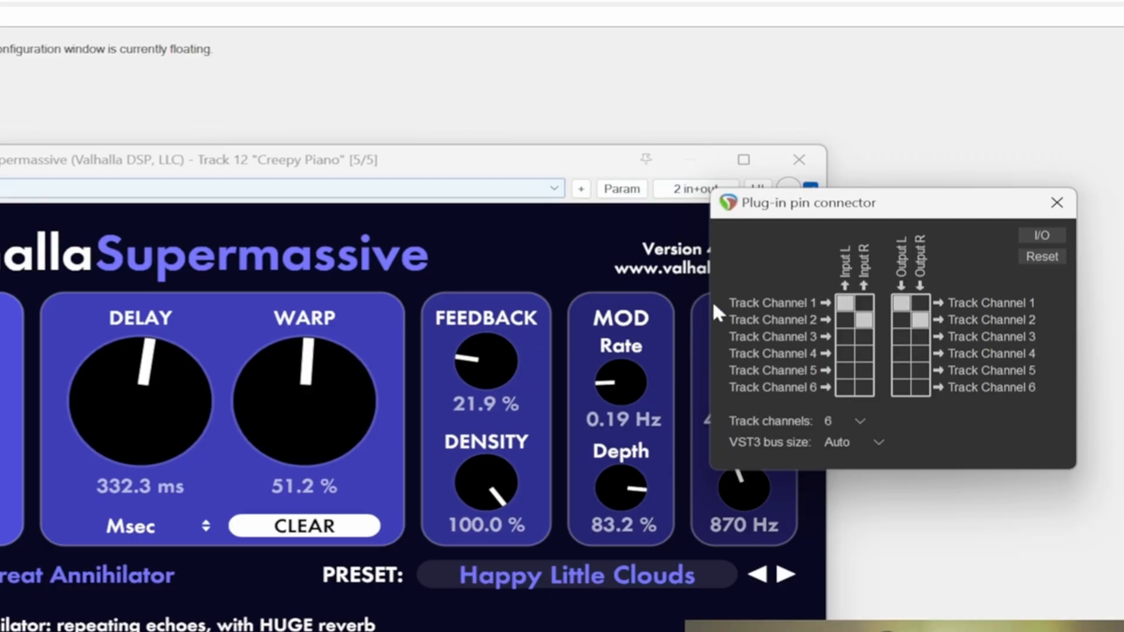
pyautogui.click(900, 304)
pyautogui.click(903, 338)
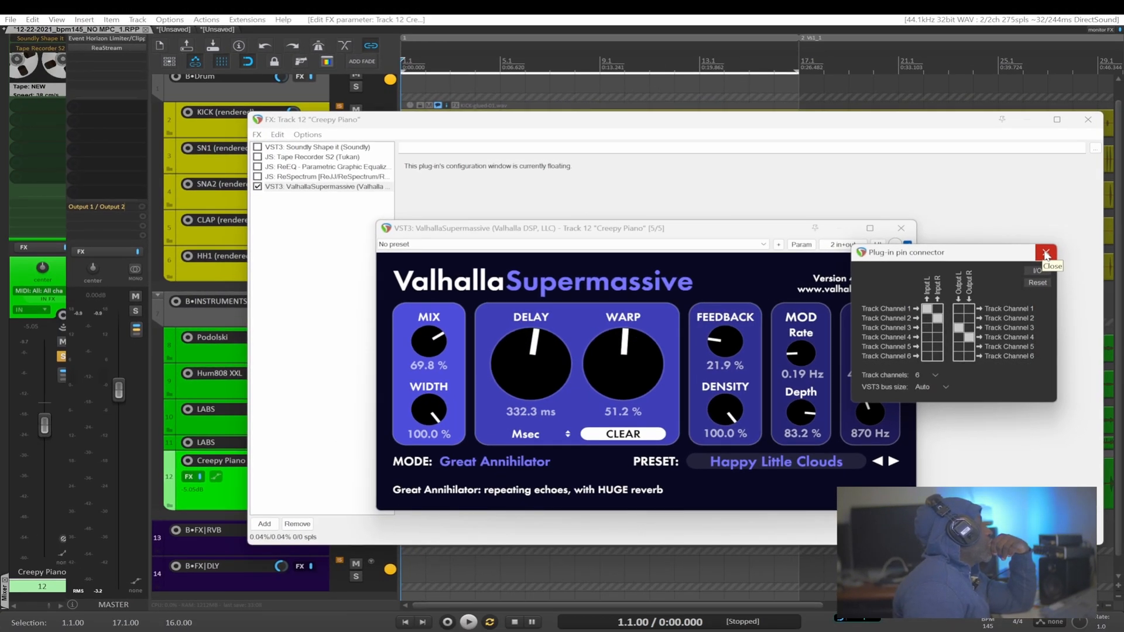
pyautogui.click(1046, 253)
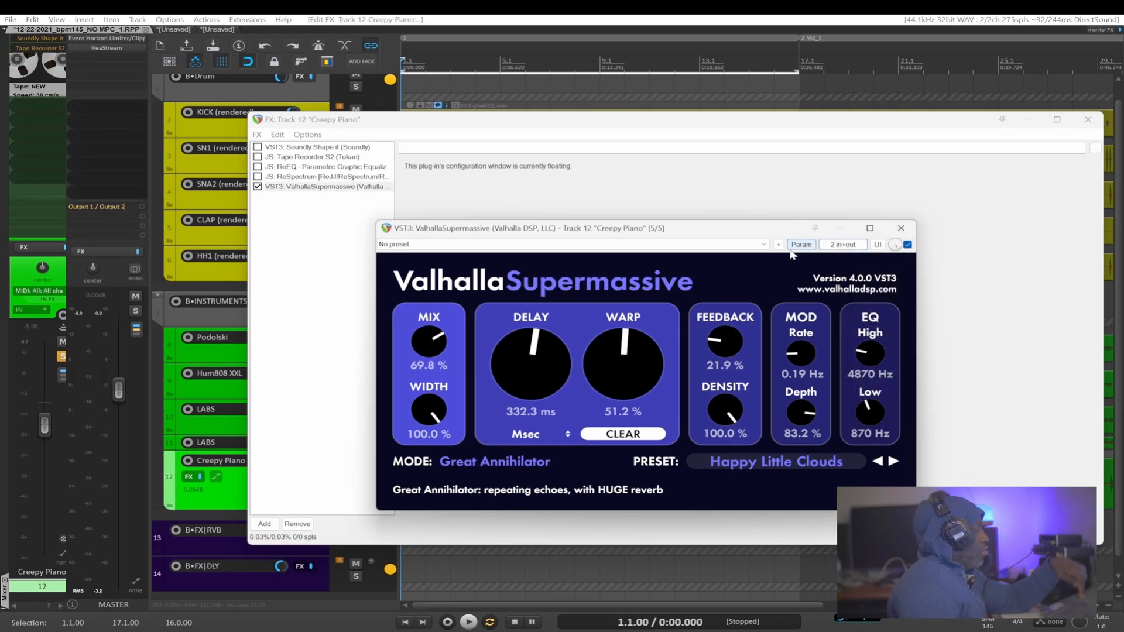
pyautogui.press('space')
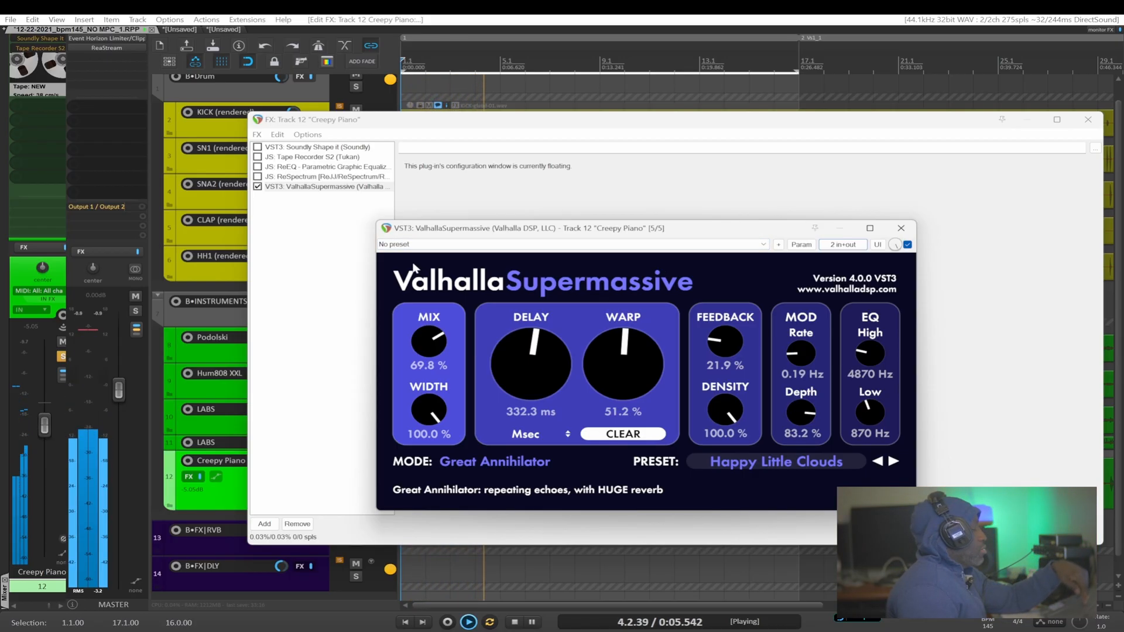
pyautogui.press('space')
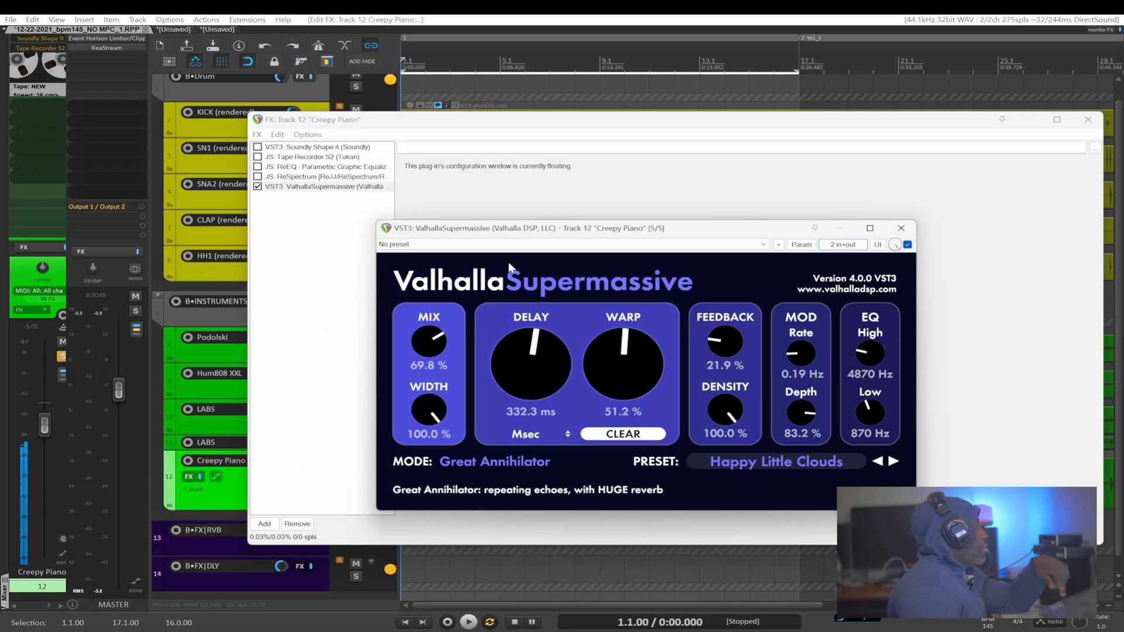
# Add the JS Channel Mapper-Downmixer after ValhallaSupermassive in Creepy Piano's FX chain
pyautogui.click(264, 524)
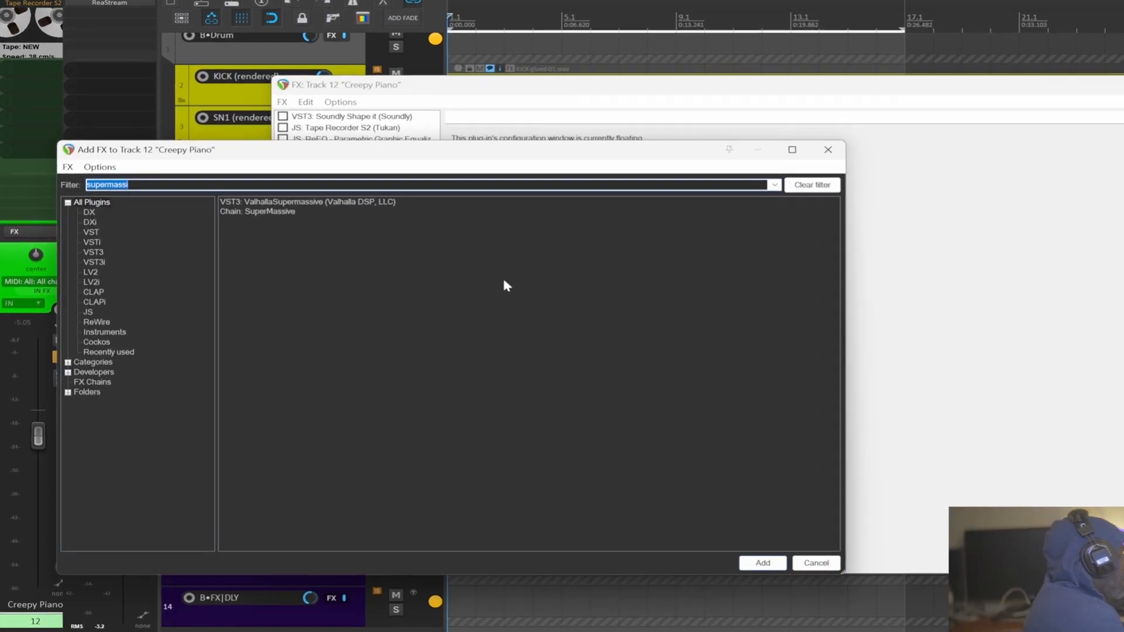
pyautogui.write('downmi')
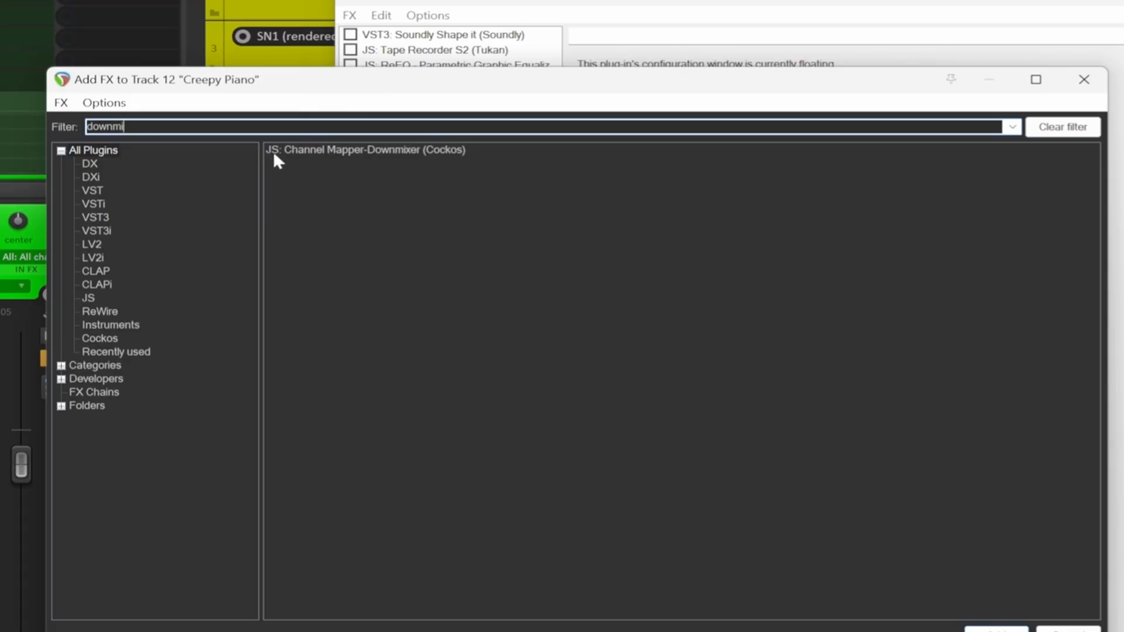
pyautogui.doubleClick(328, 151)
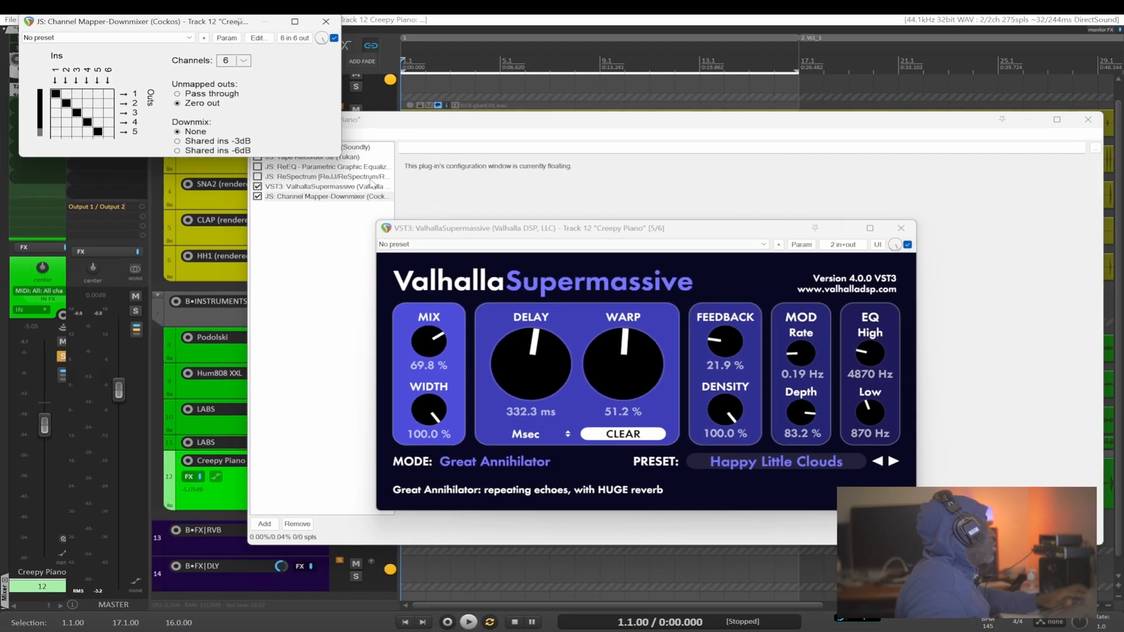
# Enlarge the Channel Mapper-Downmixer window to show all six outputs and spread out the FX chain and ValhallaSupermassive windows beside it
pyautogui.moveTo(336, 156); pyautogui.dragTo(522, 266)
pyautogui.moveTo(593, 221); pyautogui.dragTo(750, 283)
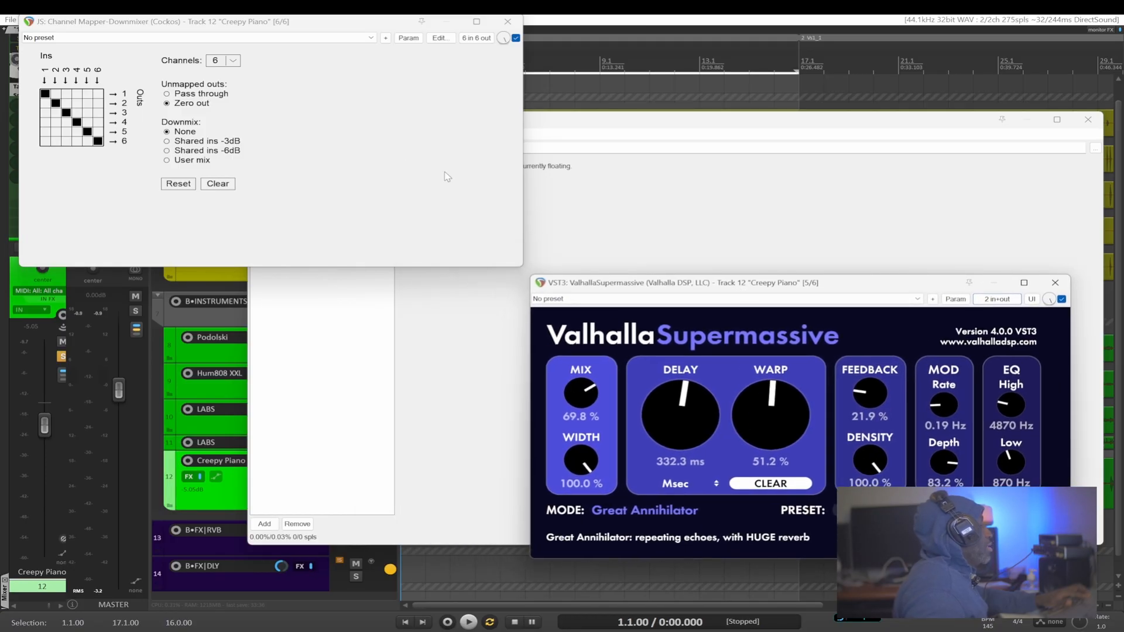
pyautogui.click(576, 122)
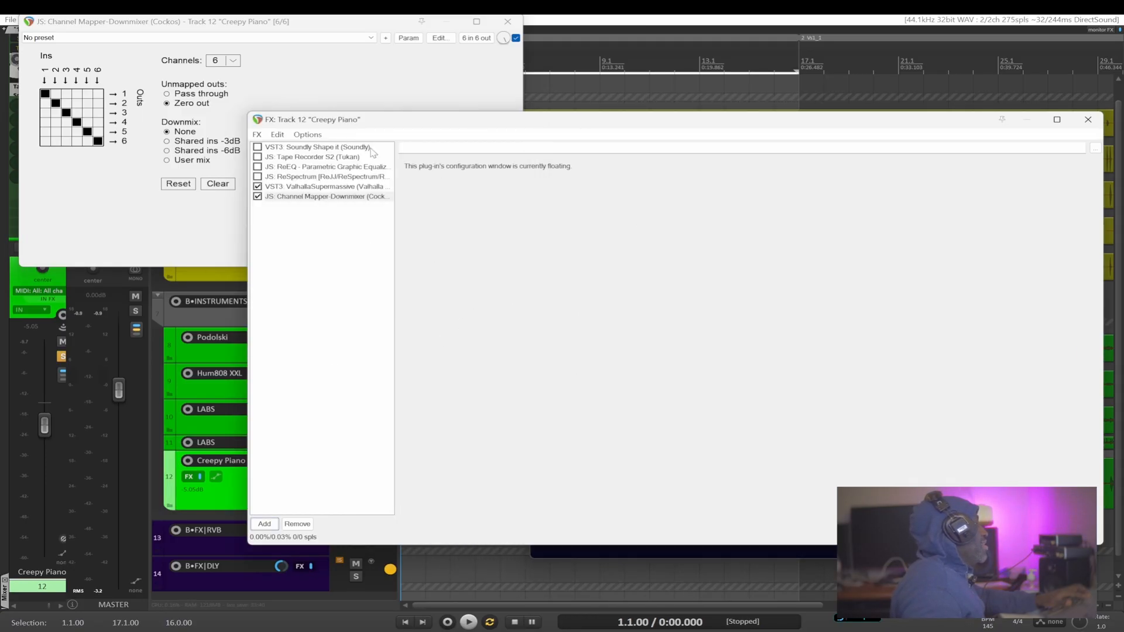
pyautogui.moveTo(365, 120); pyautogui.dragTo(415, 159)
pyautogui.click(385, 108)
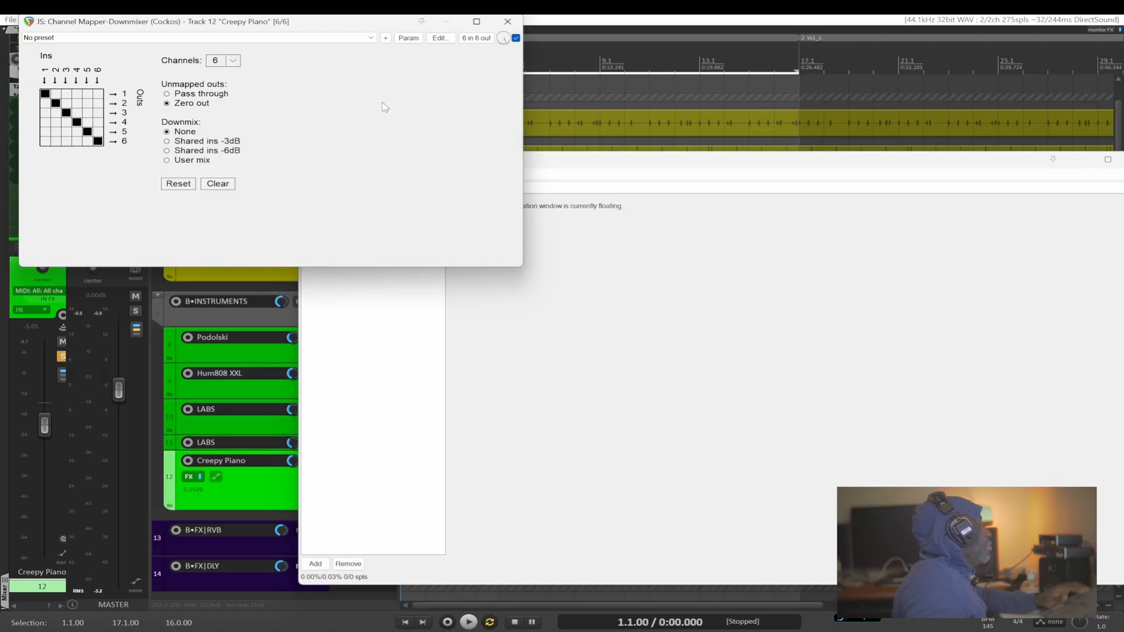
pyautogui.click(761, 159)
pyautogui.moveTo(761, 159); pyautogui.dragTo(581, 280)
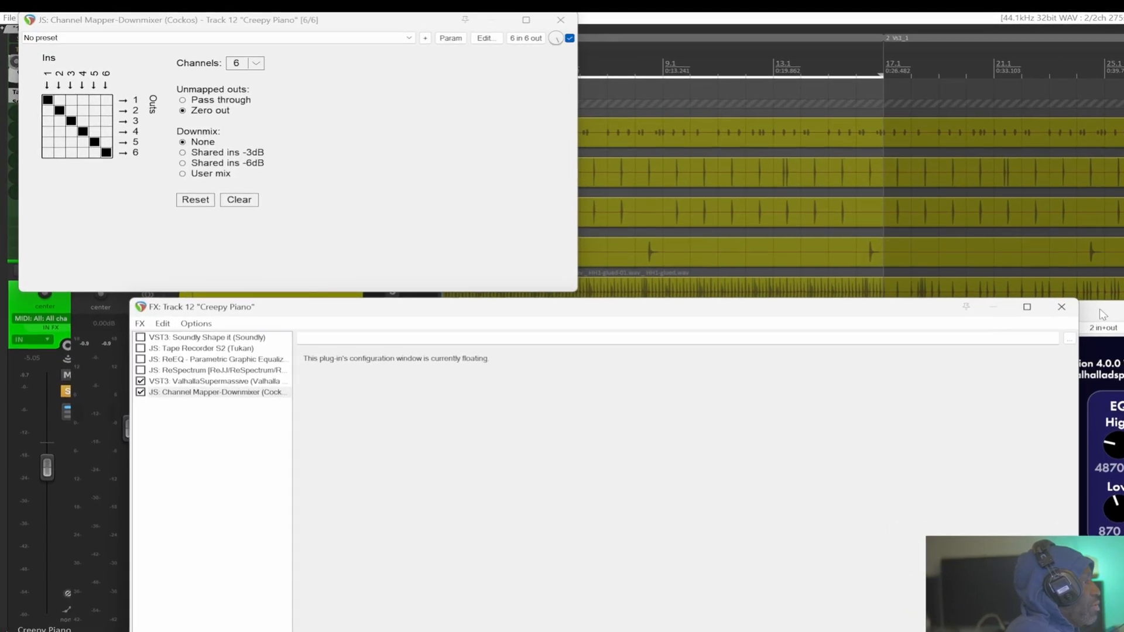
pyautogui.moveTo(1022, 283); pyautogui.dragTo(1023, 81)
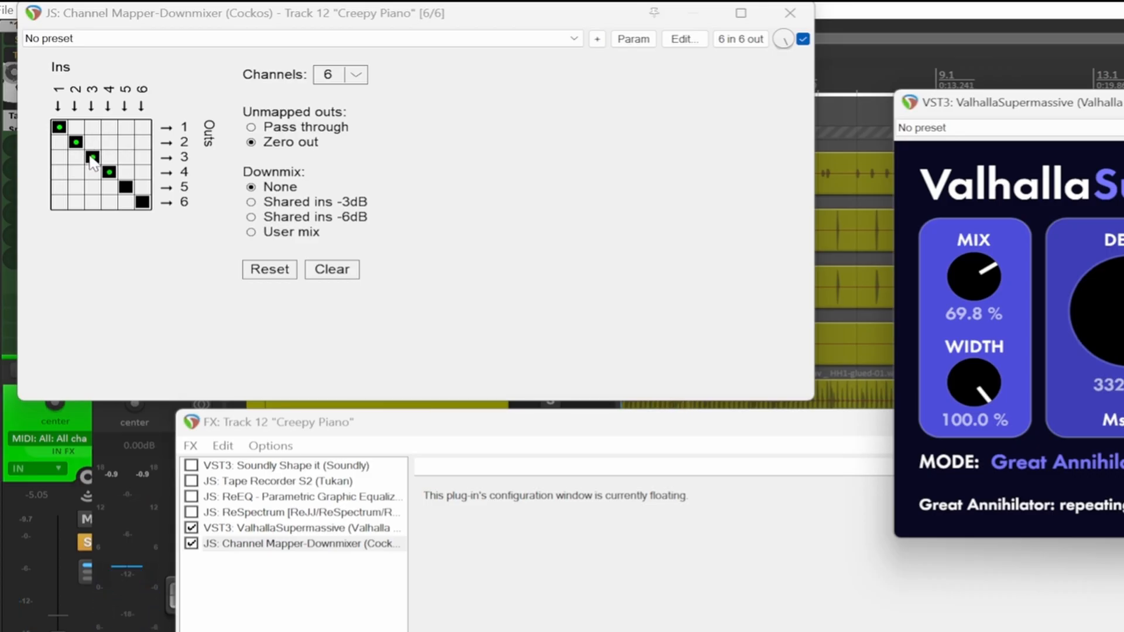
# Remap inputs 3 and 4 to outputs 1 and 2 in the Channel Mapper-Downmixer, and clear the mappings of inputs 5 and 6
pyautogui.click(92, 157)
pyautogui.click(109, 172)
pyautogui.click(126, 187)
pyautogui.click(142, 202)
pyautogui.click(92, 127)
pyautogui.click(109, 142)
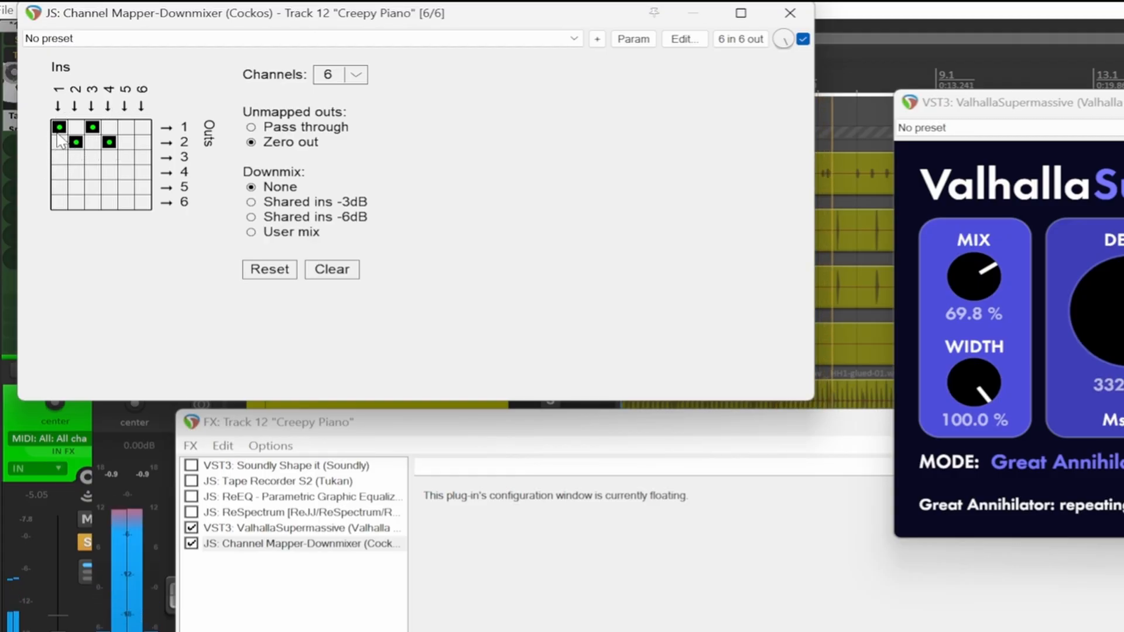
# Move the Channel Mapper-Downmixer aside and re-enable the bypassed effects in Creepy Piano's FX chain
pyautogui.moveTo(364, 23); pyautogui.dragTo(416, 195)
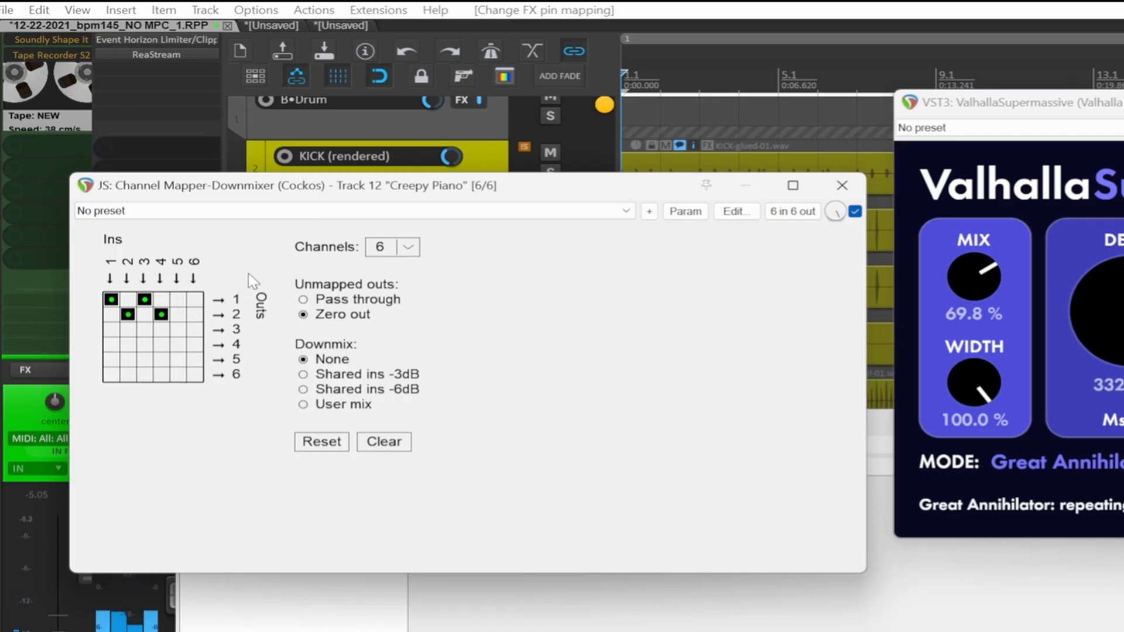
pyautogui.moveTo(455, 195); pyautogui.dragTo(879, 462)
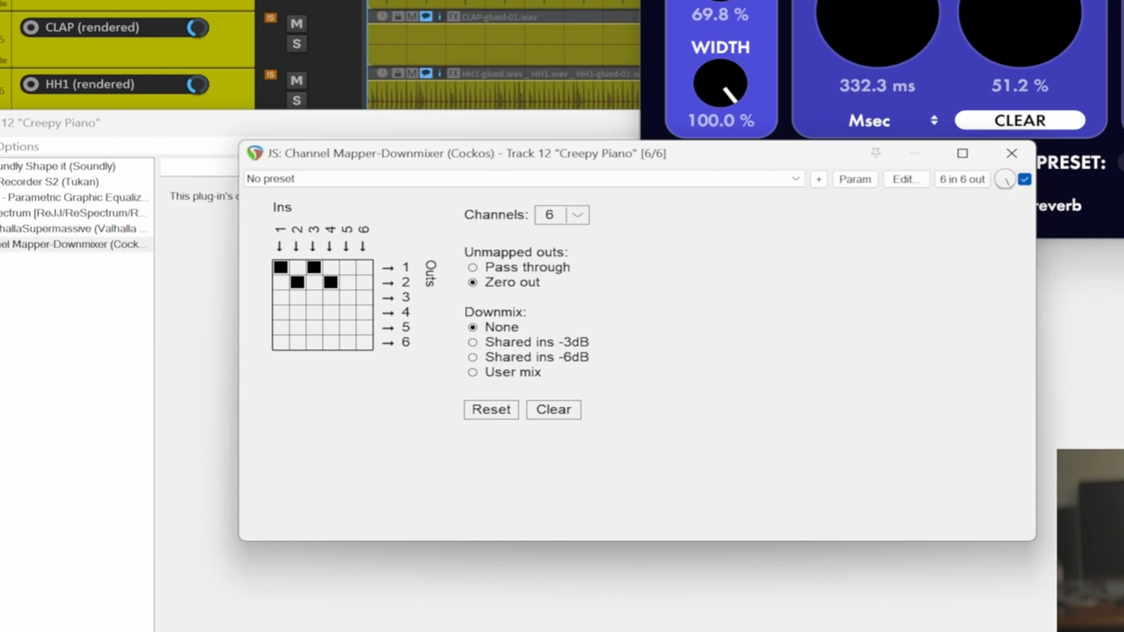
pyautogui.click(64, 244)
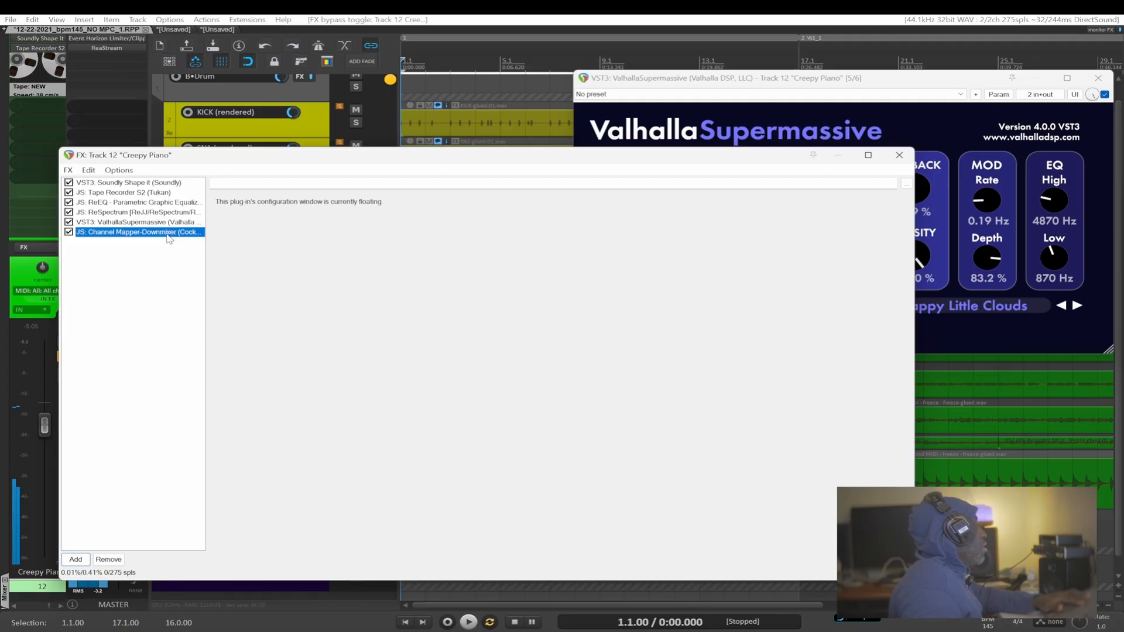
# Switch the Channel Mapper-Downmixer's downmix mode to User mix
pyautogui.click(165, 224)
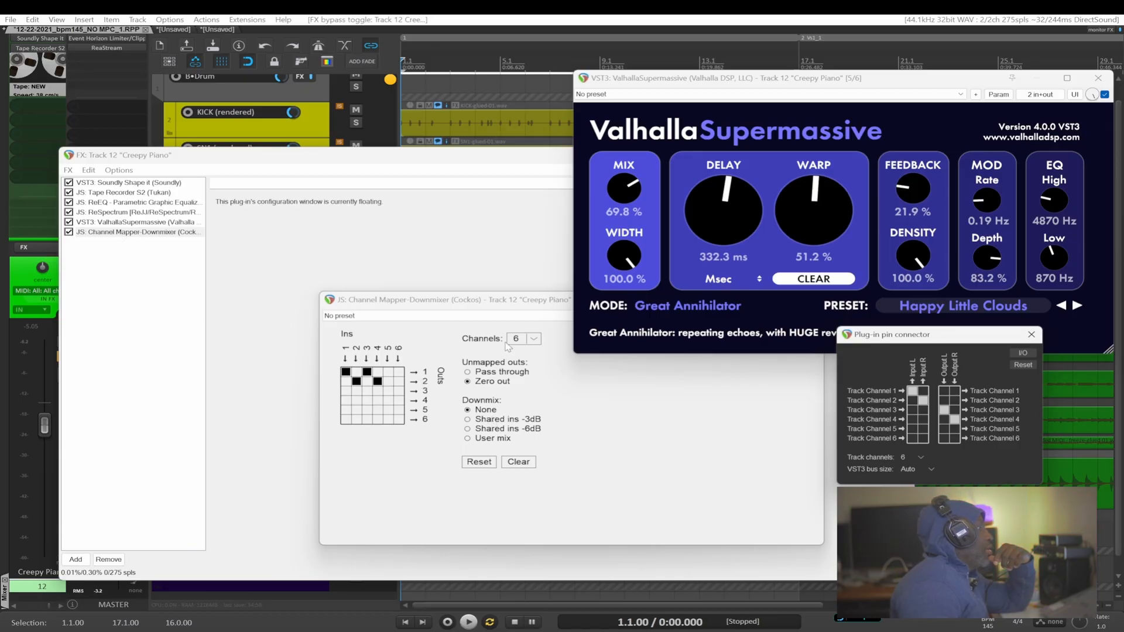
pyautogui.moveTo(438, 301); pyautogui.dragTo(321, 225)
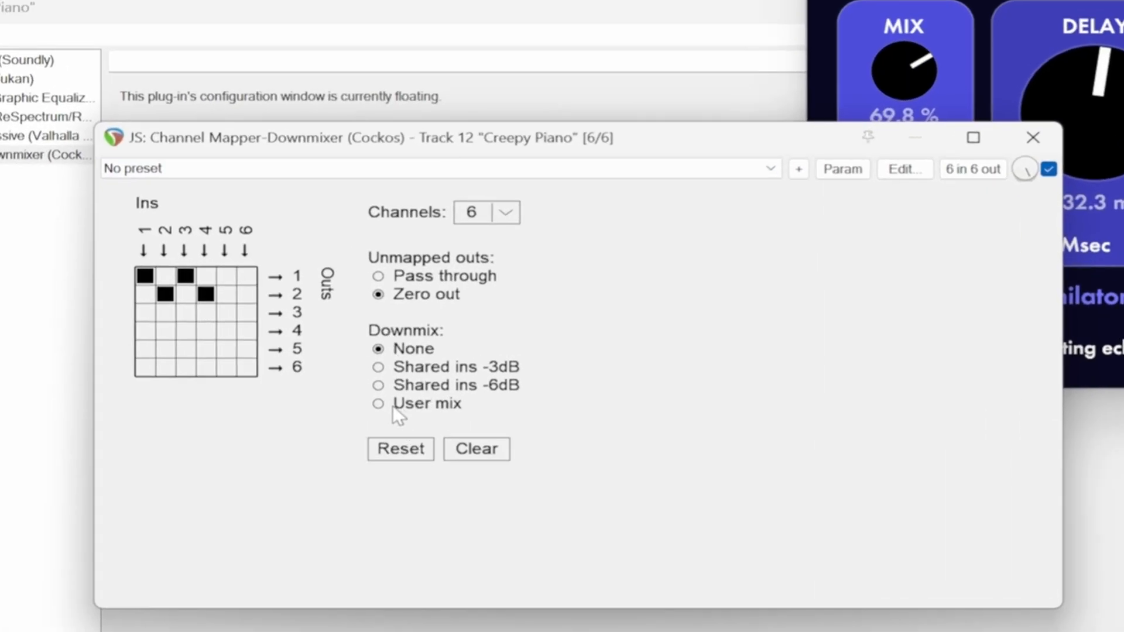
pyautogui.click(378, 403)
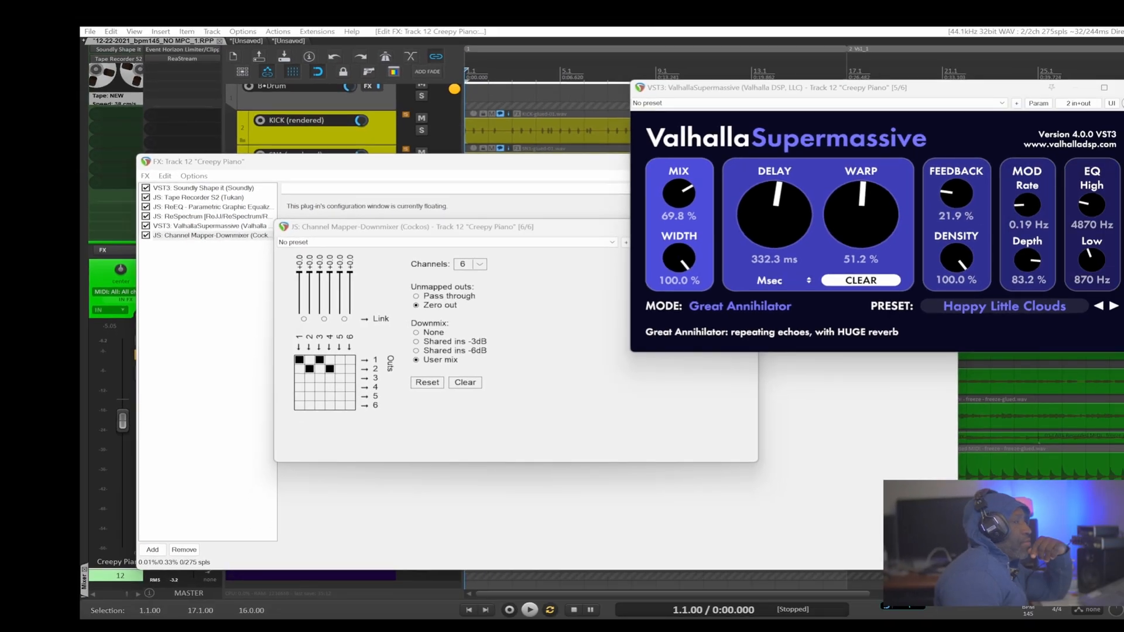
# Compare the pin connector routing of ValhallaSupermassive and Soundly Shape it, and briefly play Creepy Piano while watching Shape it's channel meters
pyautogui.click(1077, 103)
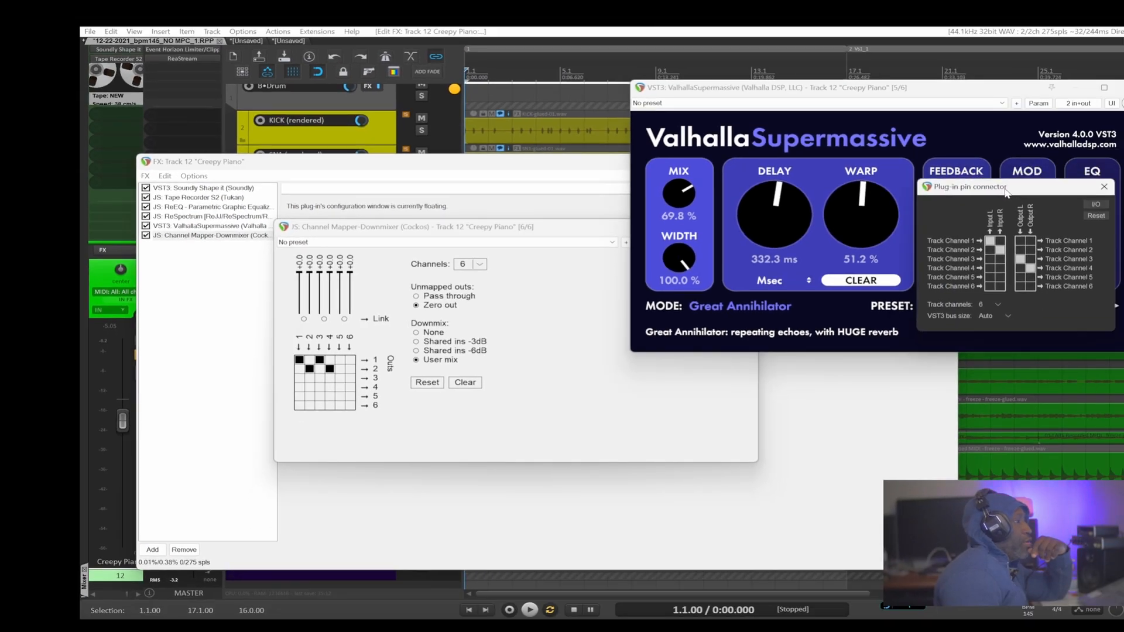
pyautogui.moveTo(995, 252); pyautogui.dragTo(644, 182)
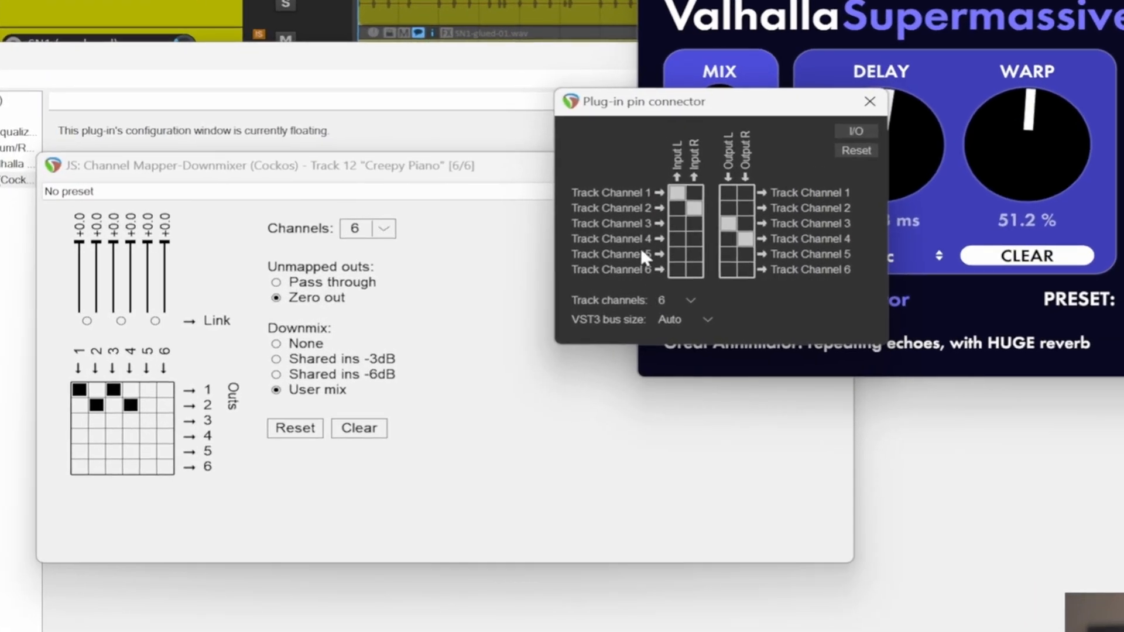
pyautogui.click(869, 104)
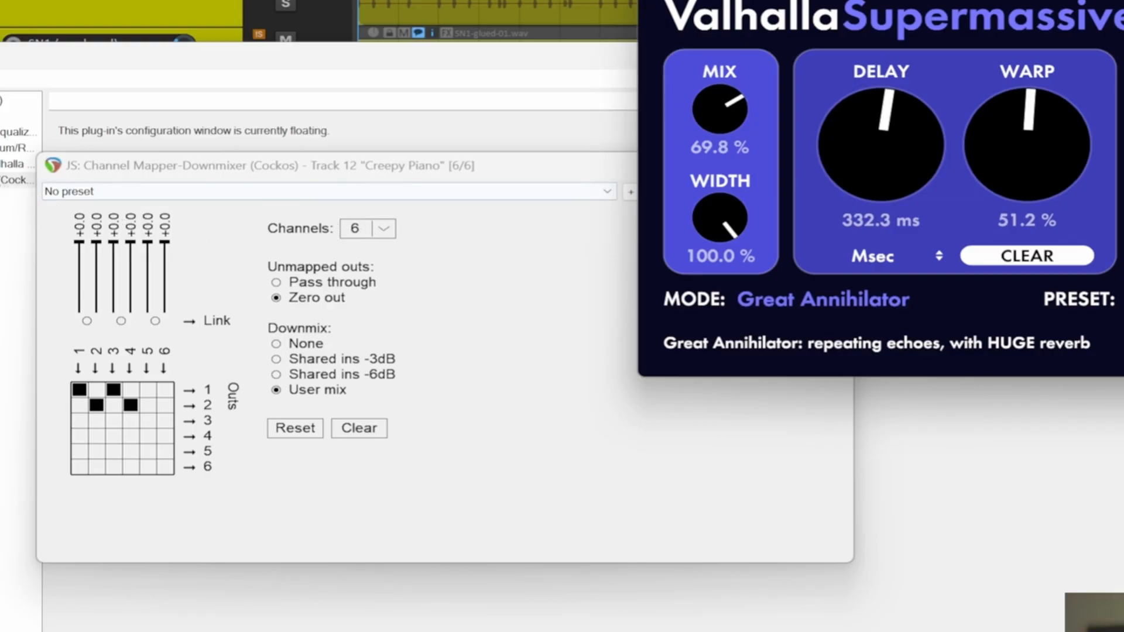
pyautogui.click(18, 100)
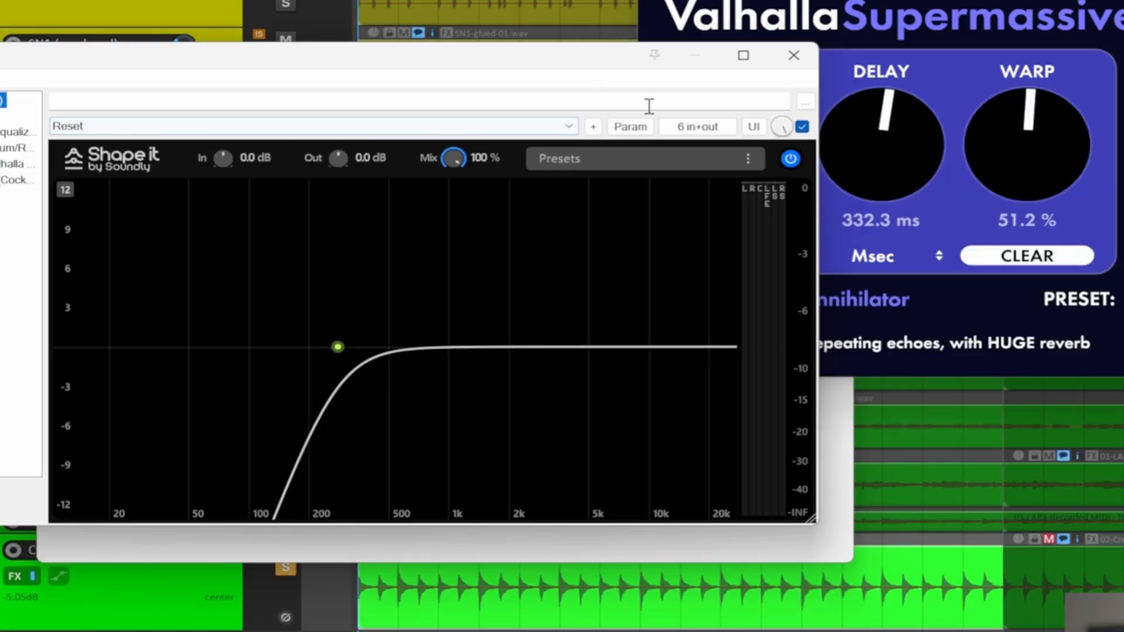
pyautogui.click(695, 130)
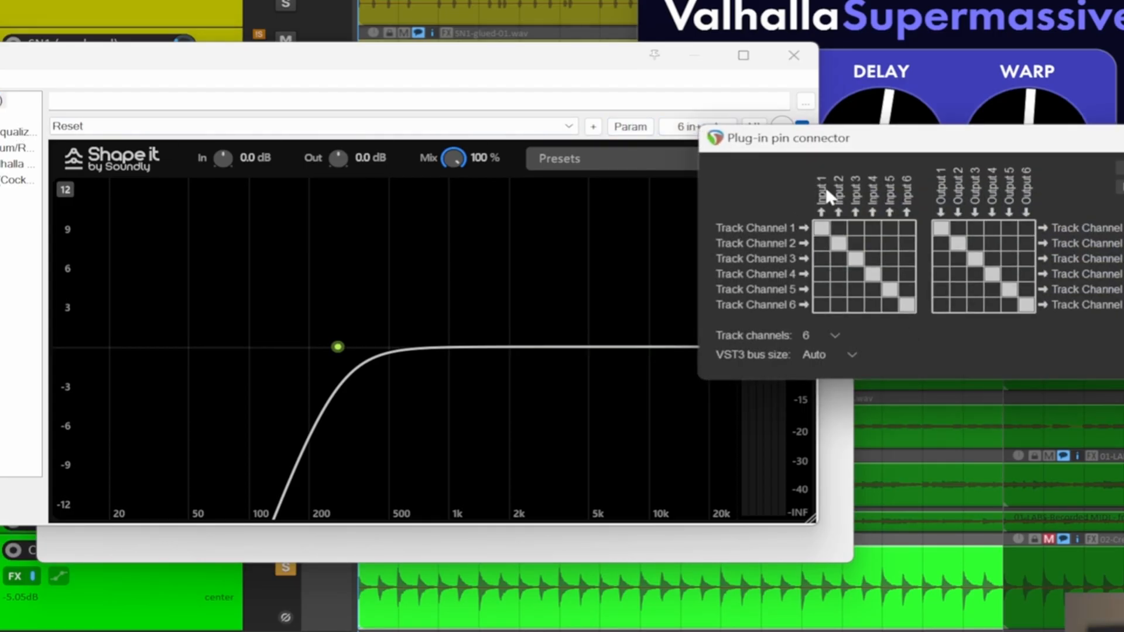
pyautogui.press('Escape')
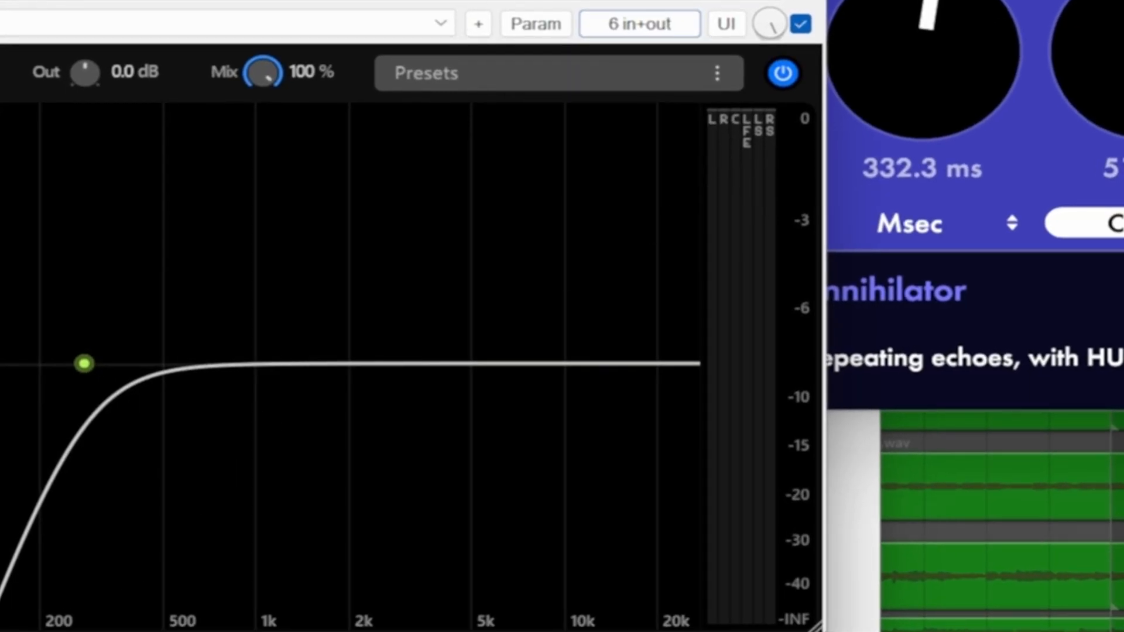
pyautogui.press('space')
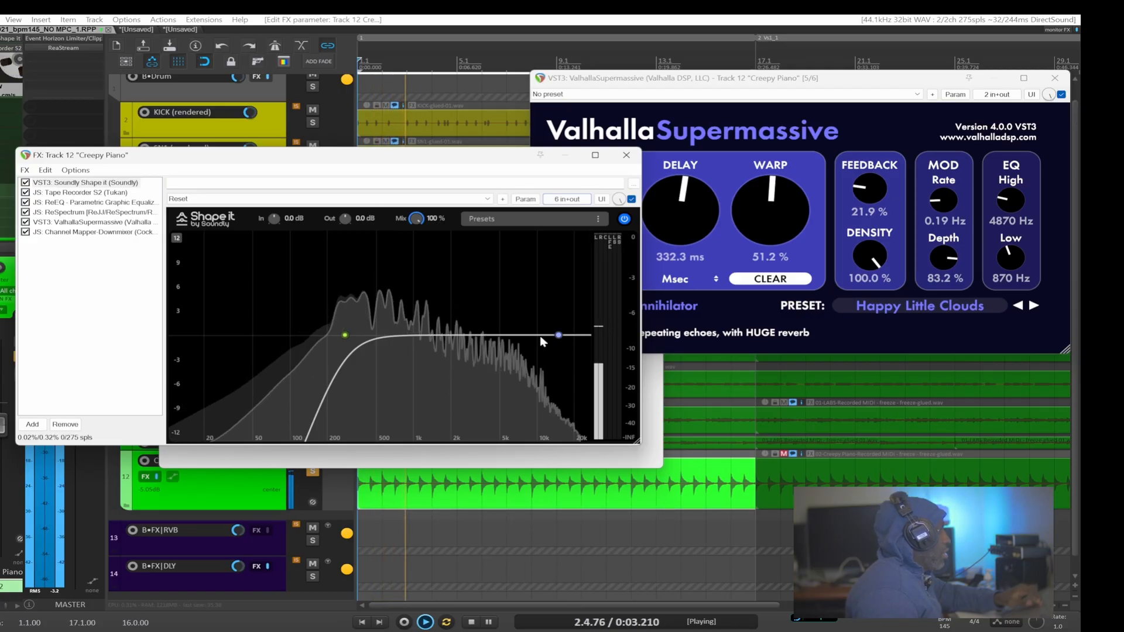
pyautogui.press('space')
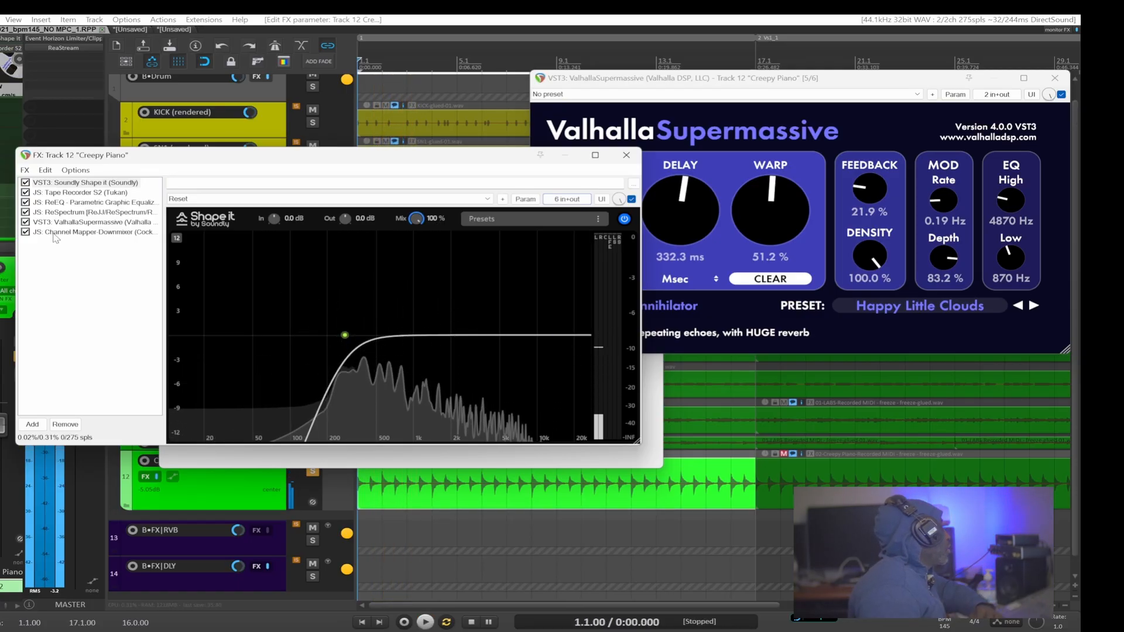
# Link the 1/2, 3/4 and 5/6 faders in the Channel Mapper-Downmixer and lower channels 3/4 to -inf
pyautogui.click(94, 232)
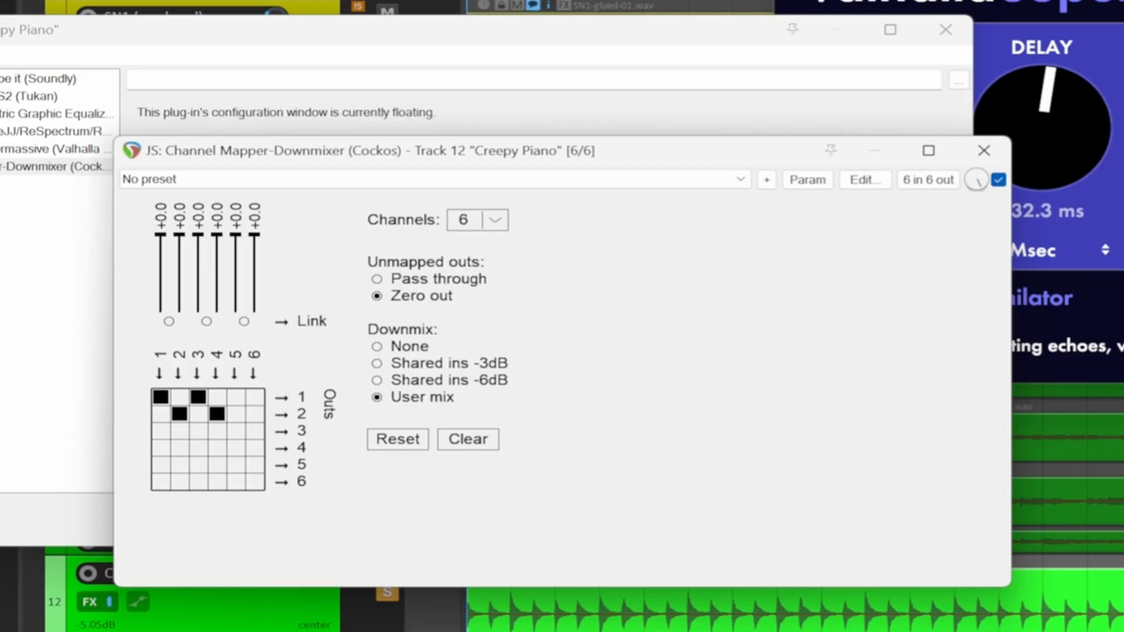
pyautogui.click(168, 322)
pyautogui.click(244, 322)
pyautogui.click(168, 321)
pyautogui.moveTo(178, 237); pyautogui.dragTo(151, 224)
pyautogui.moveTo(192, 257); pyautogui.dragTo(181, 236)
pyautogui.click(170, 322)
pyautogui.moveTo(213, 238); pyautogui.dragTo(213, 317)
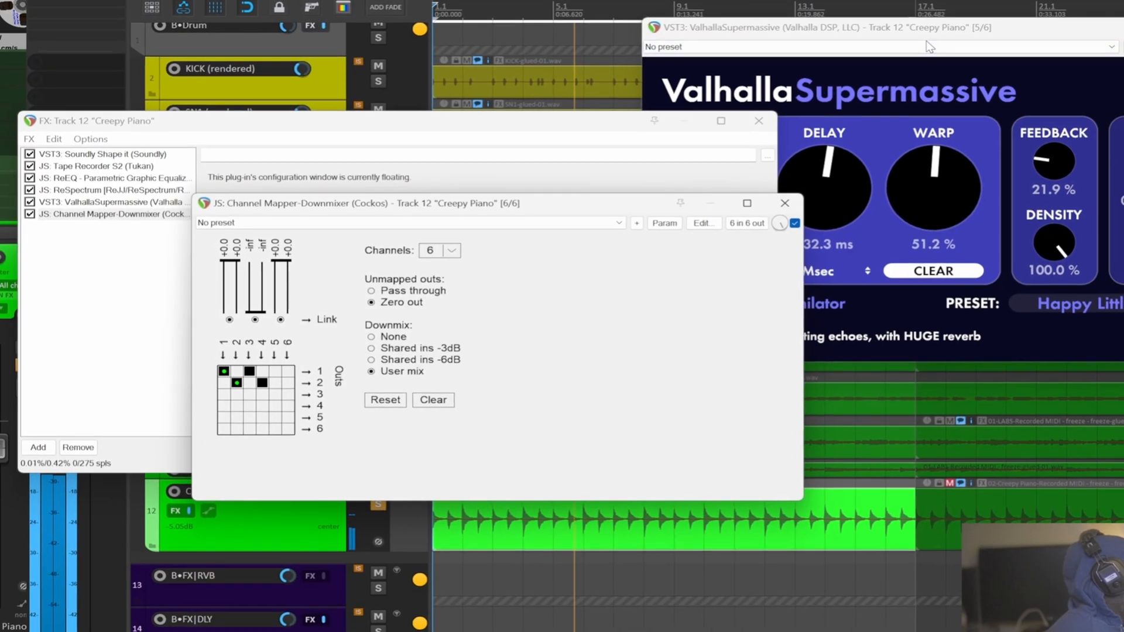
# Set ValhallaSupermassive's mix to 90.6% and its feedback to 29.1% during playback
pyautogui.click(880, 57)
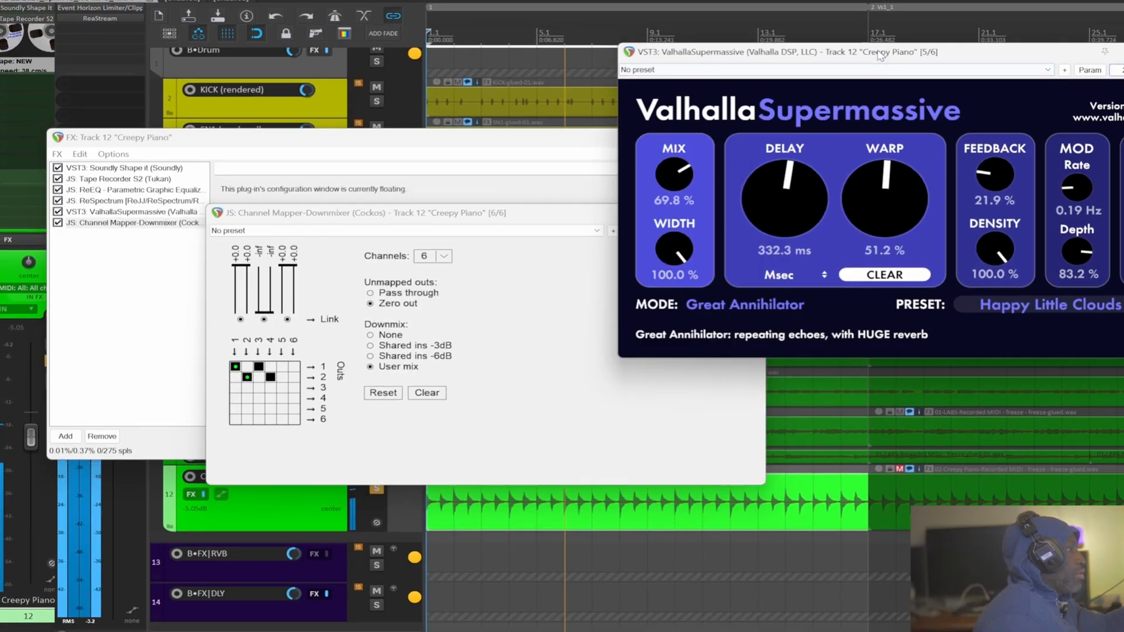
pyautogui.moveTo(675, 179); pyautogui.dragTo(728, 175)
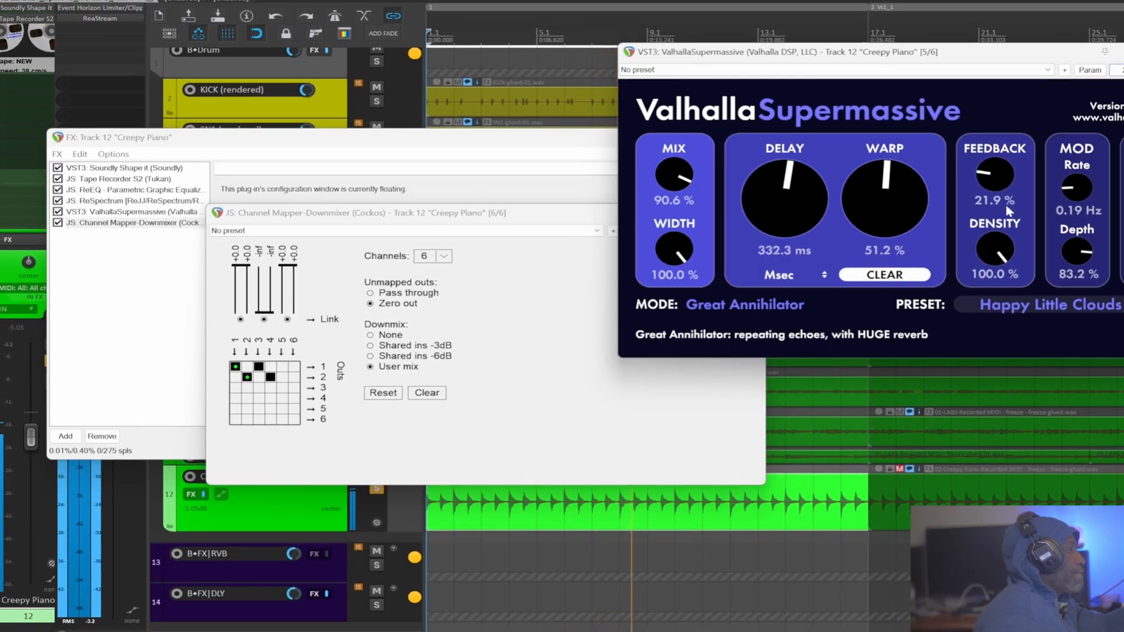
pyautogui.moveTo(1008, 212); pyautogui.dragTo(1010, 199)
# Raise mapper channels 3/4 to -5.2, try channel 4 alone at -15.2 with the pair unlinked, and relink the pair
pyautogui.moveTo(265, 314); pyautogui.dragTo(222, 294)
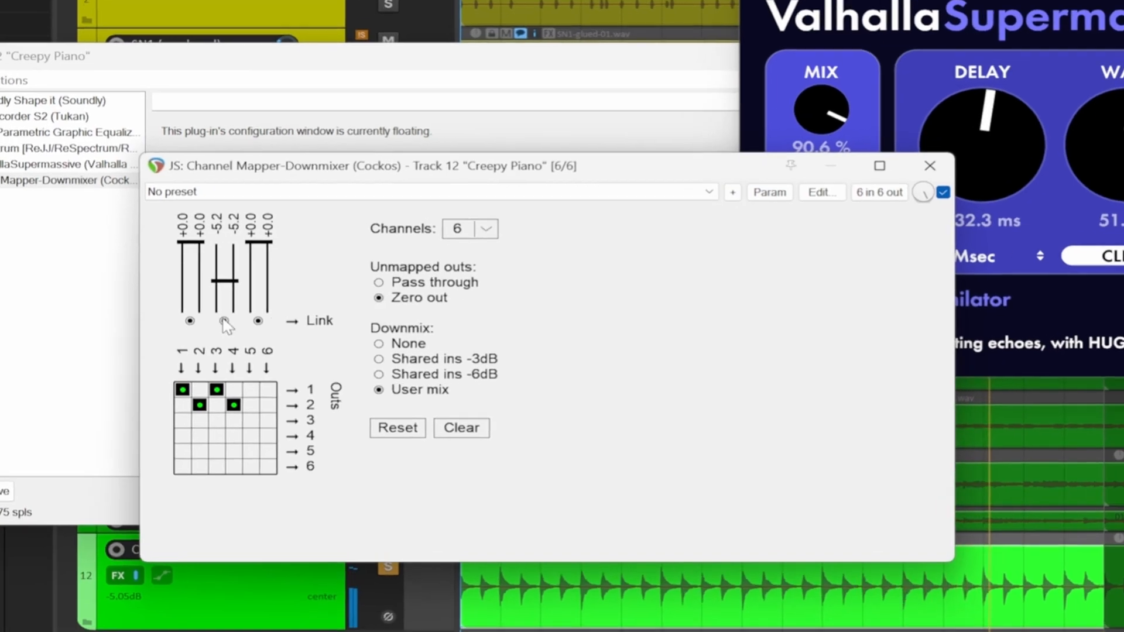
pyautogui.click(232, 321)
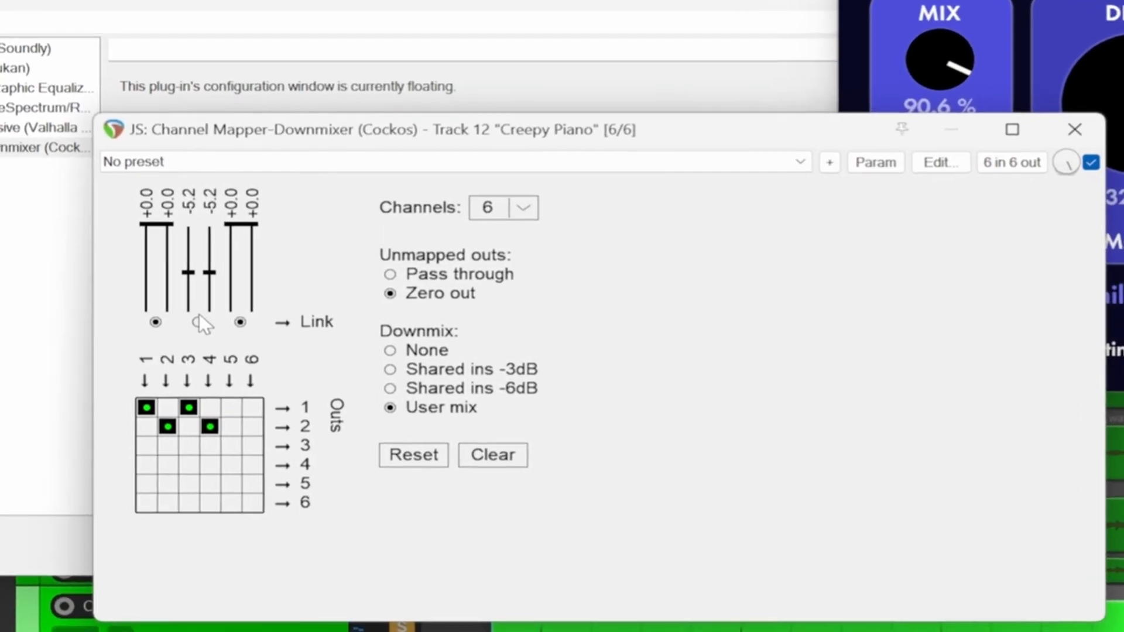
pyautogui.moveTo(212, 272); pyautogui.dragTo(210, 301)
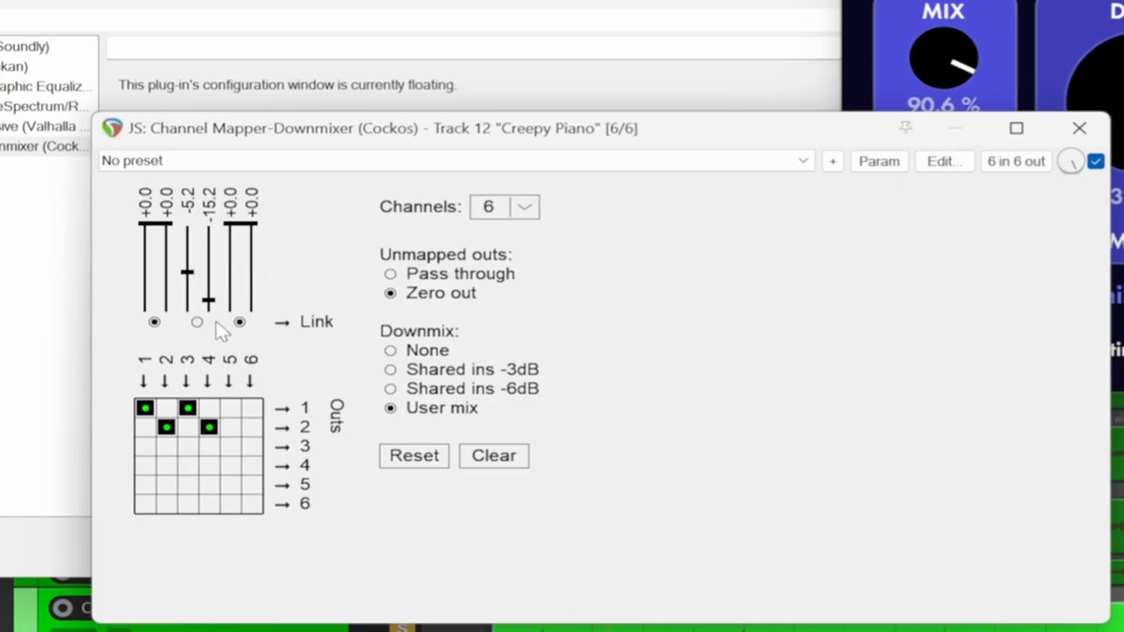
pyautogui.click(199, 322)
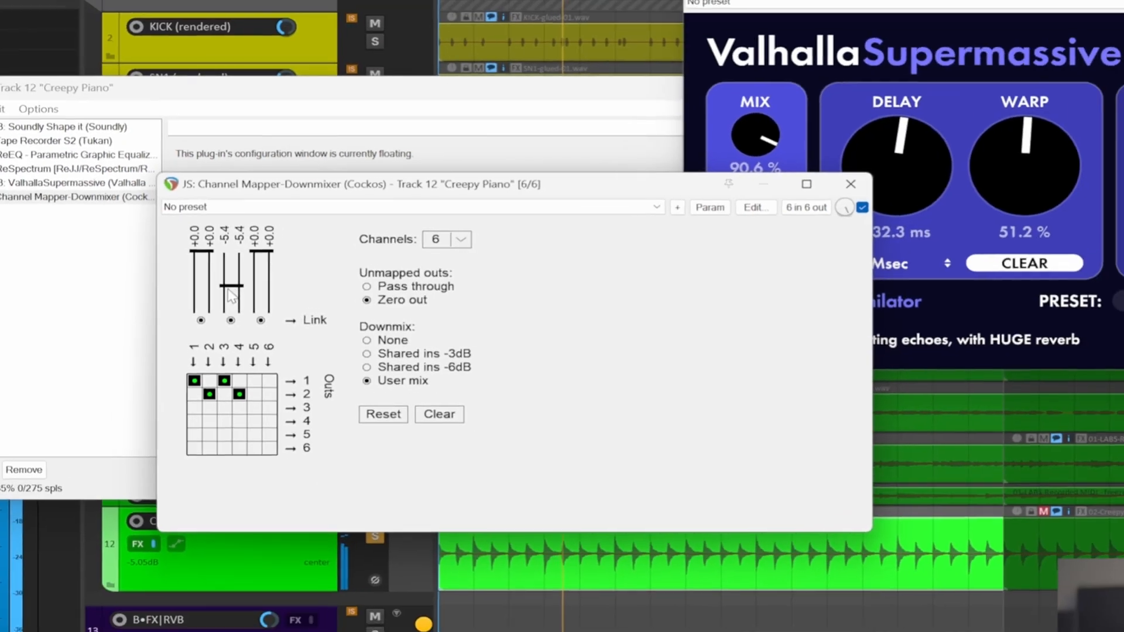
# Set the linked mapper channels 3/4 to -5.1 during playback and look through the available channel counts
pyautogui.moveTo(232, 295); pyautogui.dragTo(234, 298)
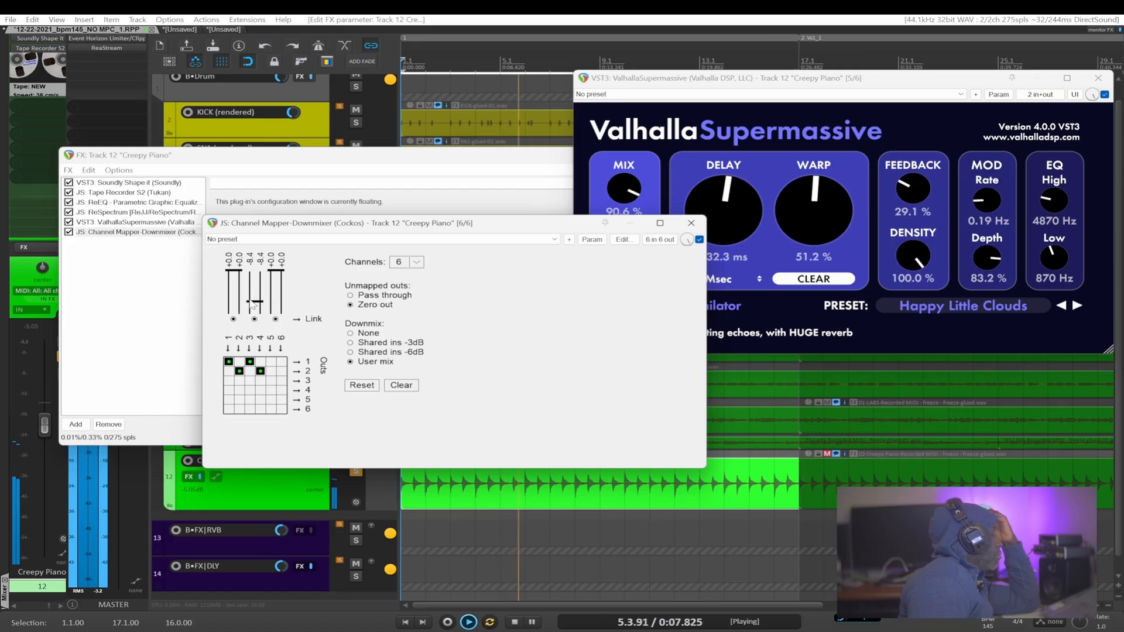
pyautogui.moveTo(252, 306); pyautogui.dragTo(253, 299)
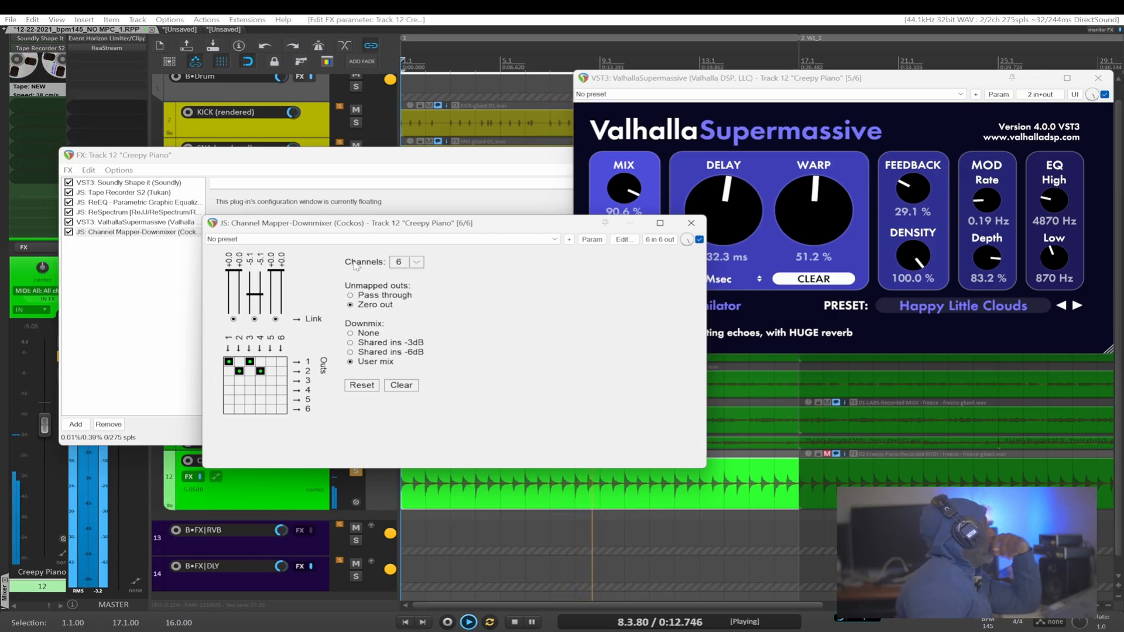
pyautogui.click(418, 262)
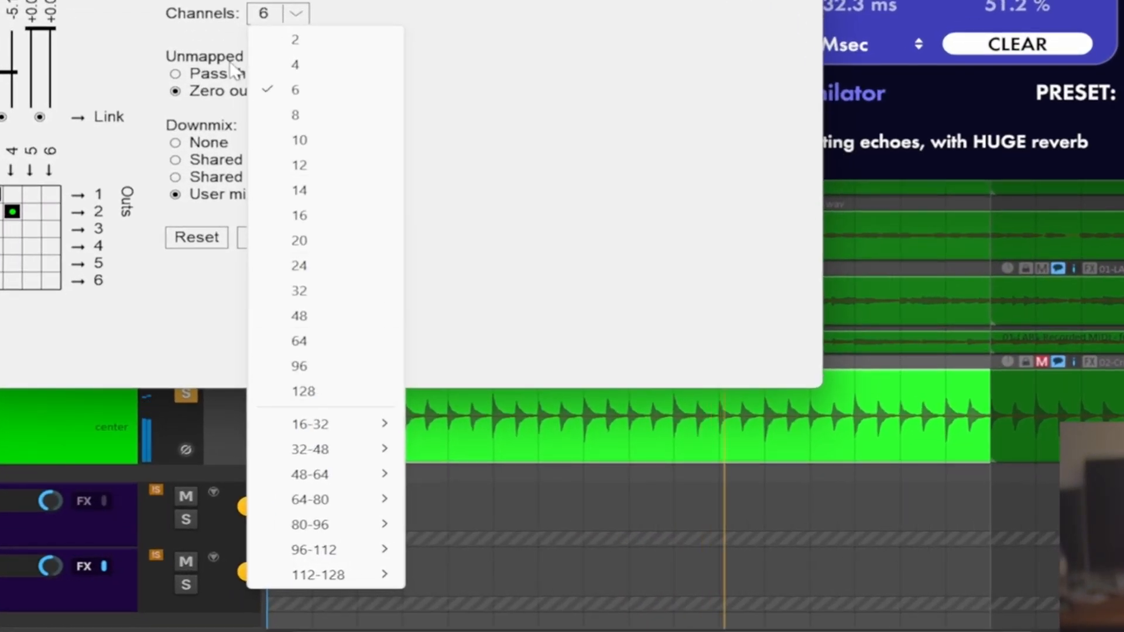
pyautogui.moveTo(316, 577)
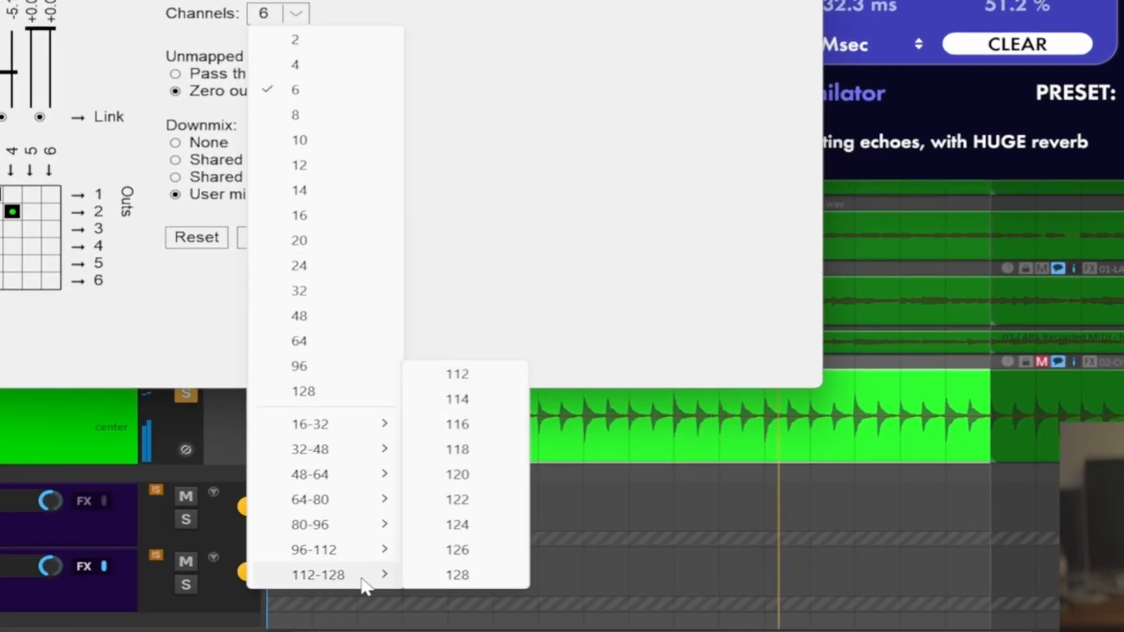
pyautogui.click(486, 156)
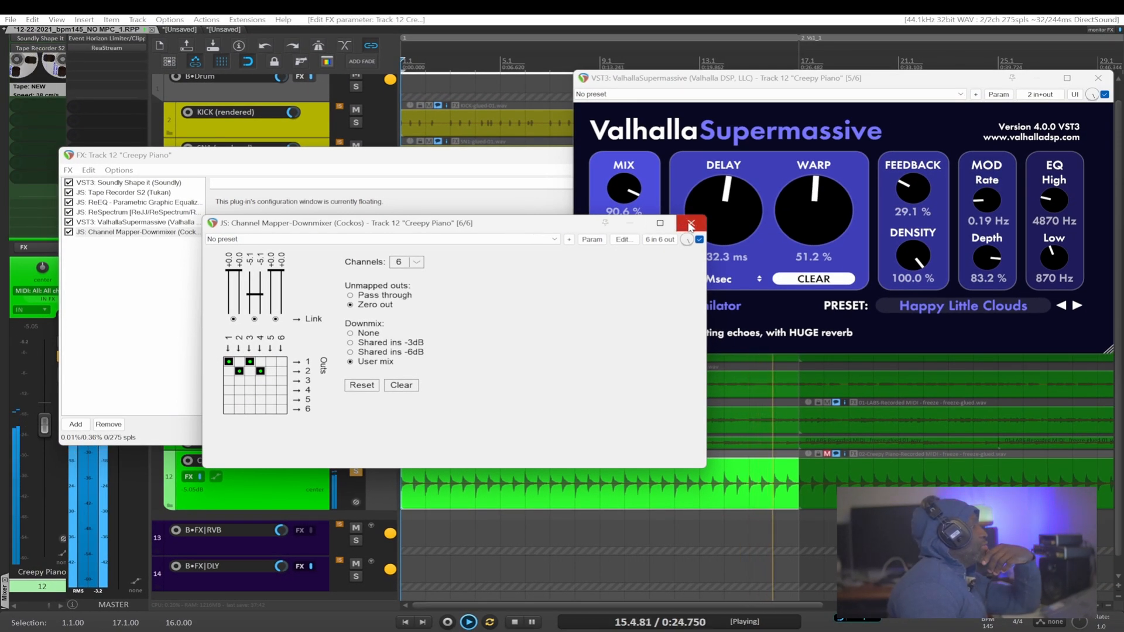
# Close the floating Channel Mapper-Downmixer window, return to the Creepy Piano effects chain and stop playback
pyautogui.click(690, 225)
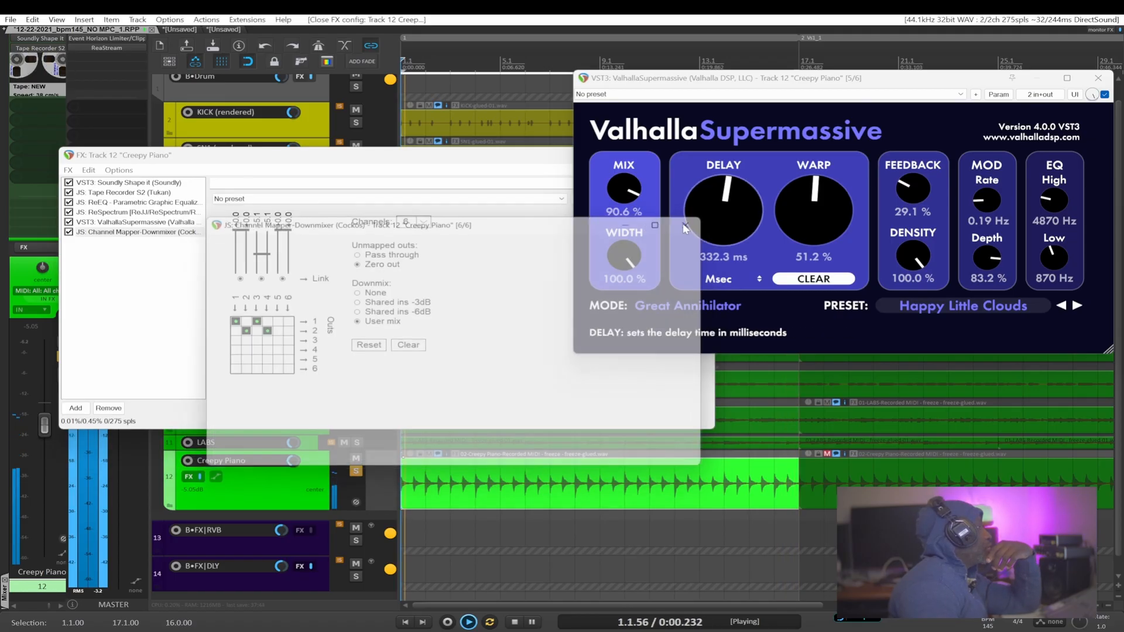
pyautogui.click(239, 339)
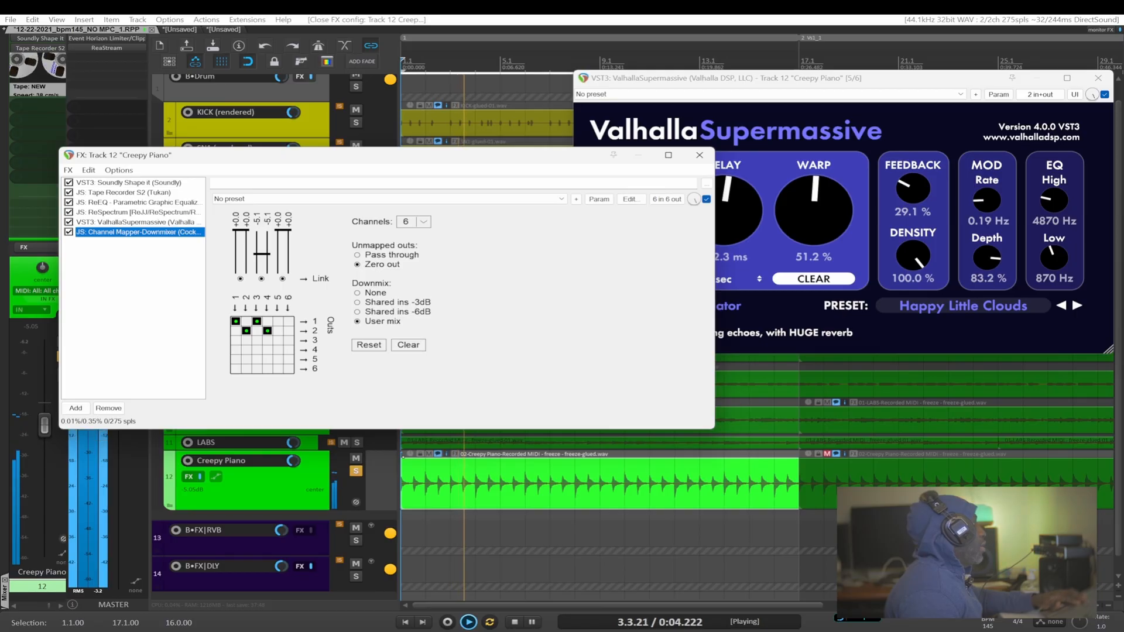
pyautogui.click(117, 237)
pyautogui.press('space')
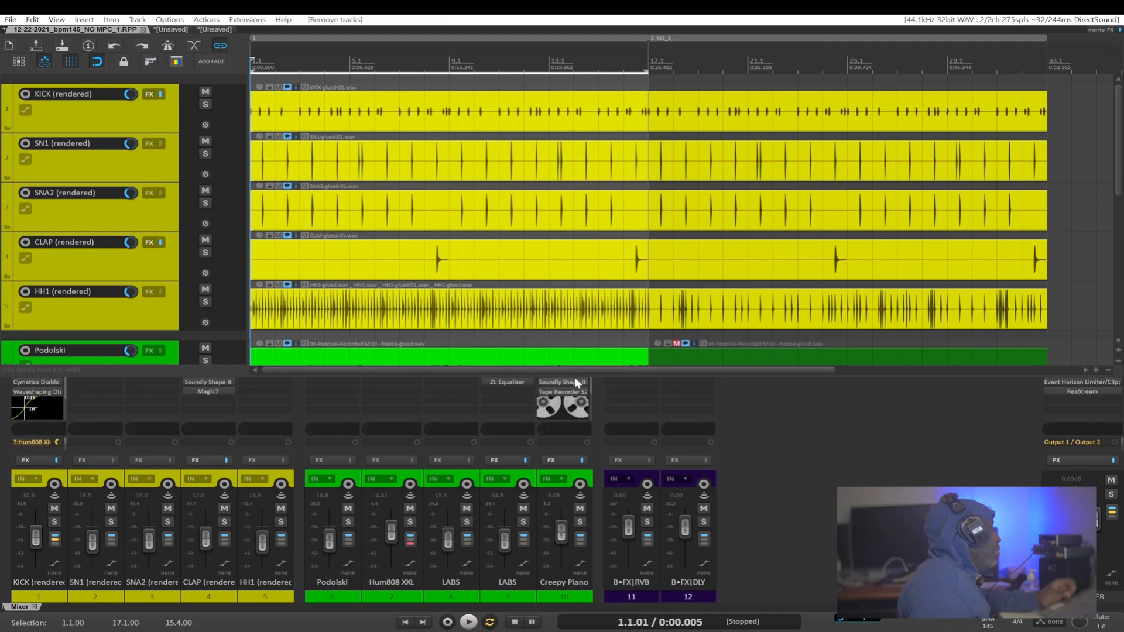
# Make the mixer taller and shrink its insert area to expose the tracks' pan and input controls
pyautogui.moveTo(695, 377); pyautogui.dragTo(698, 497)
pyautogui.moveTo(699, 480); pyautogui.dragTo(673, 236)
pyautogui.moveTo(334, 412); pyautogui.dragTo(334, 295)
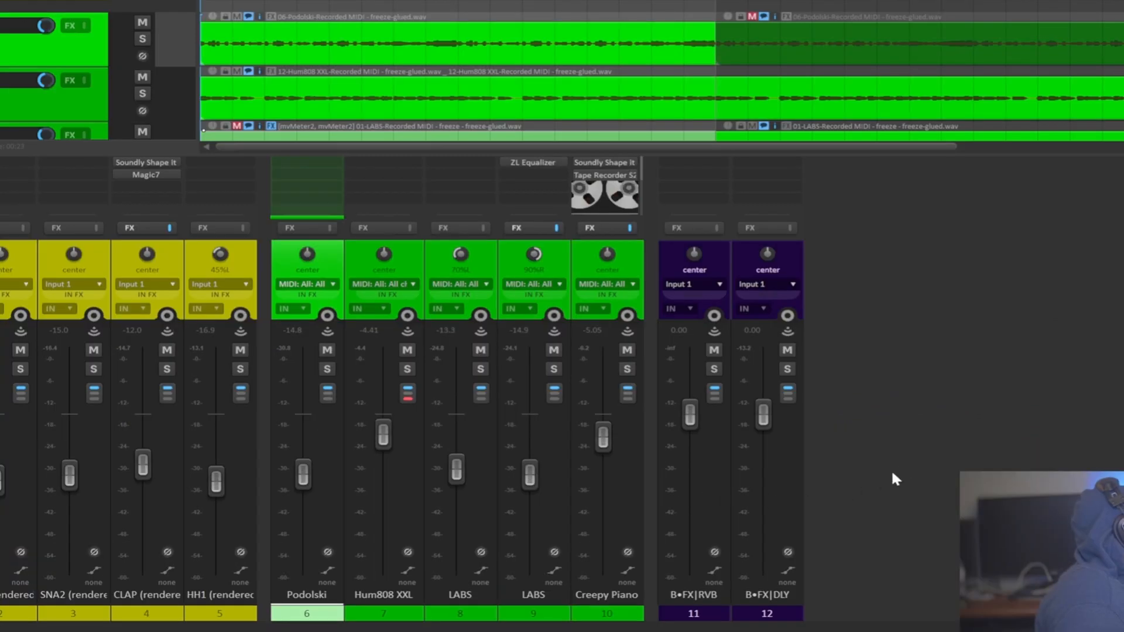
# Add a new track, disarm its recording, place it between HH1 and Podolski, and name it B•DRUMS
pyautogui.doubleClick(931, 423)
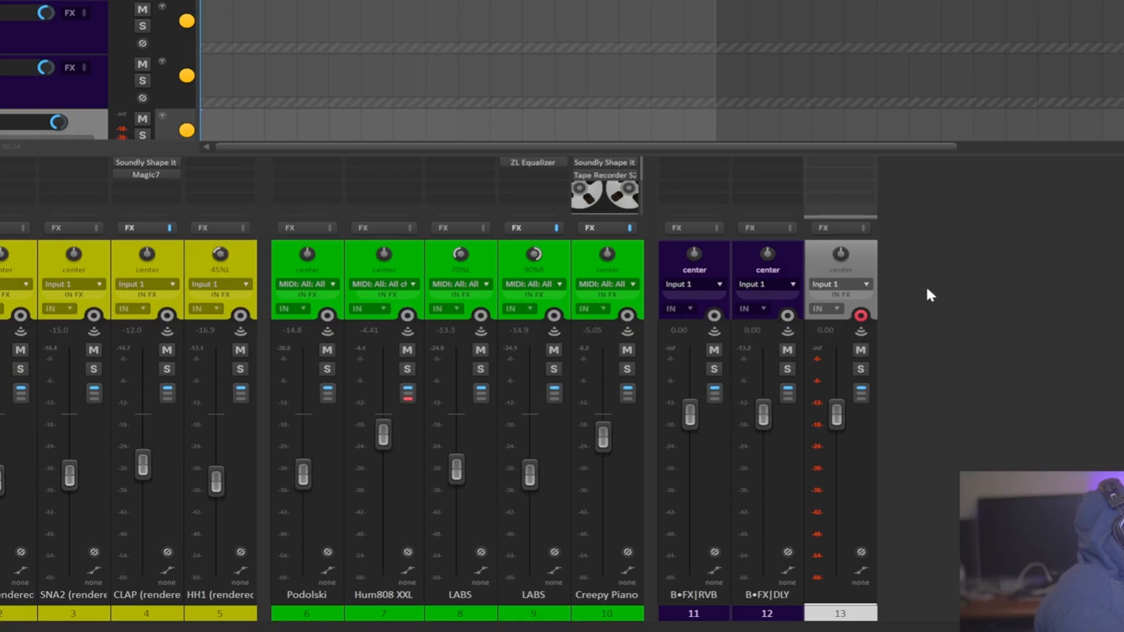
pyautogui.click(860, 314)
pyautogui.moveTo(865, 258); pyautogui.dragTo(261, 253)
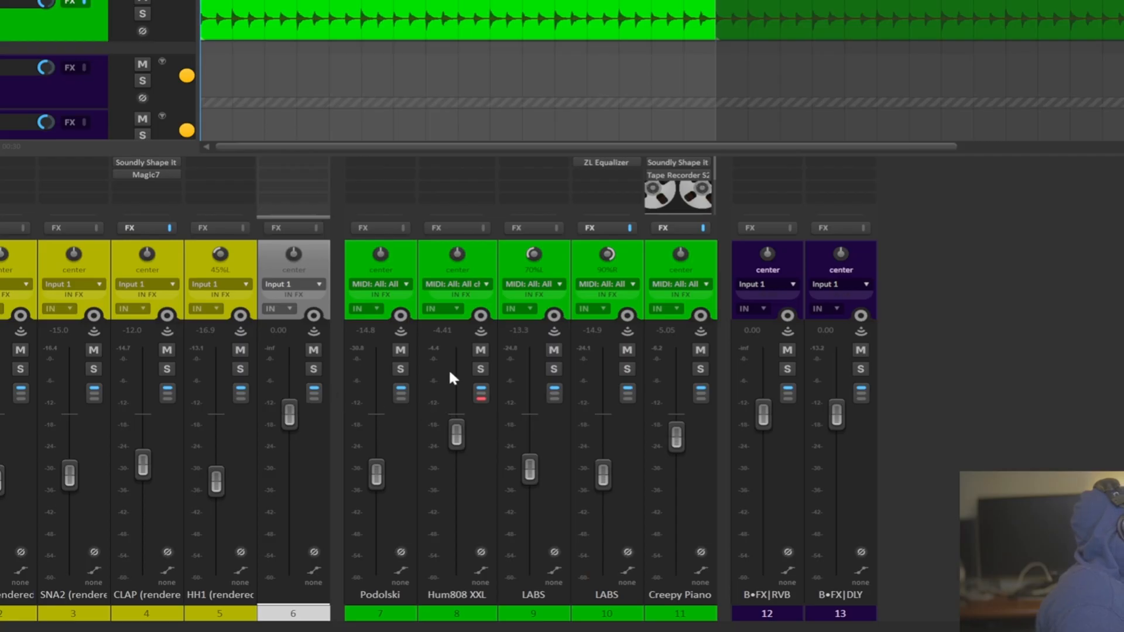
pyautogui.click(275, 251)
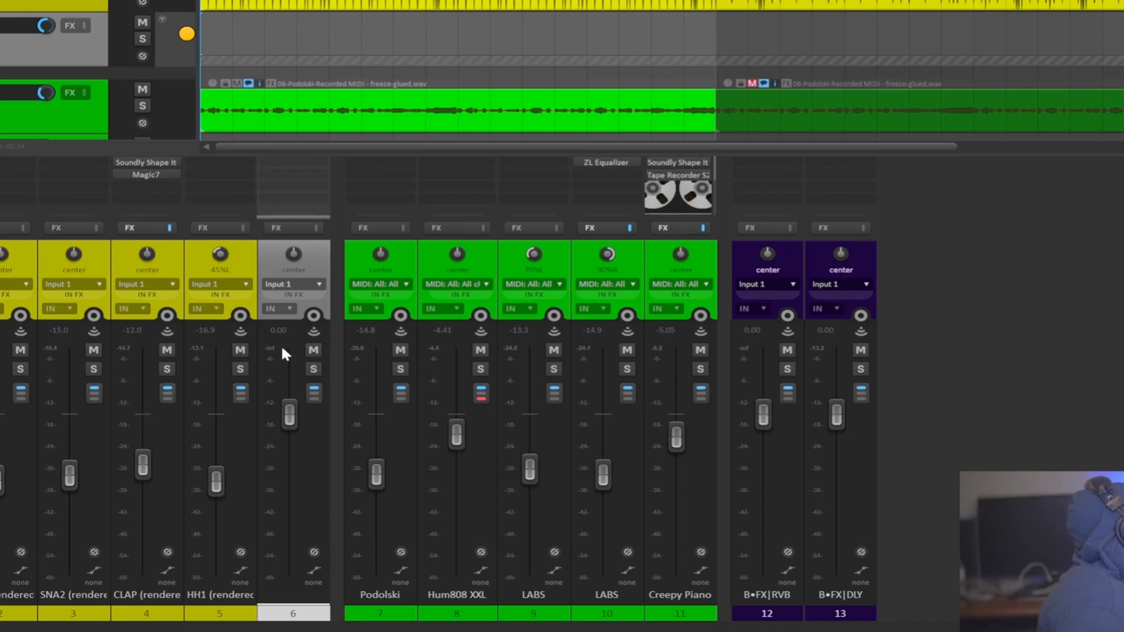
pyautogui.doubleClick(344, 595)
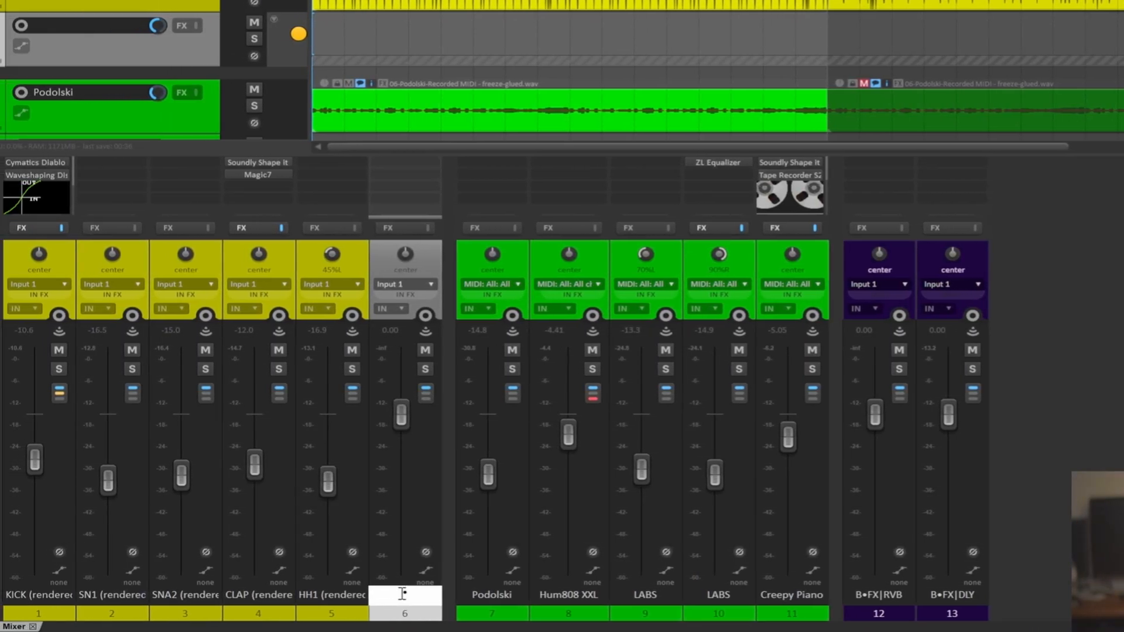
pyautogui.write('B•DRUMS')
pyautogui.press('Return')
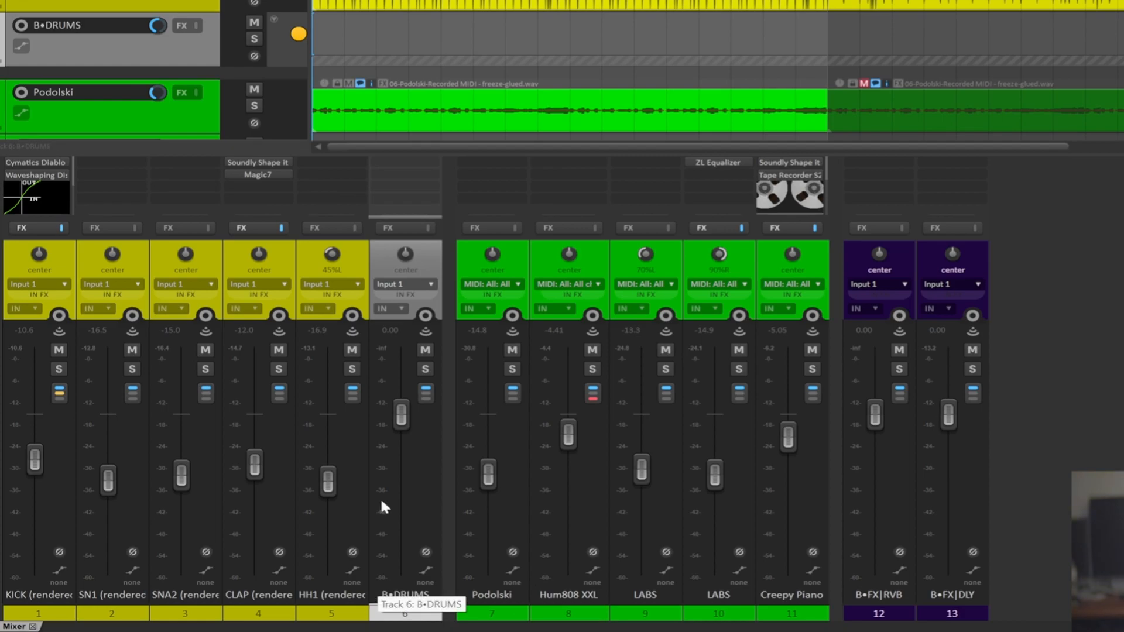
# Select the five drum tracks from KICK to HH1 and create sends from all of them to B•DRUMS
pyautogui.click(356, 461)
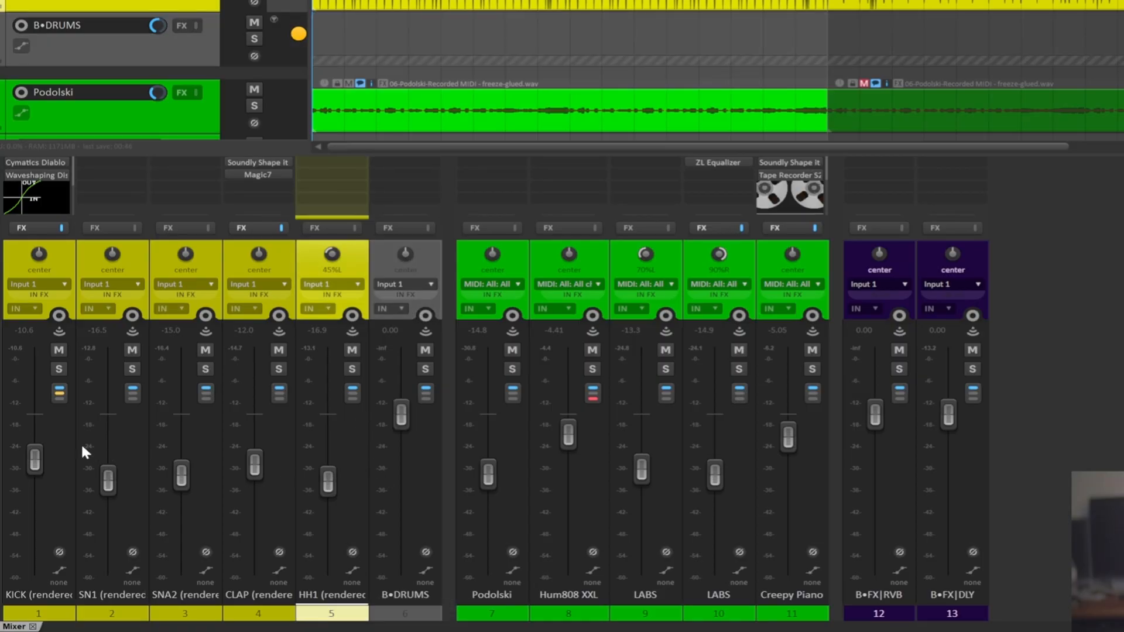
pyautogui.click(49, 431)
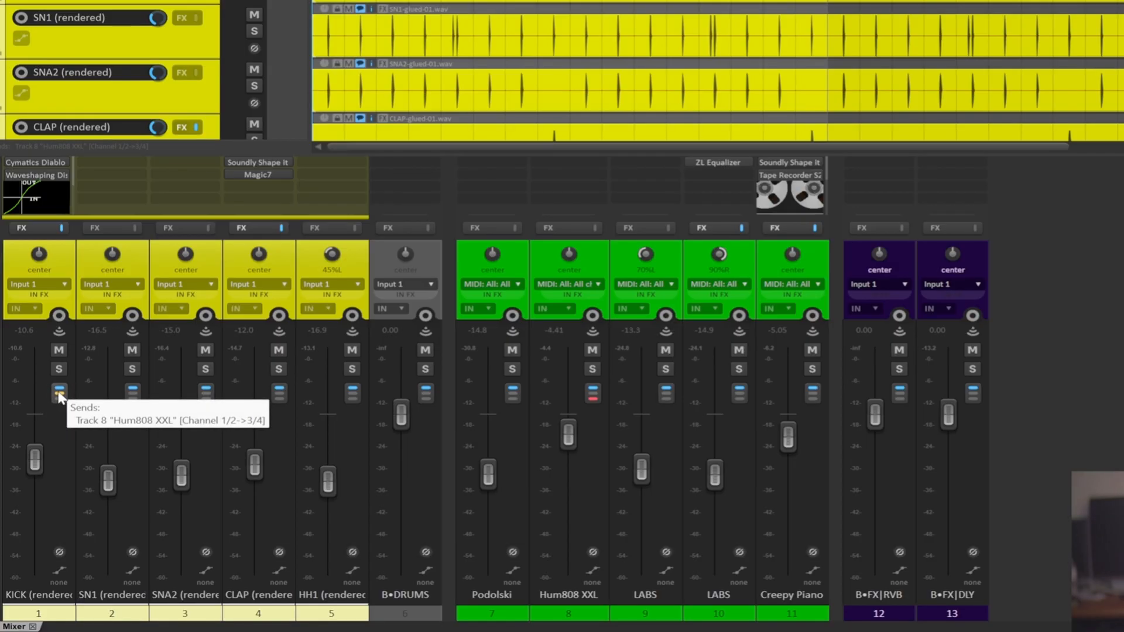
pyautogui.moveTo(59, 395); pyautogui.dragTo(414, 440)
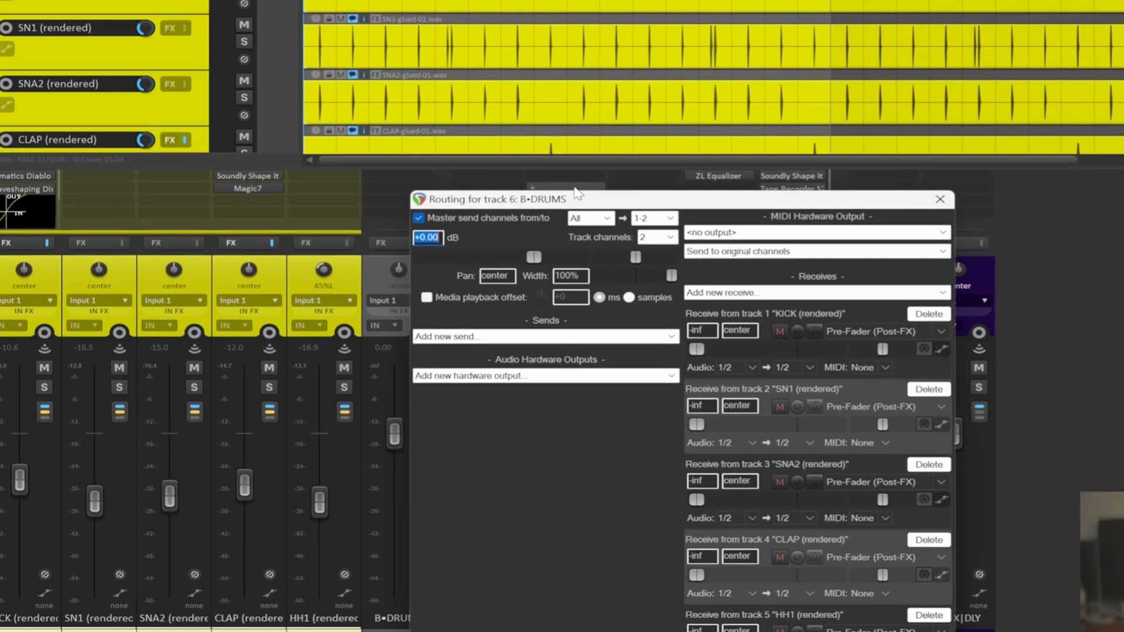
# Review the B•DRUMS receives and turn off the master send on the five selected drum tracks
pyautogui.moveTo(553, 188); pyautogui.dragTo(328, 1)
pyautogui.moveTo(274, 52); pyautogui.dragTo(212, 14)
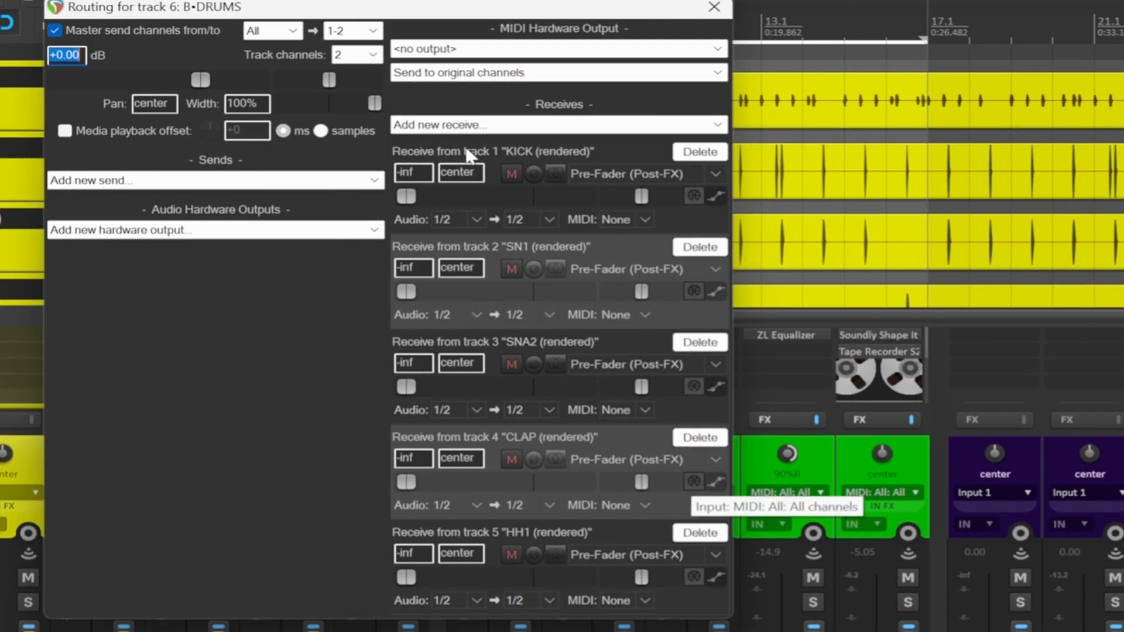
pyautogui.moveTo(442, 4); pyautogui.dragTo(767, 181)
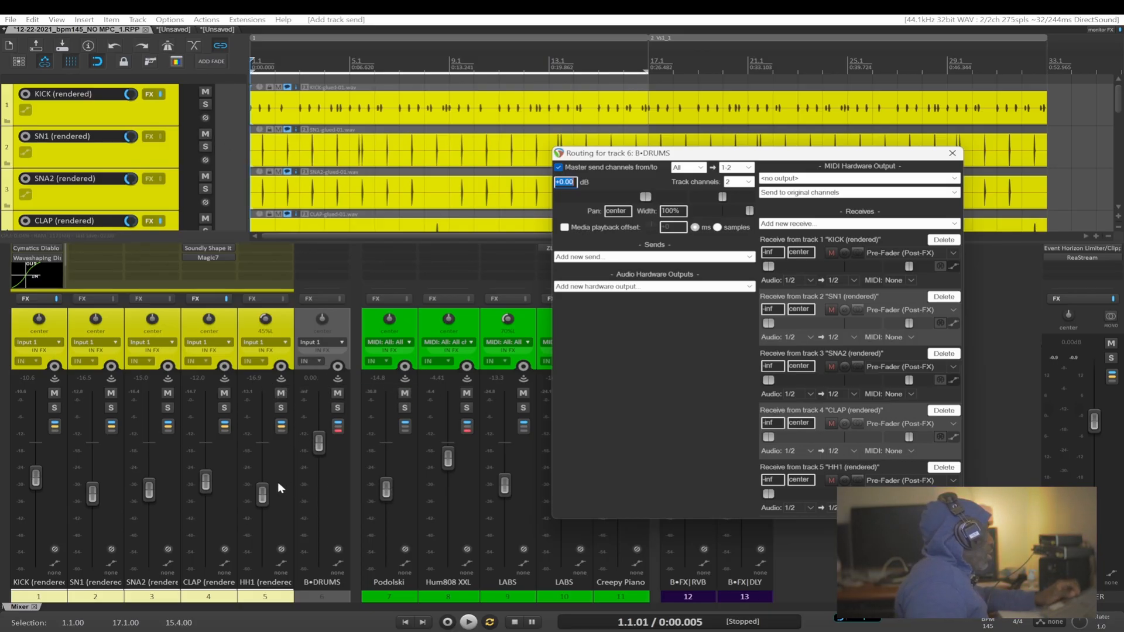
pyautogui.click(55, 429)
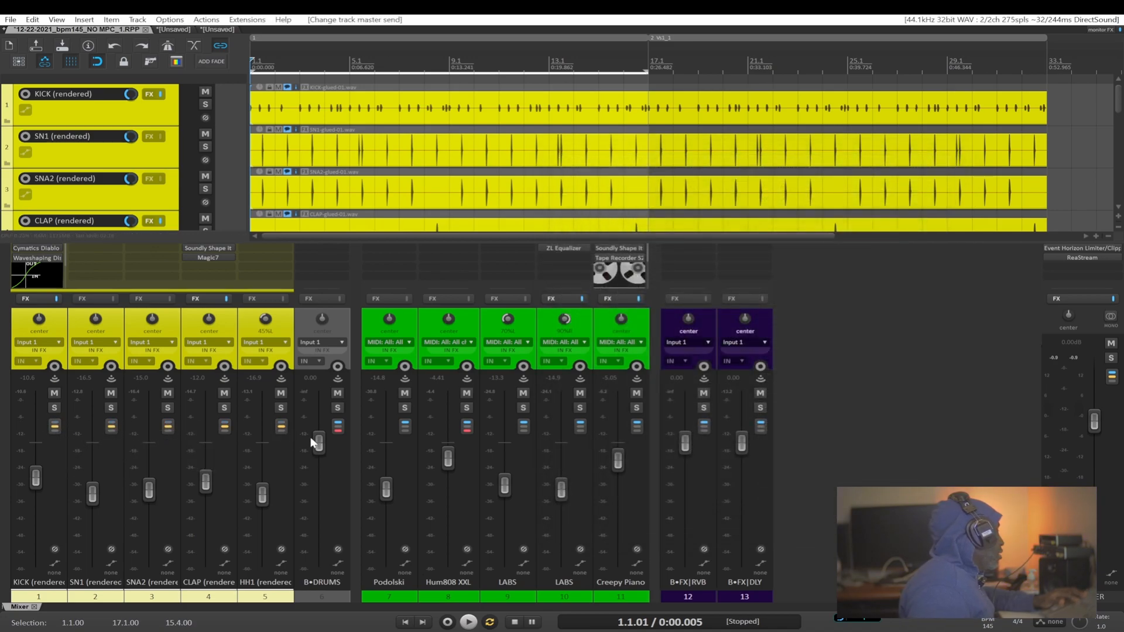
# Start playback and set the B•DRUMS receive levels for KICK to -1.74, SN1 to -9.25 and SNA2 to -9.97 dB
pyautogui.click(337, 495)
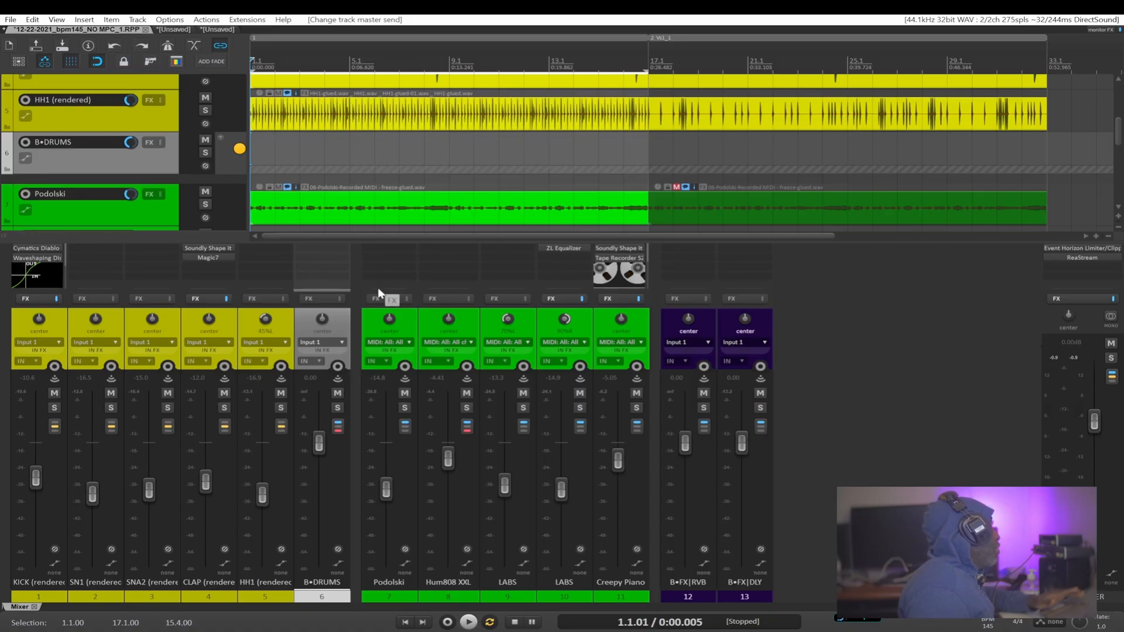
pyautogui.press('space')
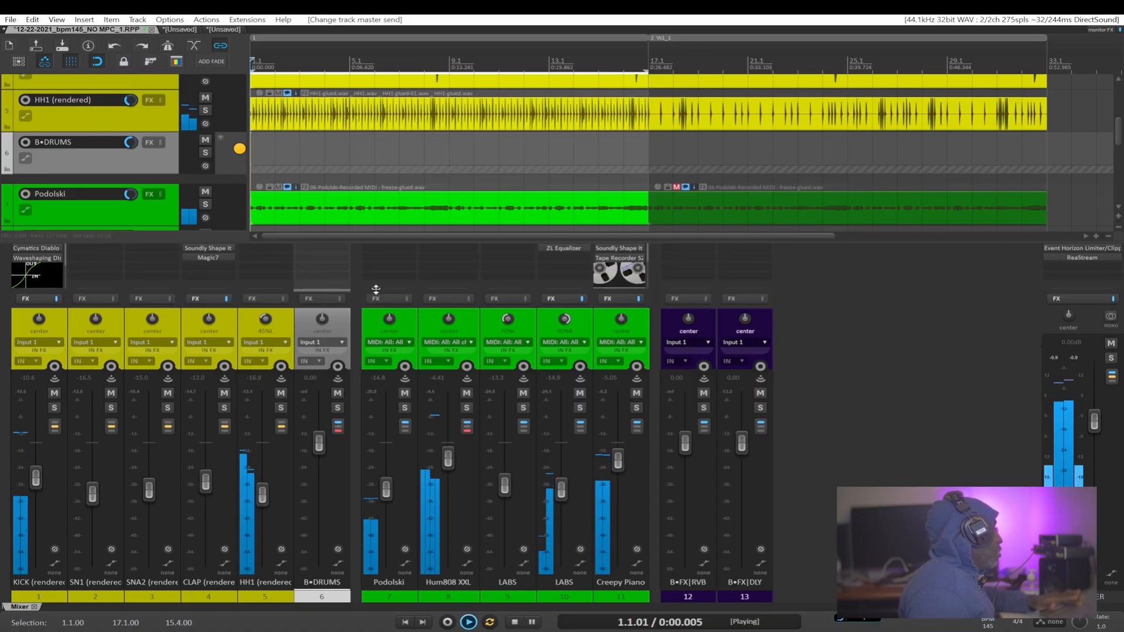
pyautogui.click(334, 424)
pyautogui.moveTo(488, 269); pyautogui.dragTo(414, 92)
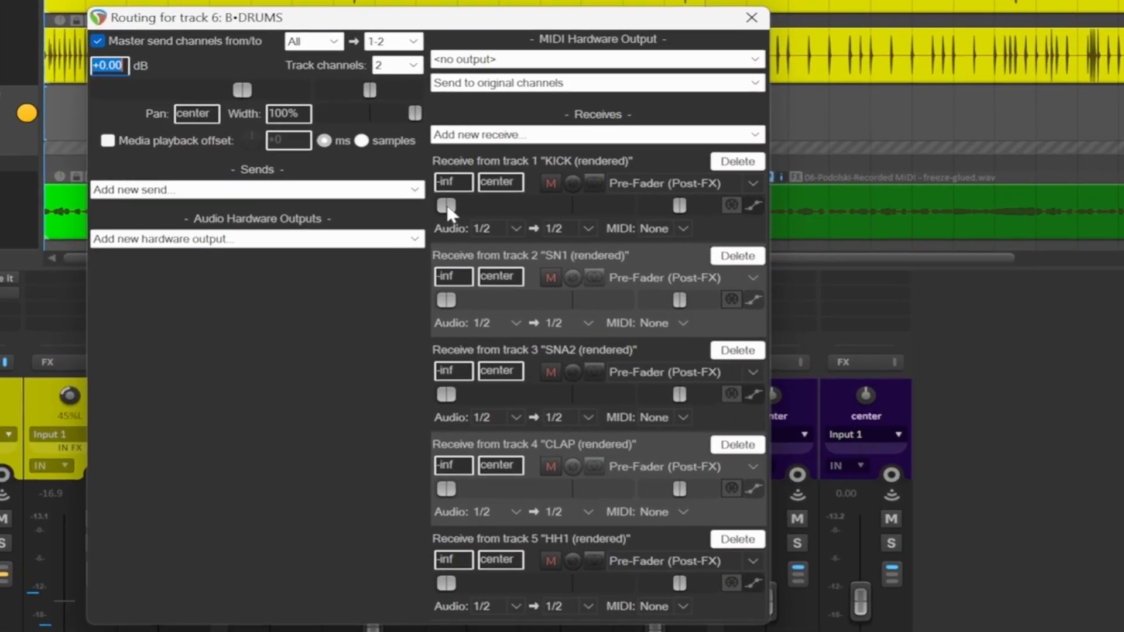
pyautogui.moveTo(445, 212); pyautogui.dragTo(566, 206)
pyautogui.moveTo(445, 300); pyautogui.dragTo(557, 299)
pyautogui.moveTo(446, 394); pyautogui.dragTo(543, 404)
pyautogui.moveTo(561, 303); pyautogui.dragTo(551, 303)
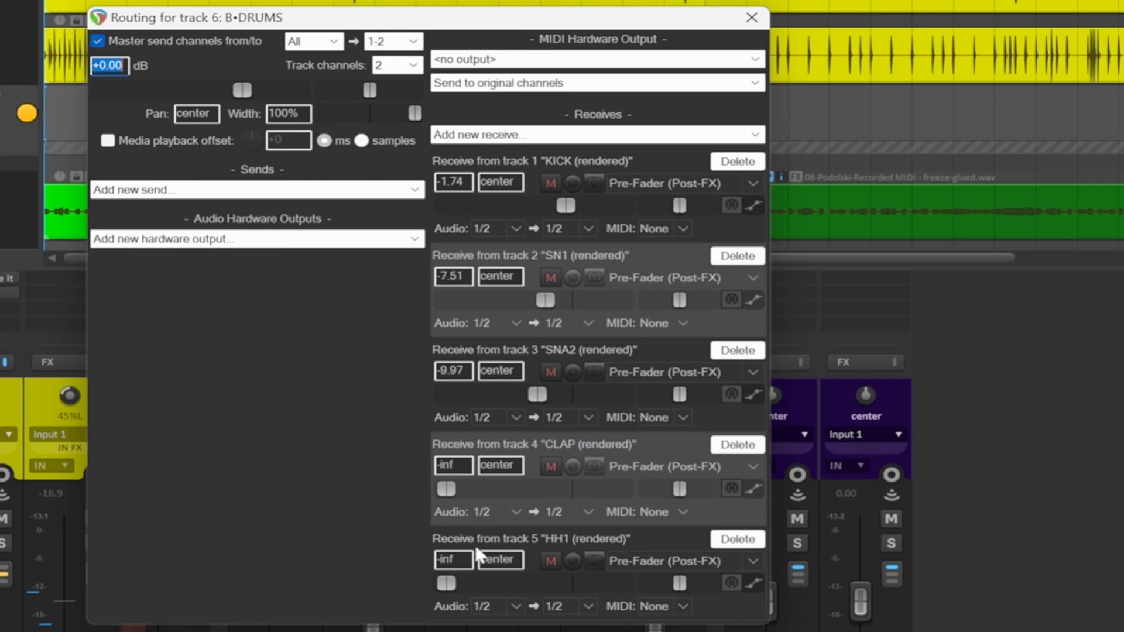
pyautogui.moveTo(541, 300); pyautogui.dragTo(535, 300)
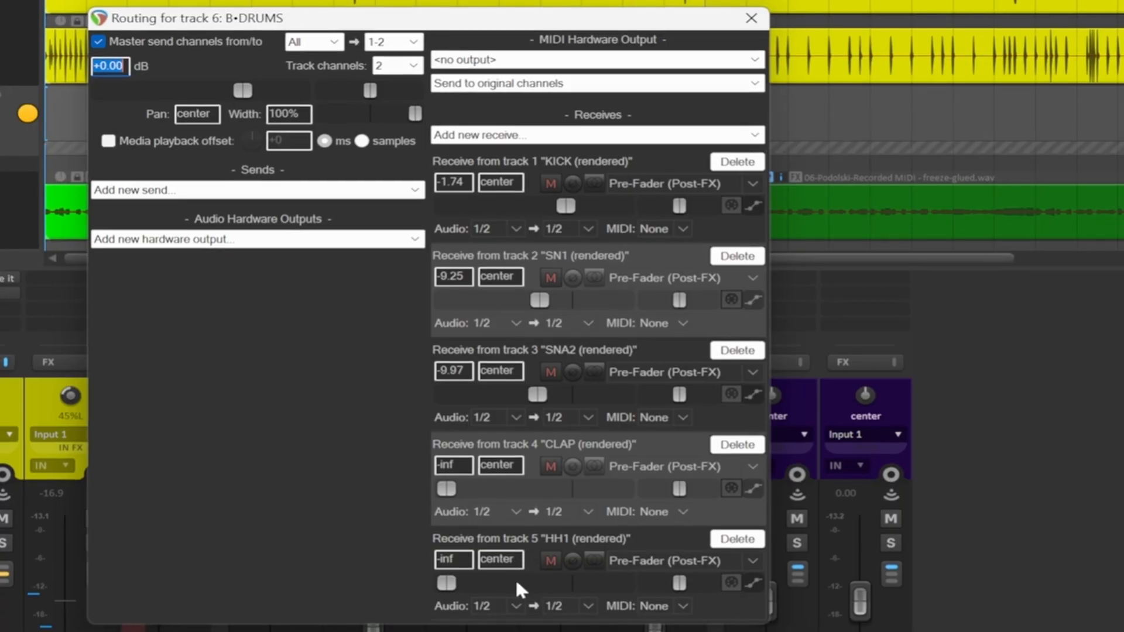
# Set the B•DRUMS receive levels for HH1 to -16.88, KICK to -4.47 and CLAP to -6.67 dB, and stop playback
pyautogui.moveTo(446, 583); pyautogui.dragTo(527, 575)
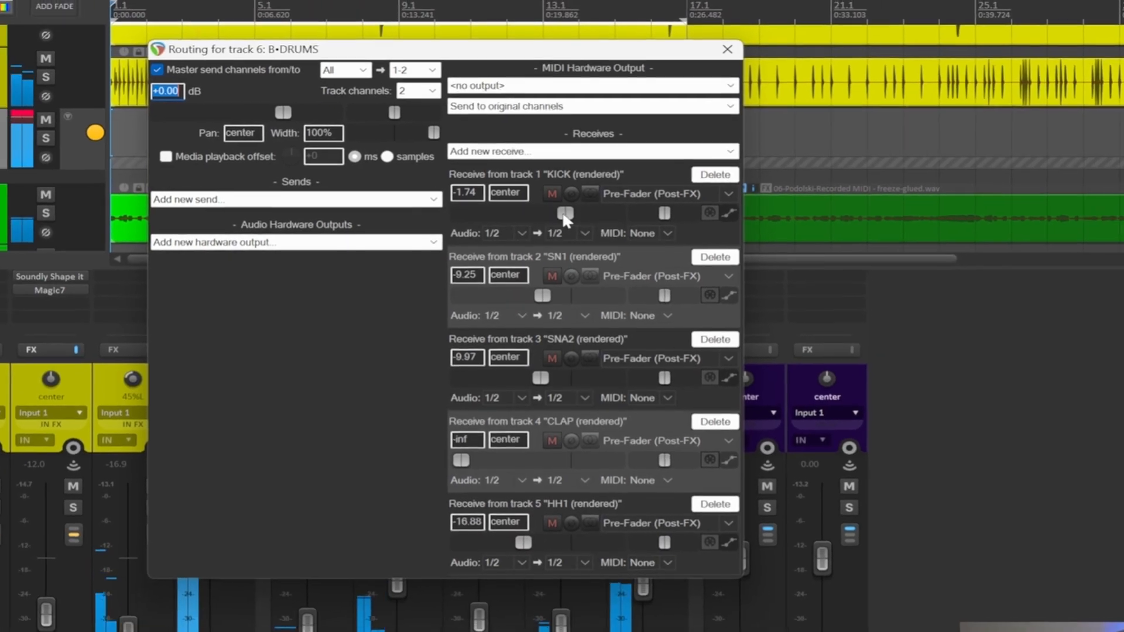
pyautogui.moveTo(565, 216); pyautogui.dragTo(557, 218)
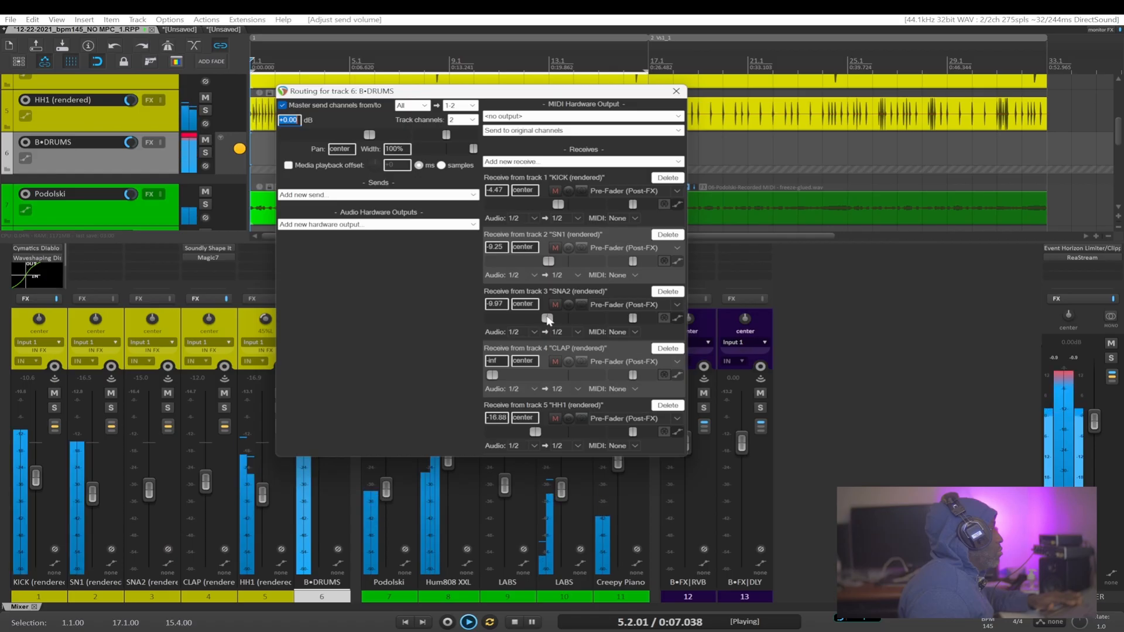
pyautogui.moveTo(493, 375); pyautogui.dragTo(559, 374)
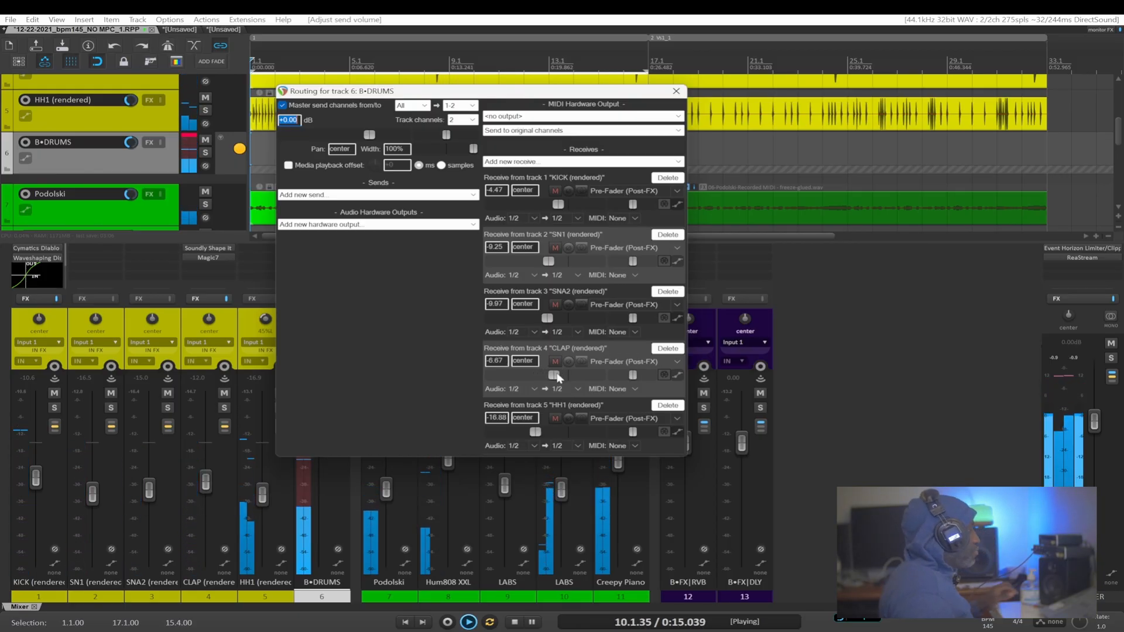
pyautogui.press('space')
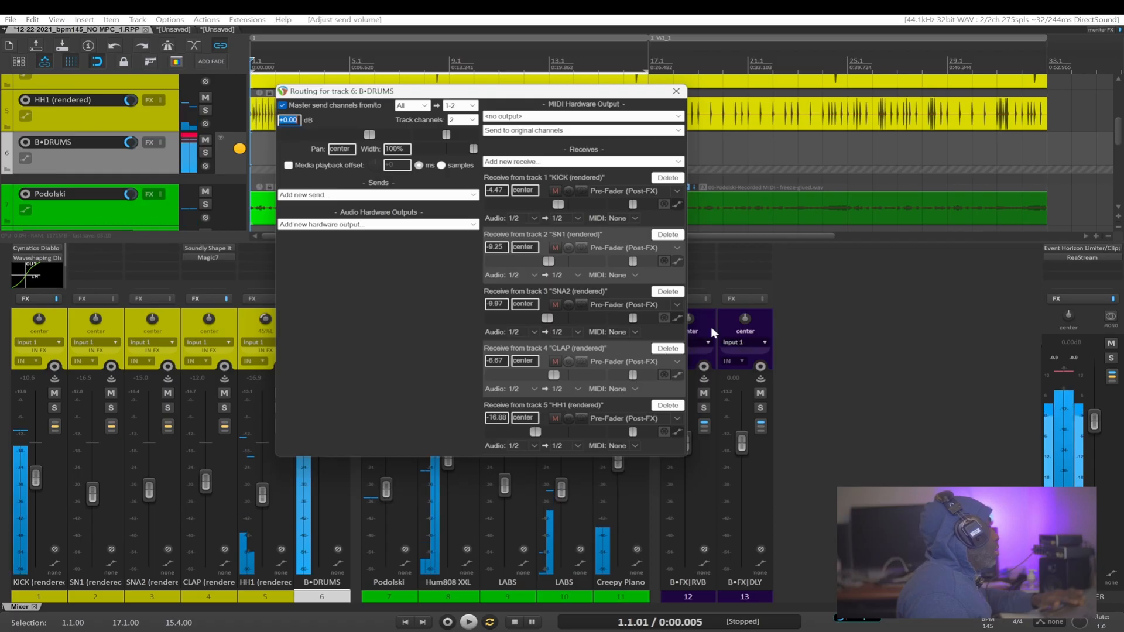
# Hide the mixer and briefly play the project to check the B•DRUMS meter in the track list
pyautogui.hotkey('ctrl', 'm')
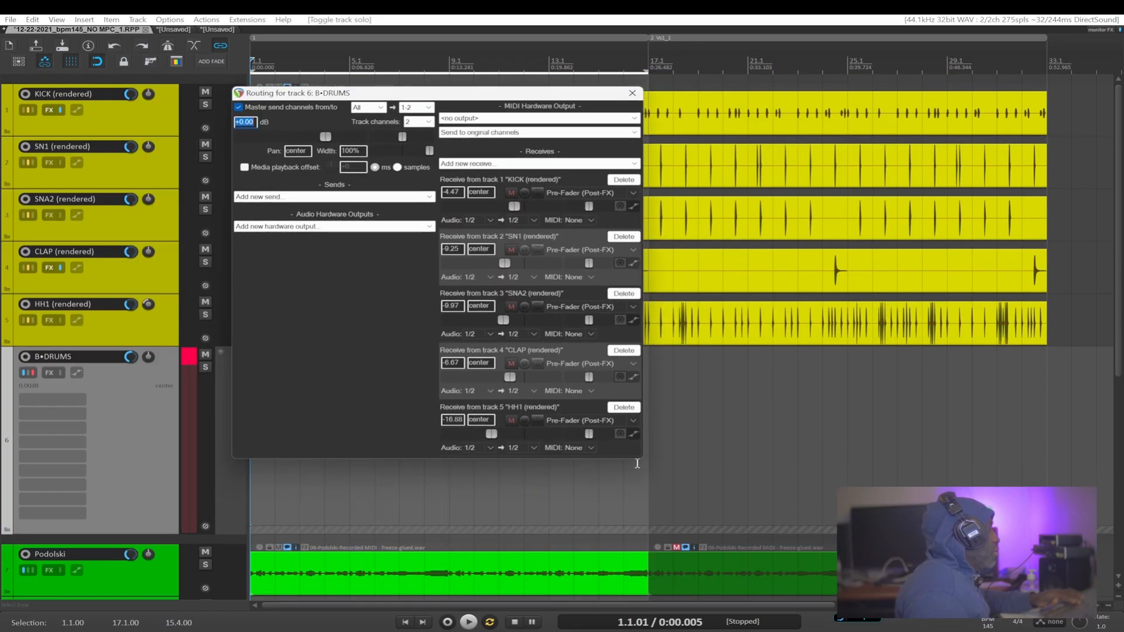
pyautogui.press('space')
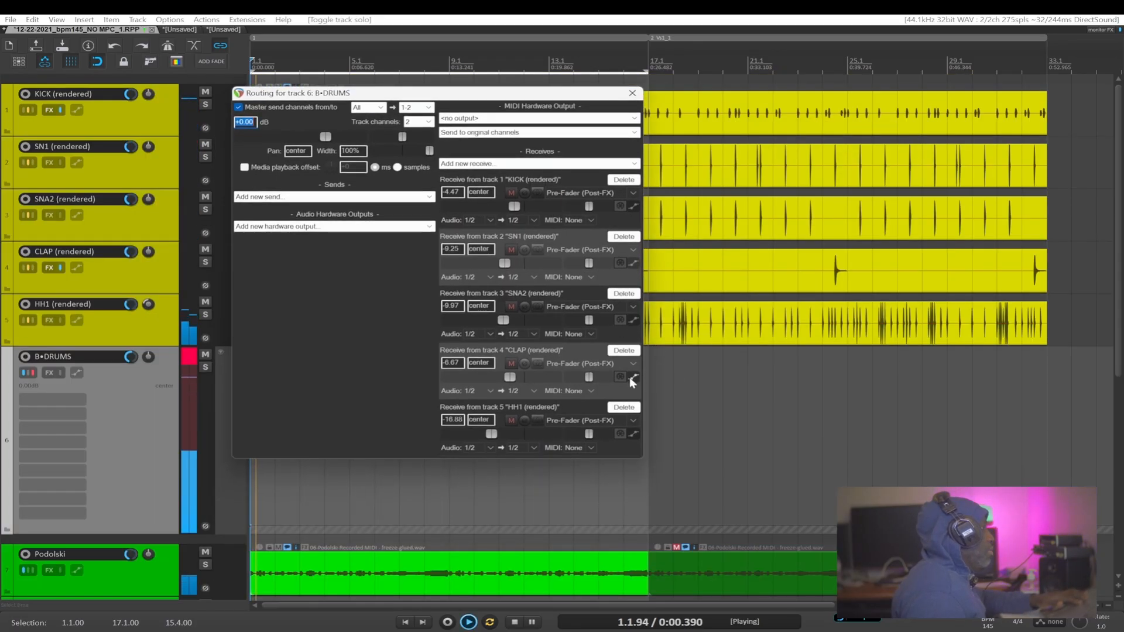
pyautogui.press('space')
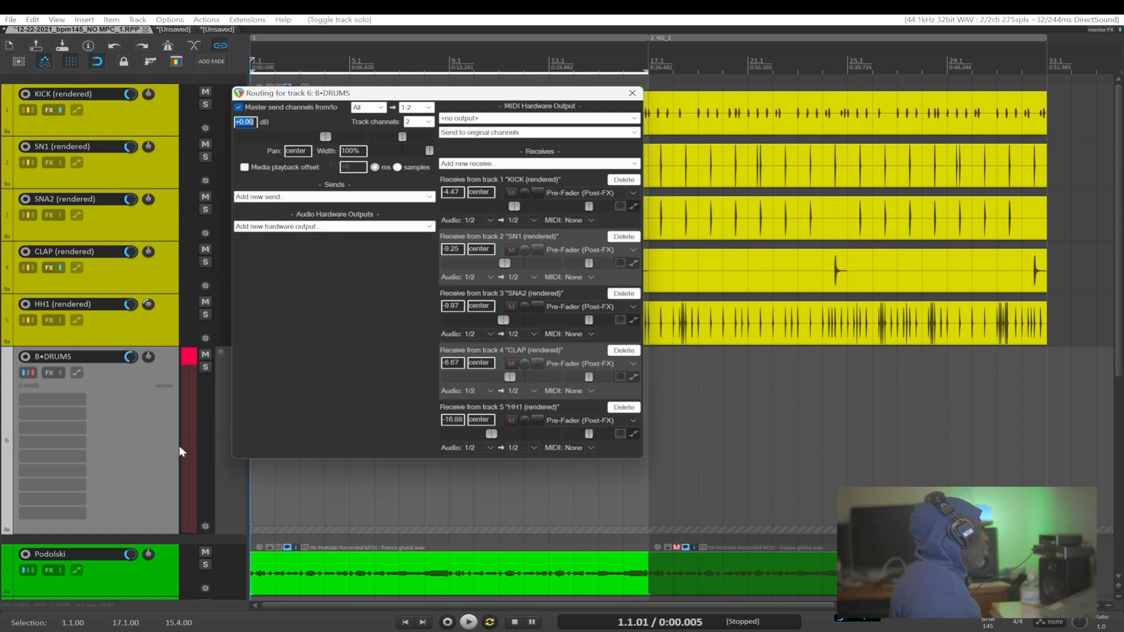
# Reopen the B•DRUMS routing and send the SN1 receive to new channels 3/4
pyautogui.click(114, 420)
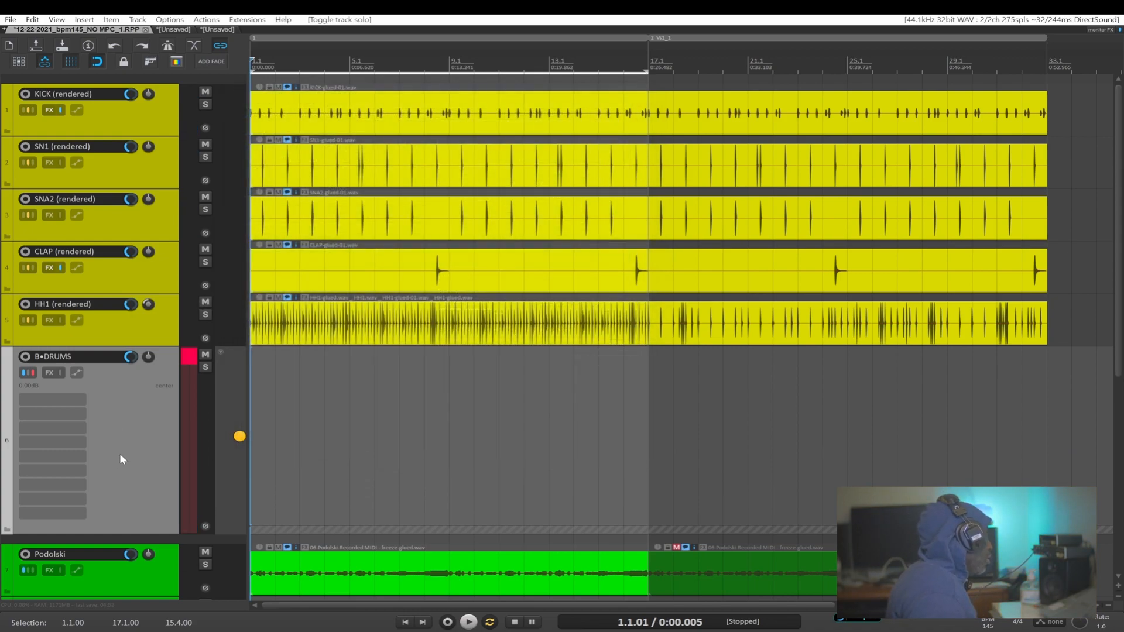
pyautogui.click(26, 373)
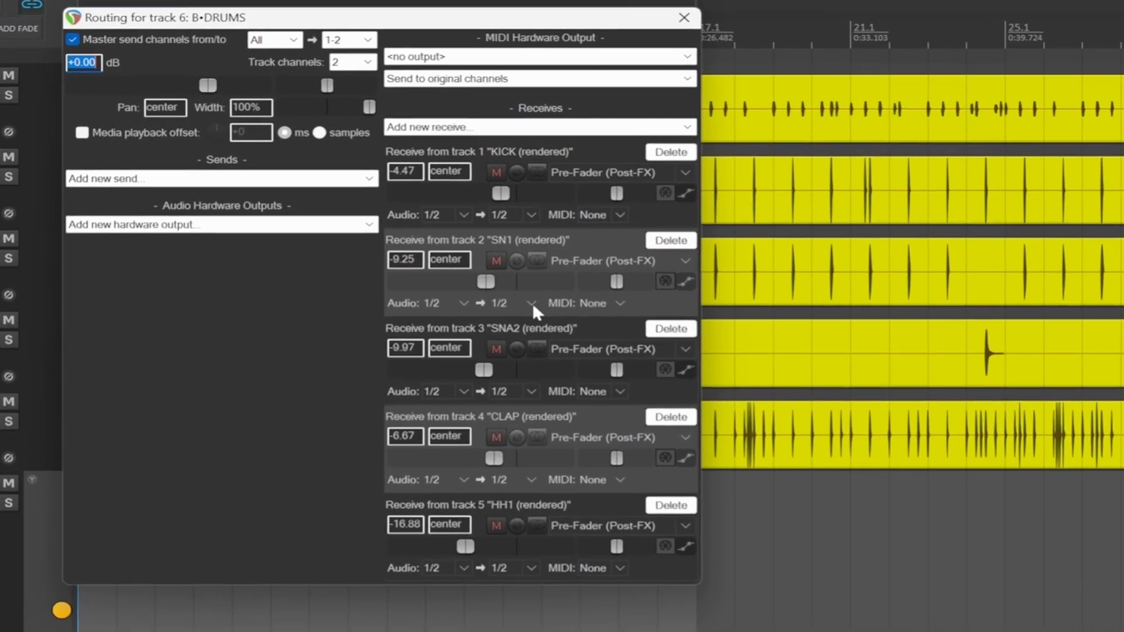
pyautogui.click(536, 238)
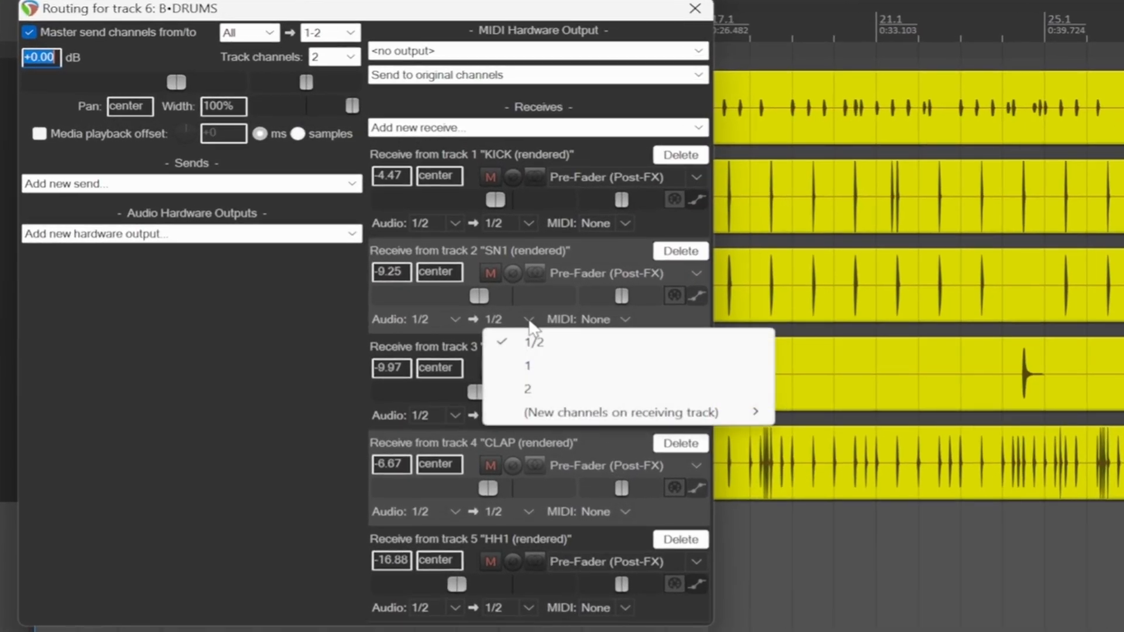
pyautogui.moveTo(535, 413)
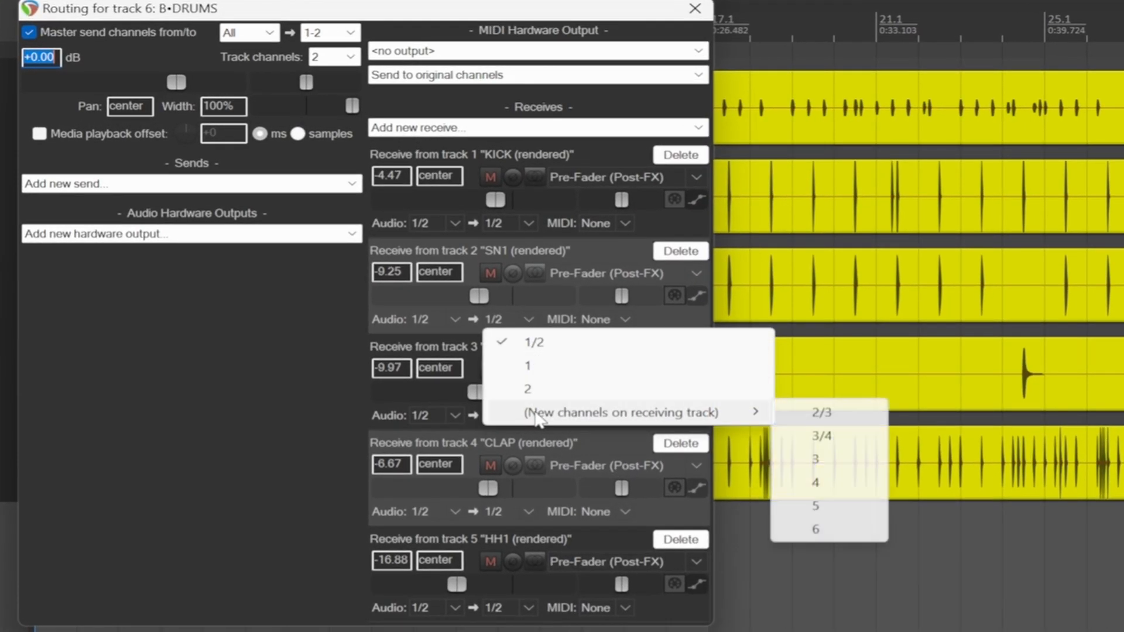
pyautogui.click(842, 442)
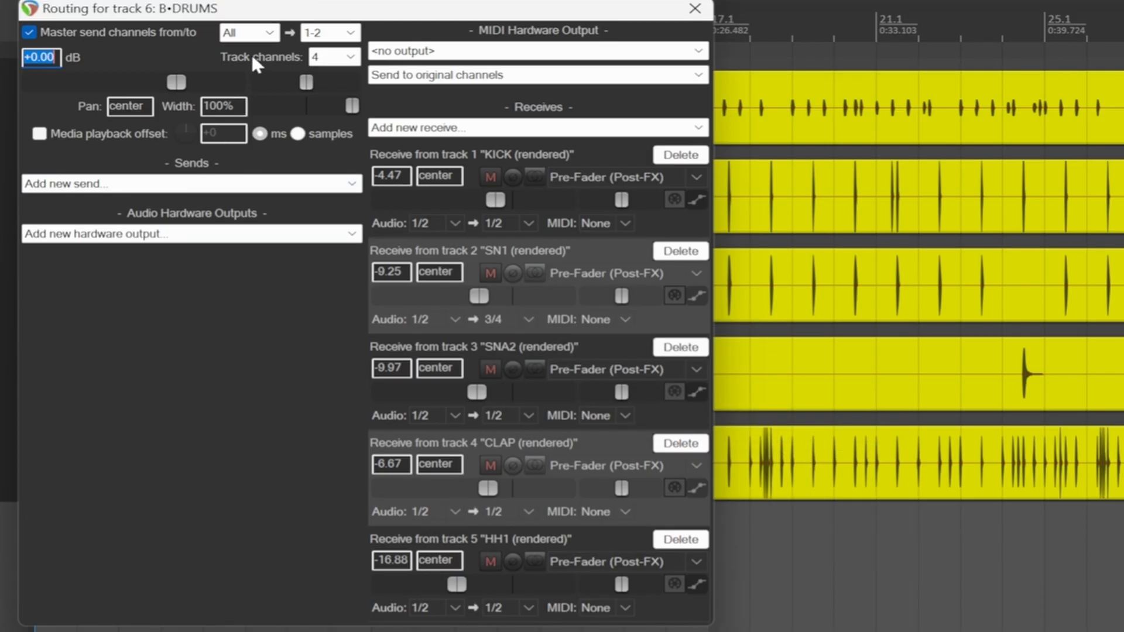
# Set B•DRUMS to 10 track channels and route the SNA2 receive to channels 5/6
pyautogui.click(331, 57)
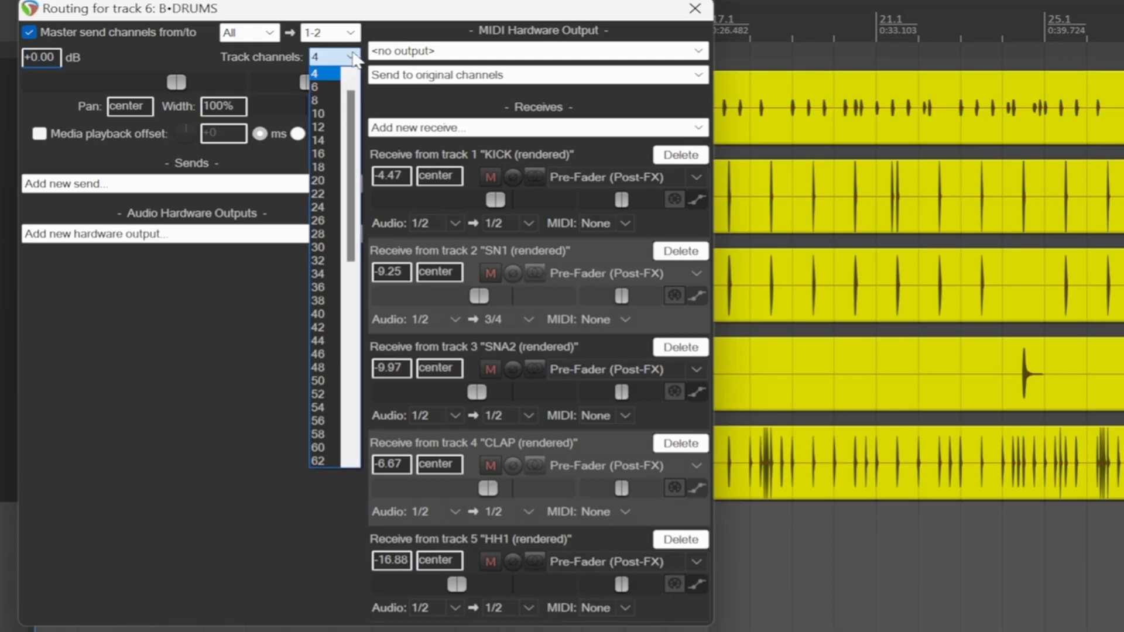
pyautogui.click(323, 114)
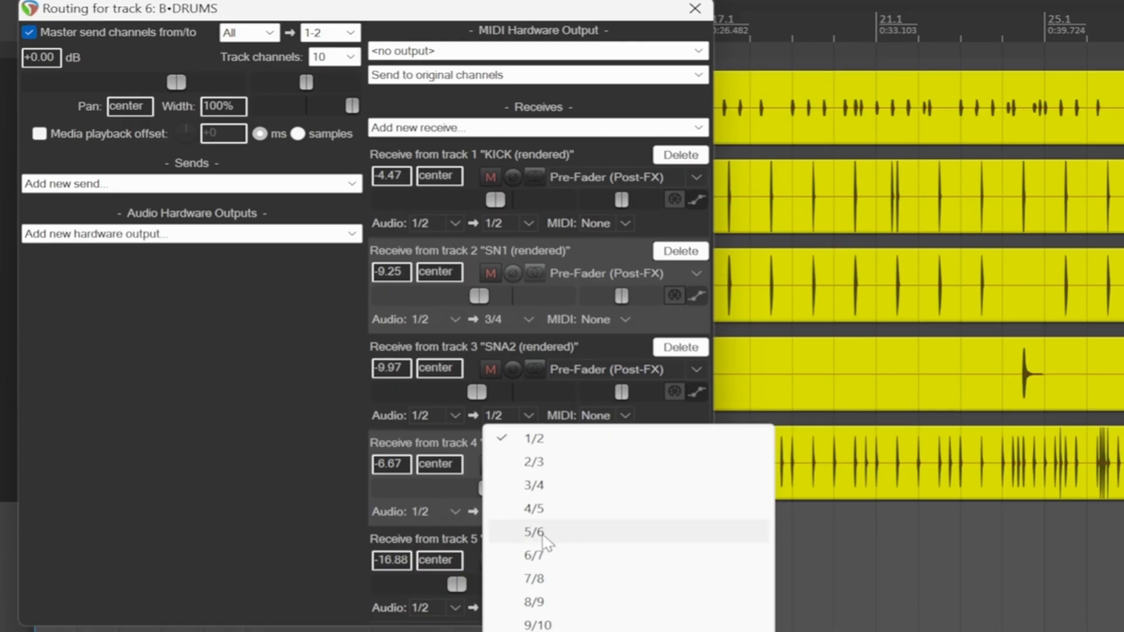
pyautogui.click(534, 532)
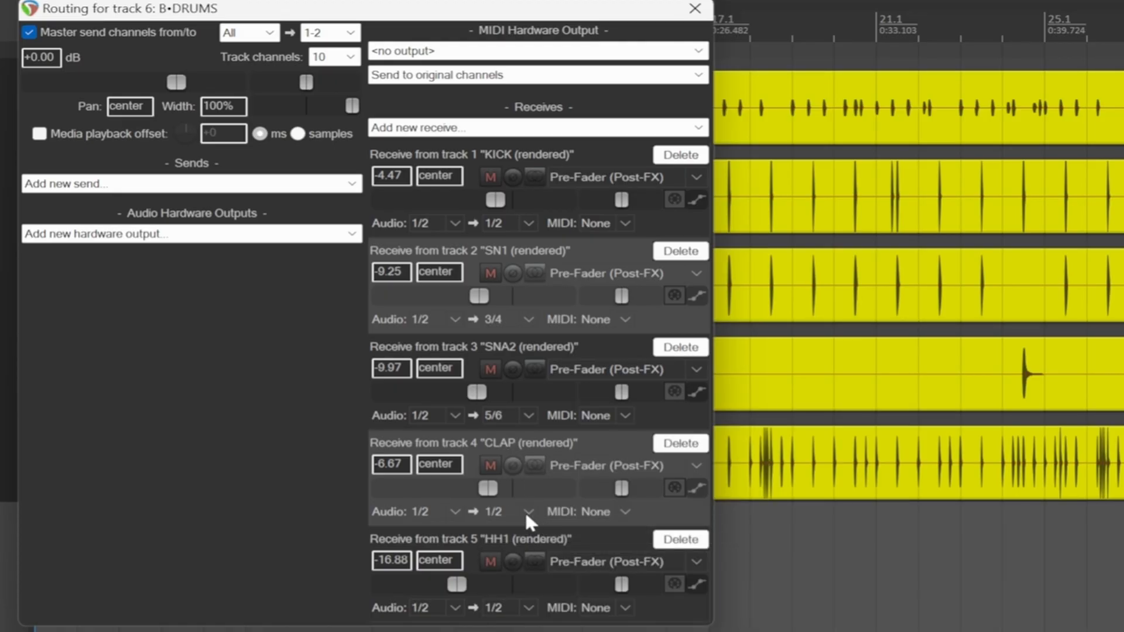
# Route the CLAP receive to channels 7/8 and the HH1 receive to channels 9/10 of B•DRUMS
pyautogui.click(527, 514)
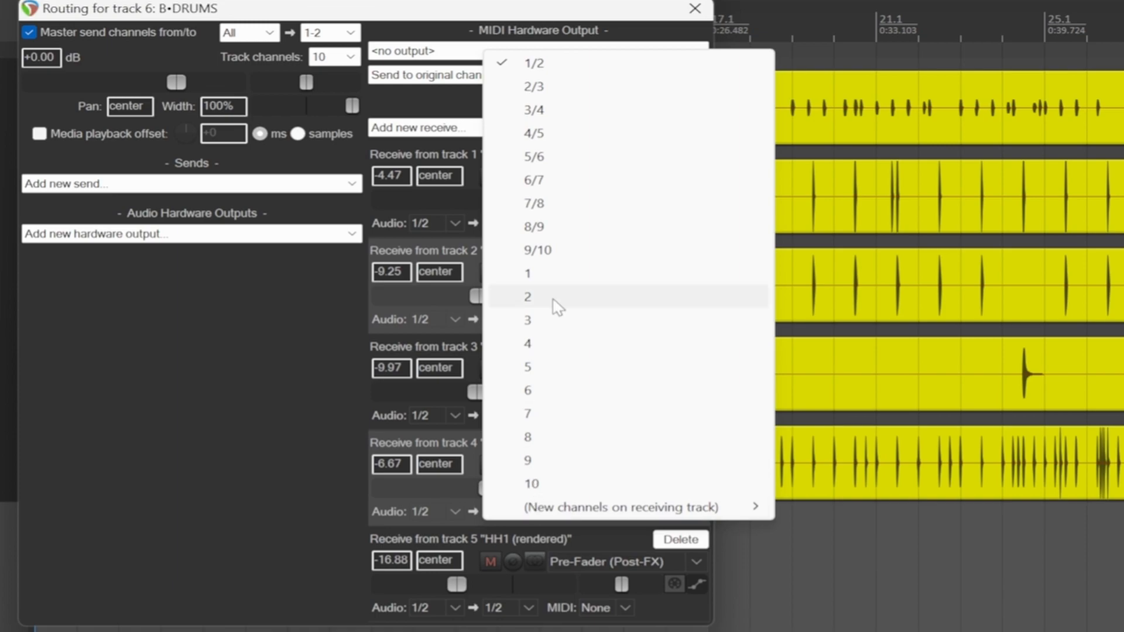
pyautogui.click(534, 204)
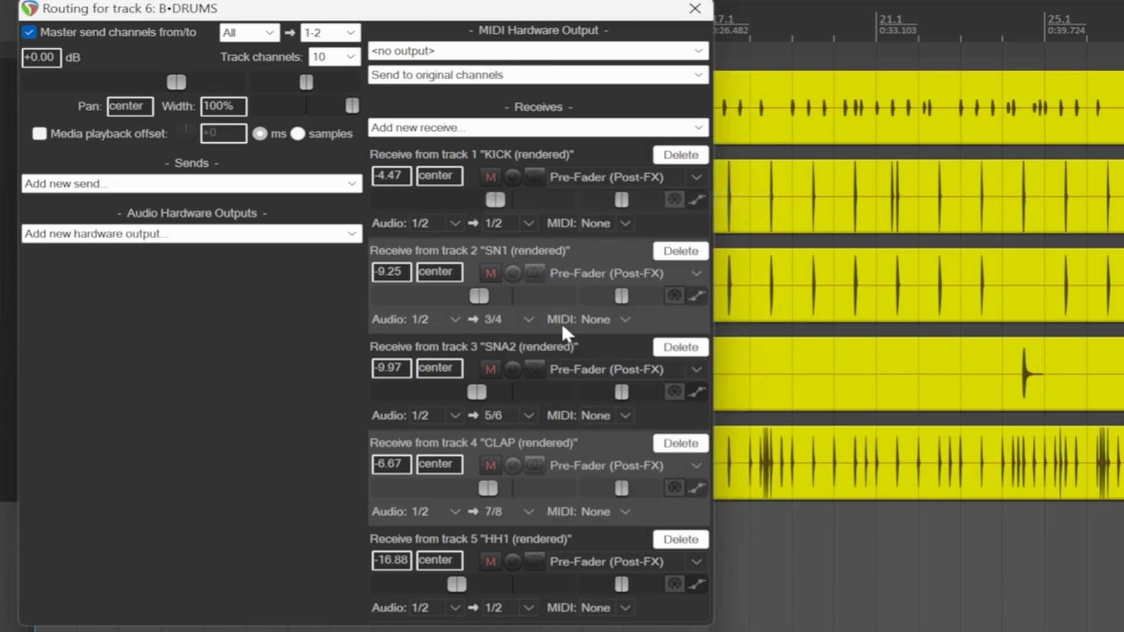
pyautogui.click(527, 609)
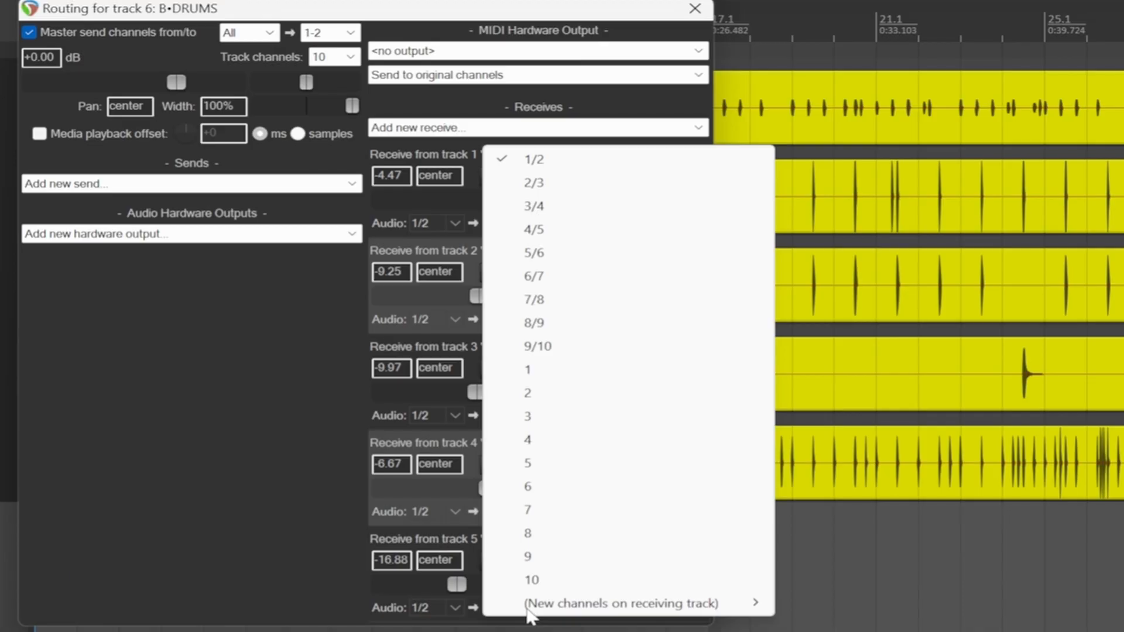
pyautogui.click(546, 350)
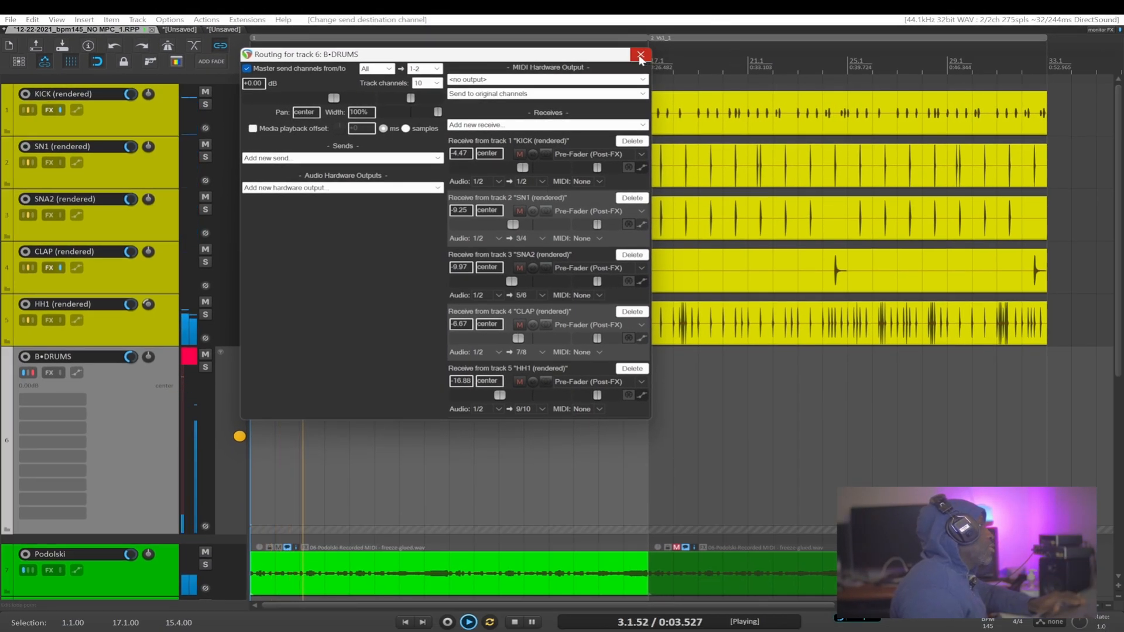
# Check the B•DRUMS multichannel meters and receive routing during playback, and stop the playback
pyautogui.click(140, 413)
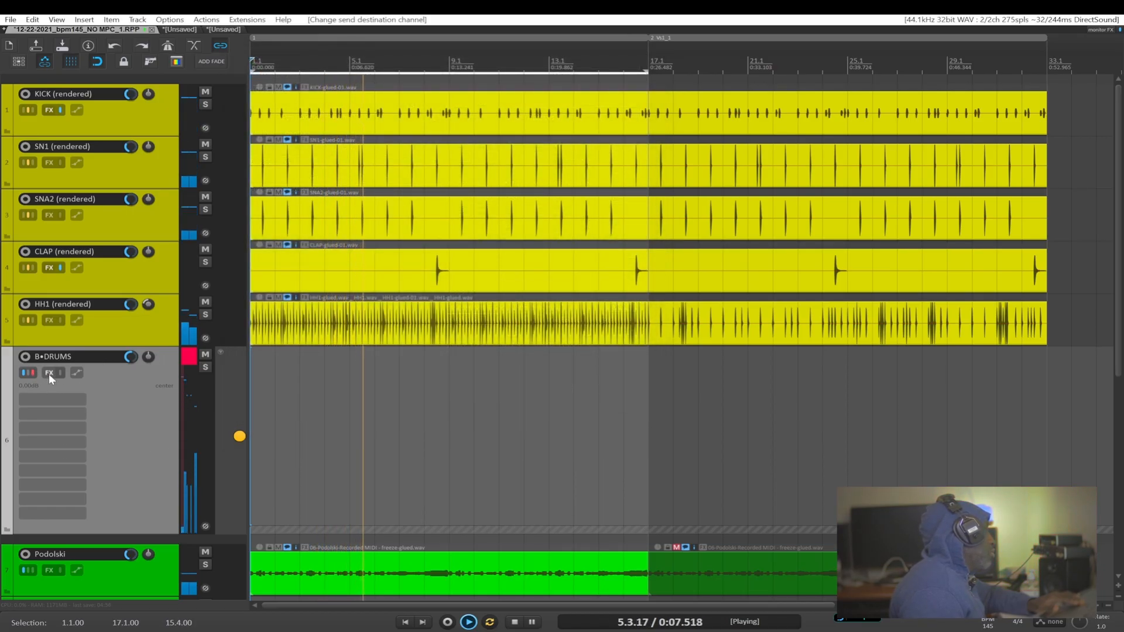
pyautogui.click(29, 373)
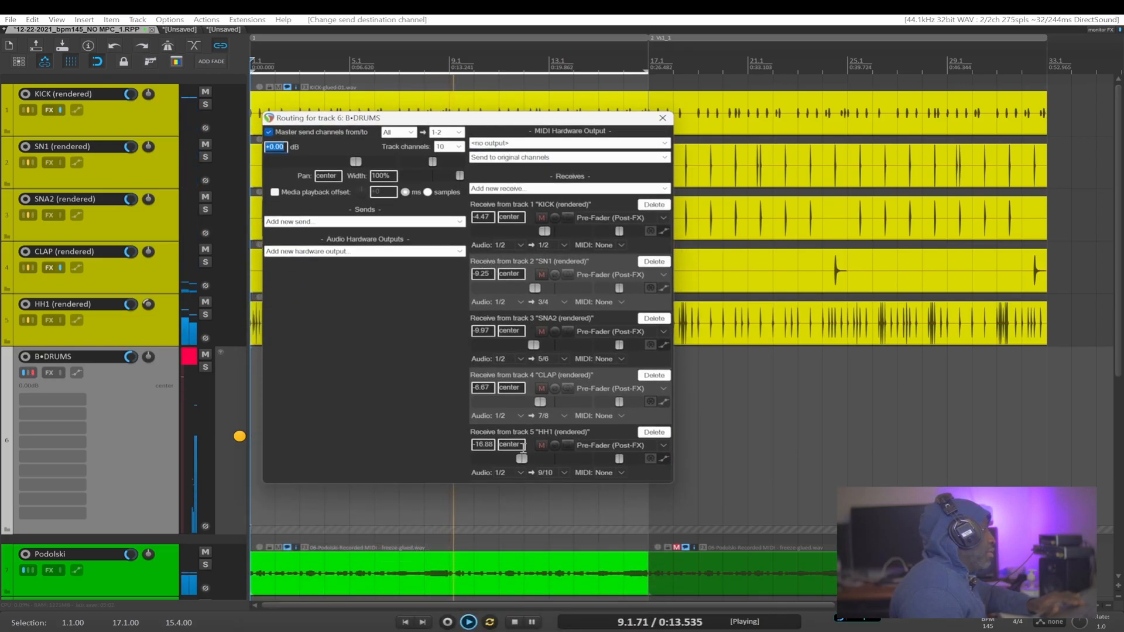
pyautogui.click(662, 119)
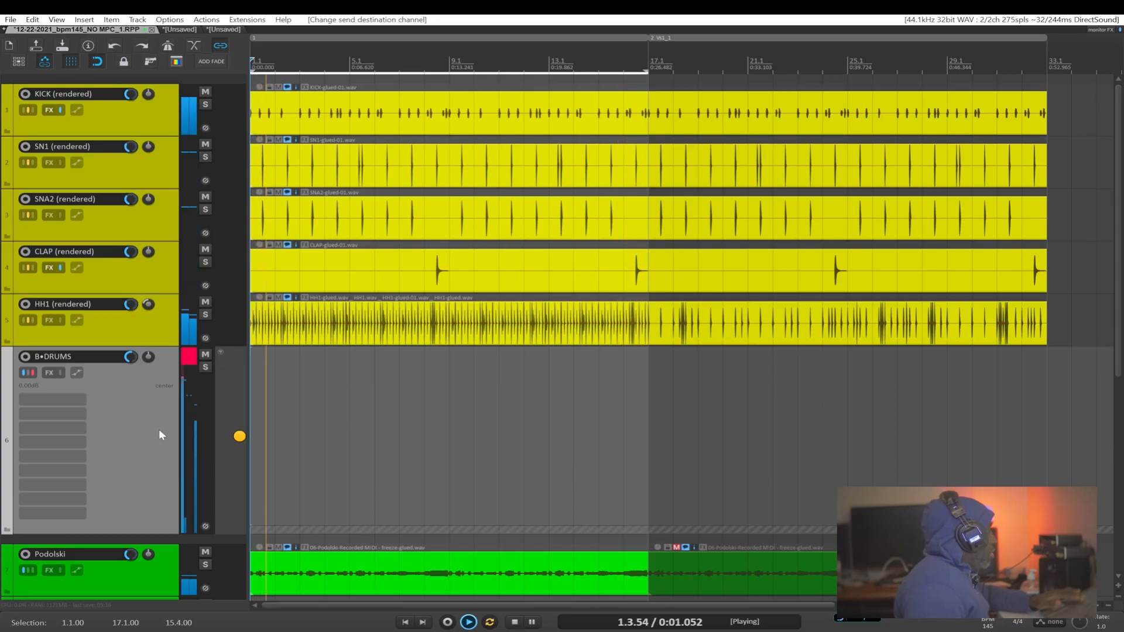
pyautogui.press('space')
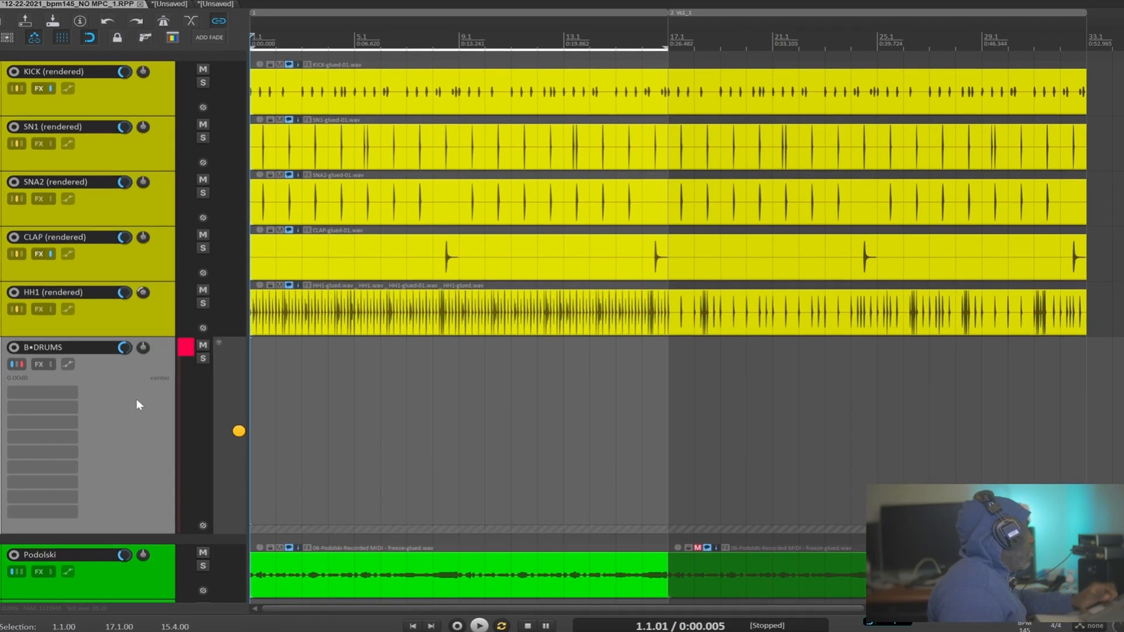
# Render the B•DRUMS track to a multichannel stem track, muting the original
pyautogui.rightClick(139, 402)
pyautogui.click(119, 417)
pyautogui.rightClick(94, 347)
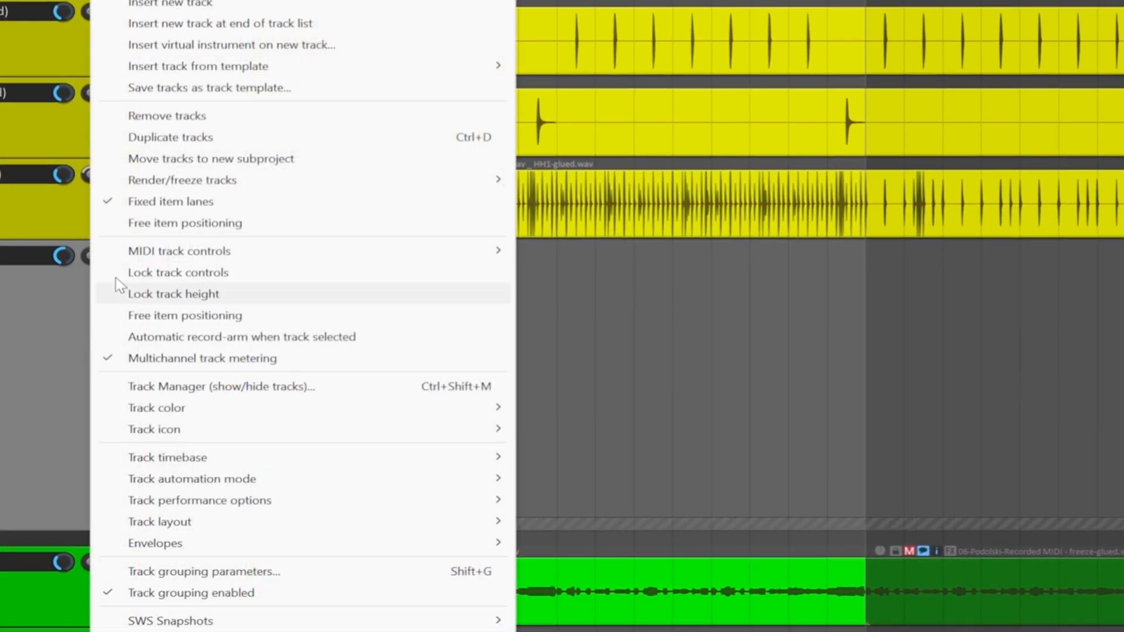
pyautogui.moveTo(197, 182)
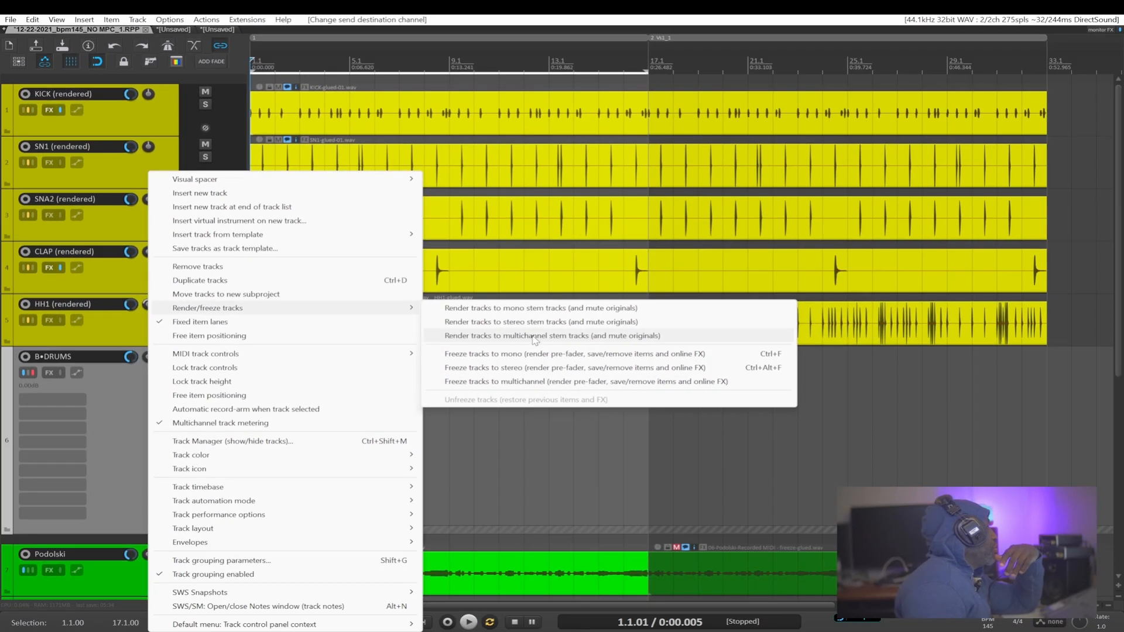
pyautogui.click(534, 338)
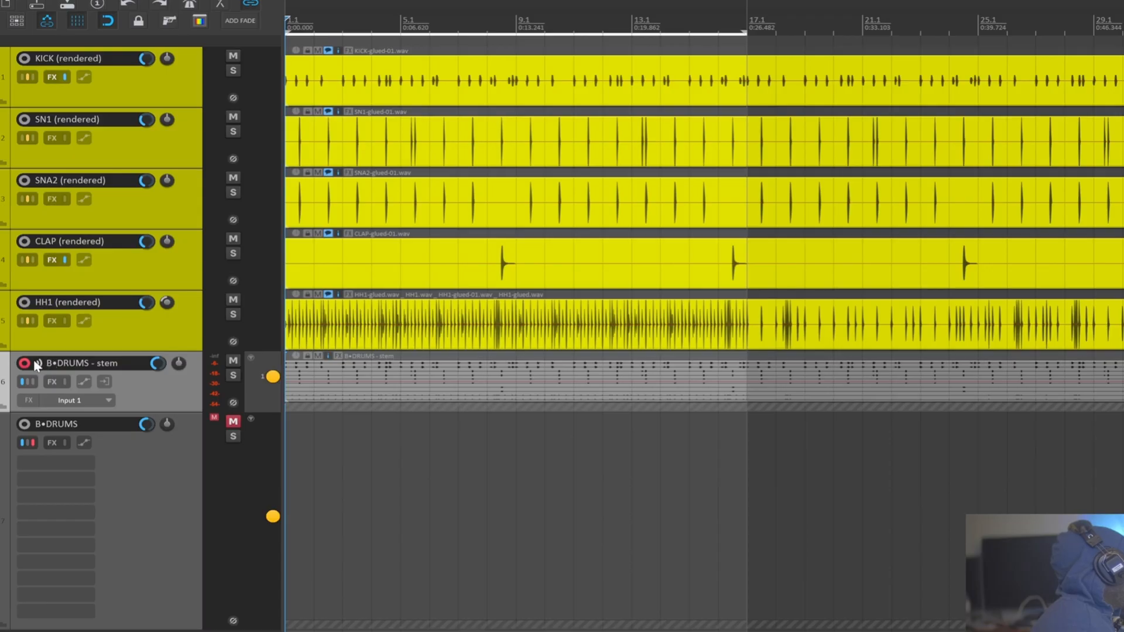
# Disarm the B•DRUMS - stem track, make it taller, and play it soloed
pyautogui.click(24, 363)
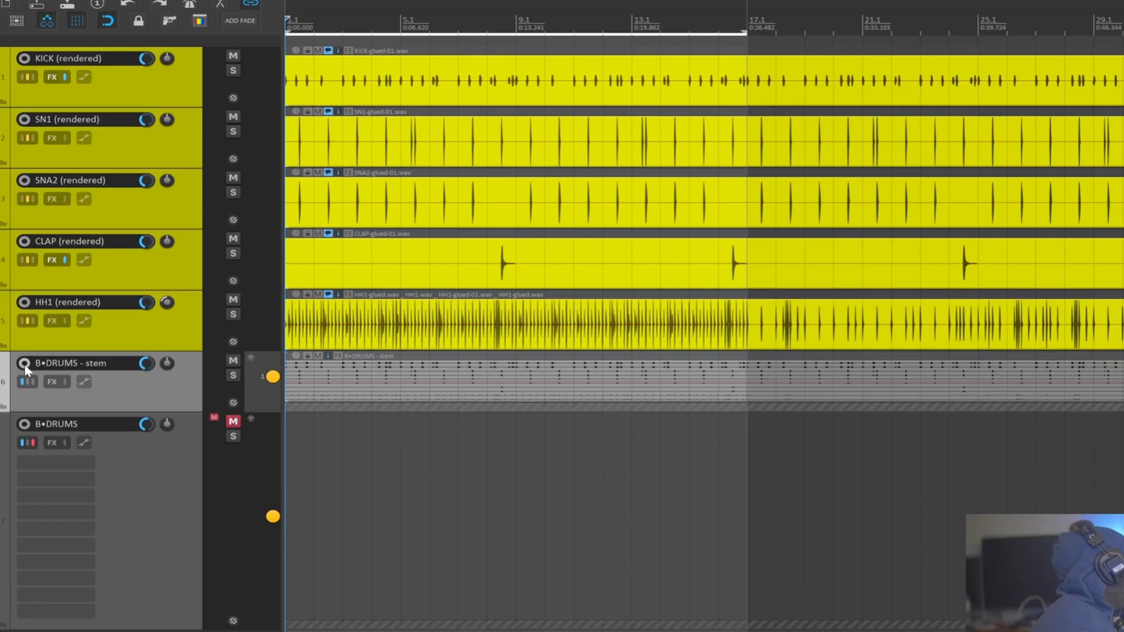
pyautogui.moveTo(181, 409); pyautogui.dragTo(184, 485)
pyautogui.click(233, 375)
pyautogui.press('space')
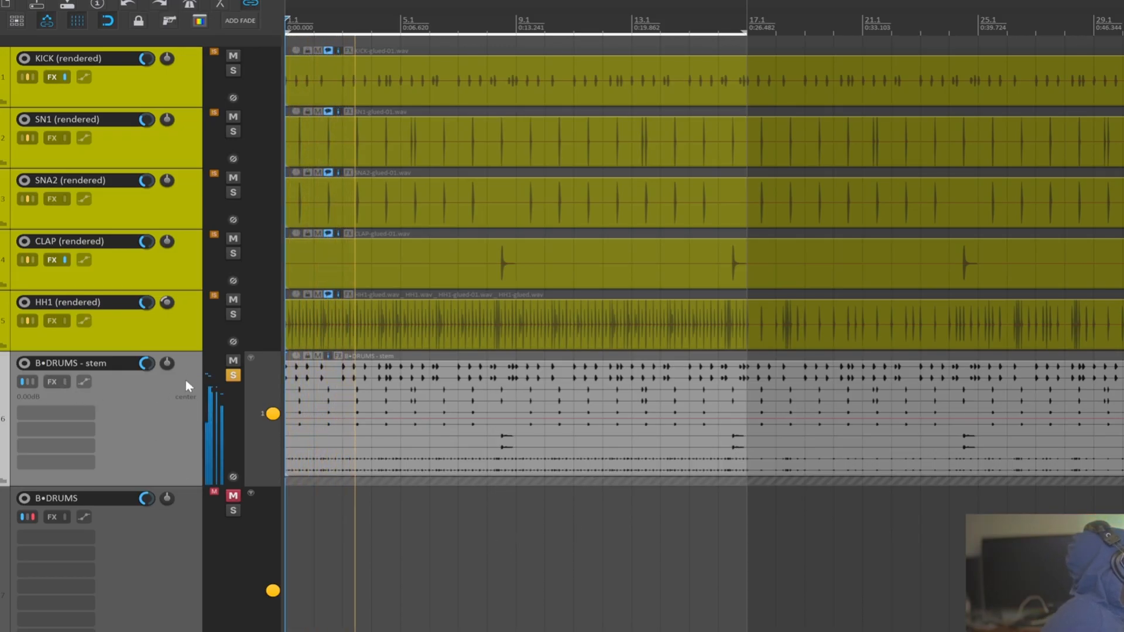
# Check the routing of the B•DRUMS - stem track and examine its multichannel waveforms with enlarged track heights
pyautogui.click(27, 381)
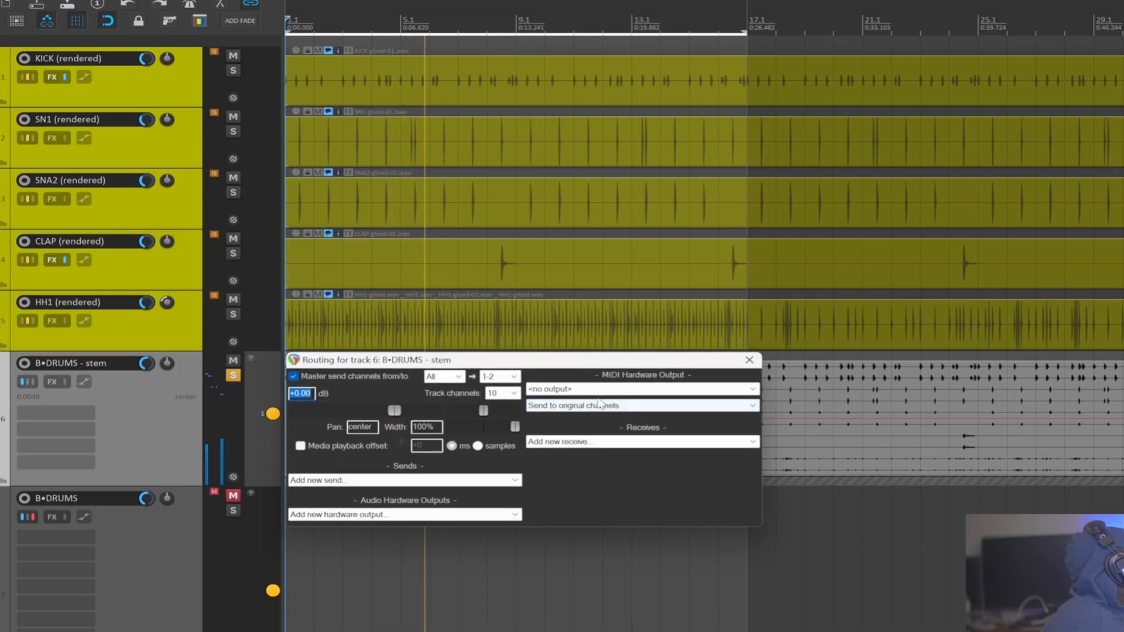
pyautogui.click(749, 359)
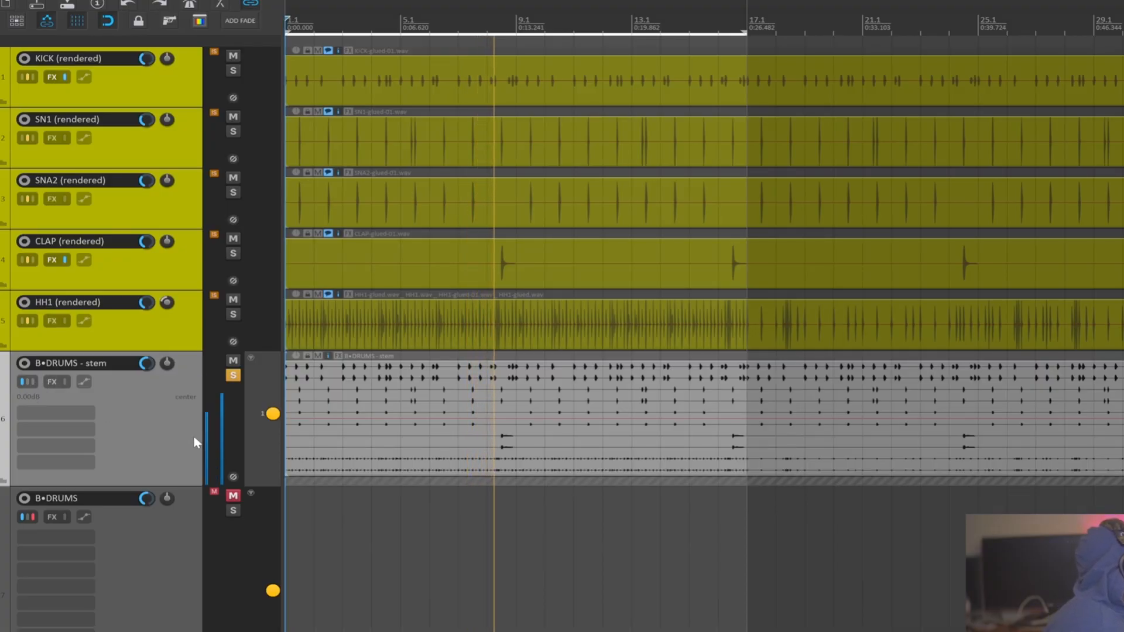
pyautogui.keyDown('ctrl'); pyautogui.scroll(3, 409, 441); pyautogui.keyUp('ctrl')
pyautogui.keyDown('ctrl'); pyautogui.scroll(1, 409, 441); pyautogui.keyUp('ctrl')
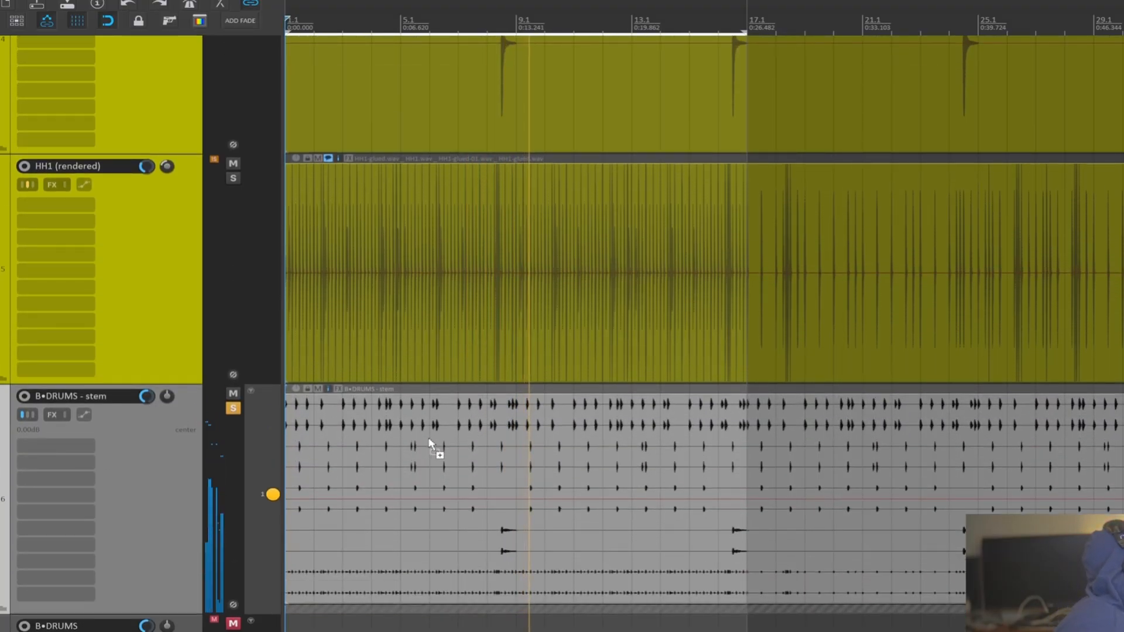
pyautogui.scroll(-3, 434, 451)
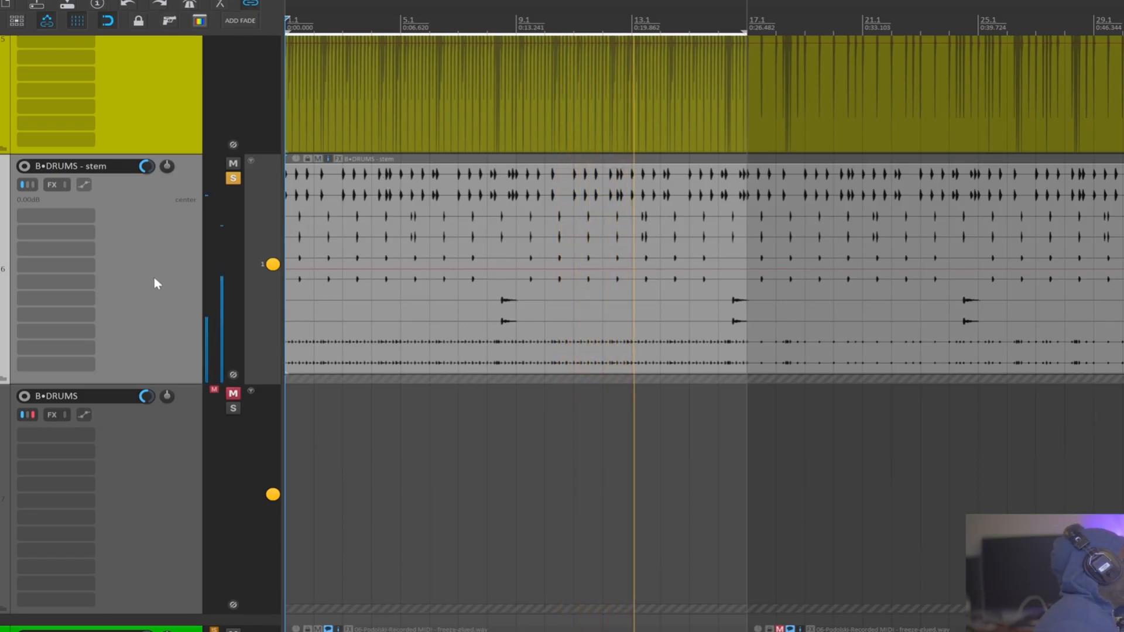
# Add the JS Channel Mapper-Downmixer to the B•DRUMS - stem track and enlarge its window to show all 10 outputs
pyautogui.click(70, 215)
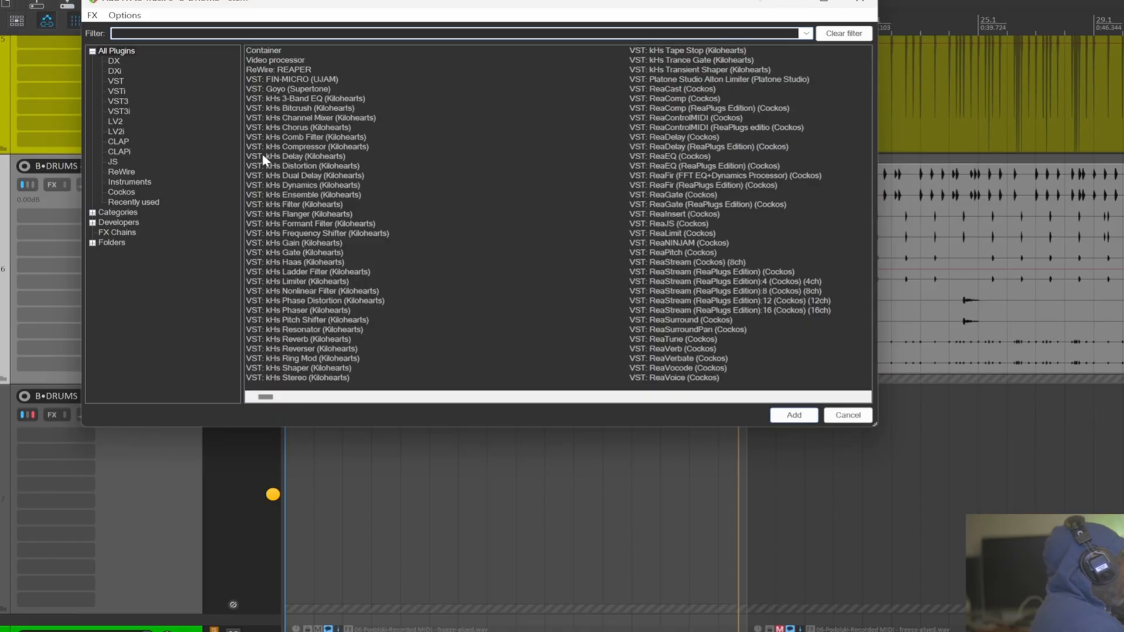
pyautogui.write('DOWNMIX')
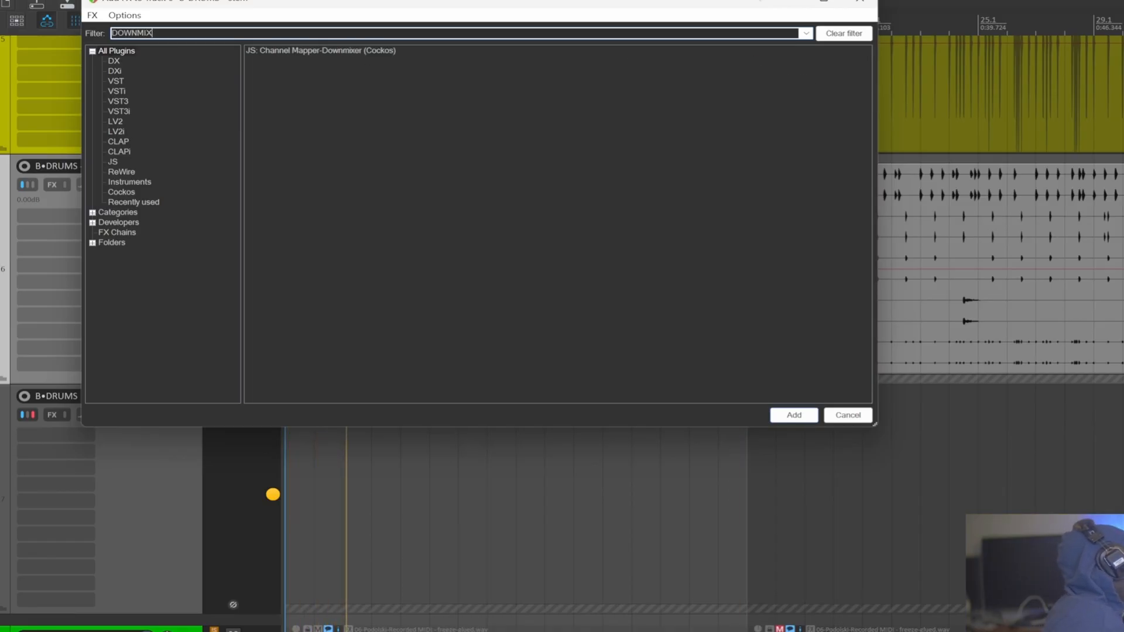
pyautogui.doubleClick(321, 53)
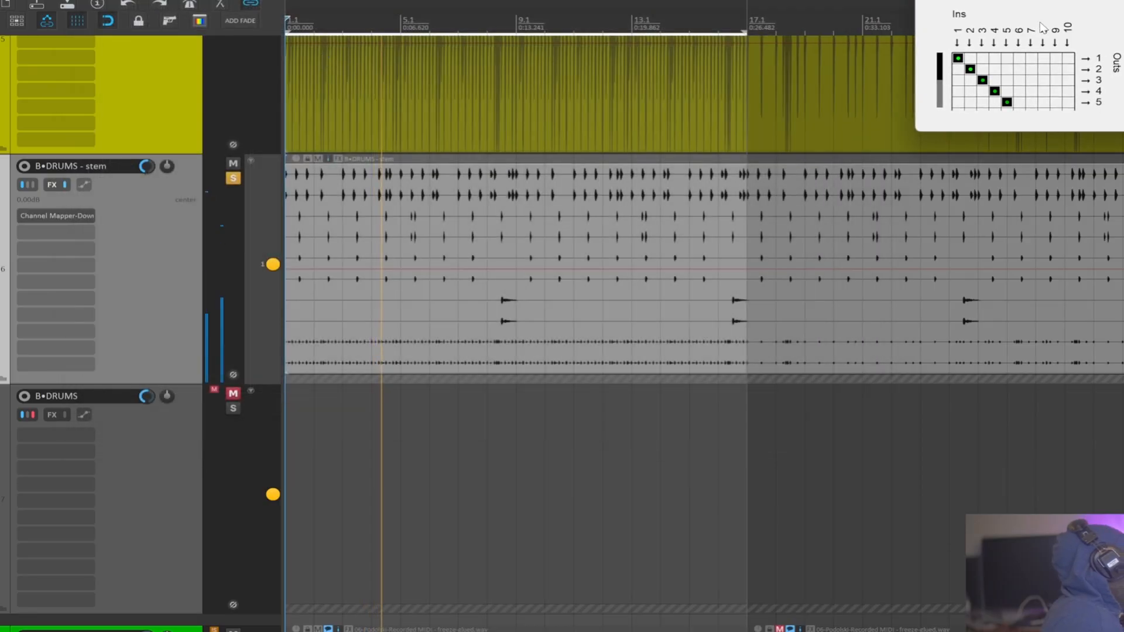
pyautogui.moveTo(736, 36); pyautogui.dragTo(322, 80)
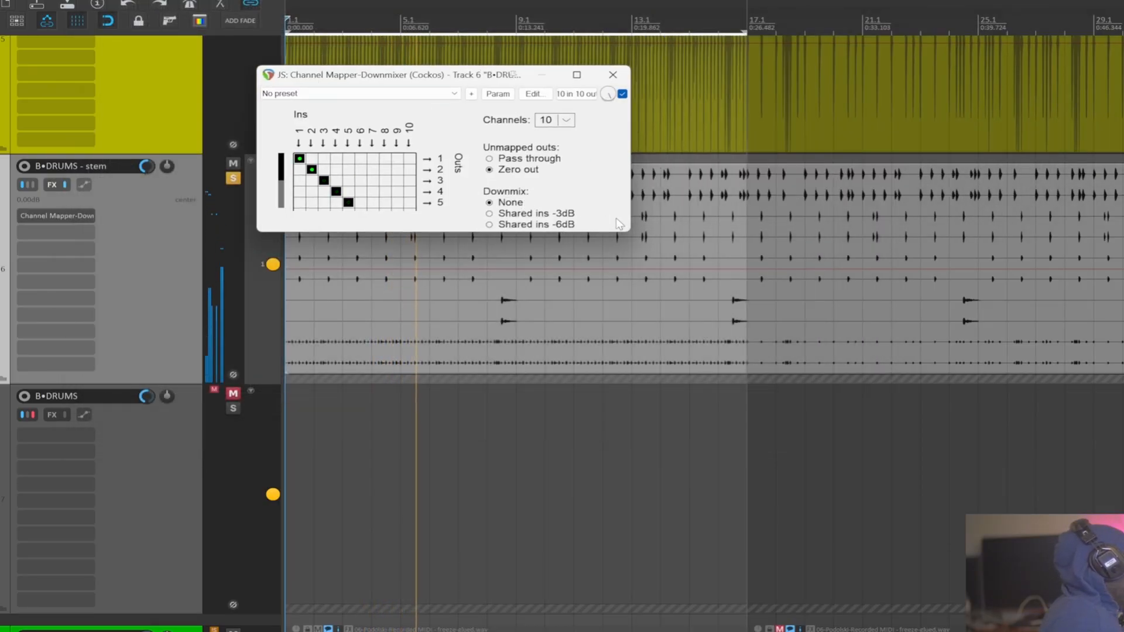
pyautogui.moveTo(628, 235); pyautogui.dragTo(766, 390)
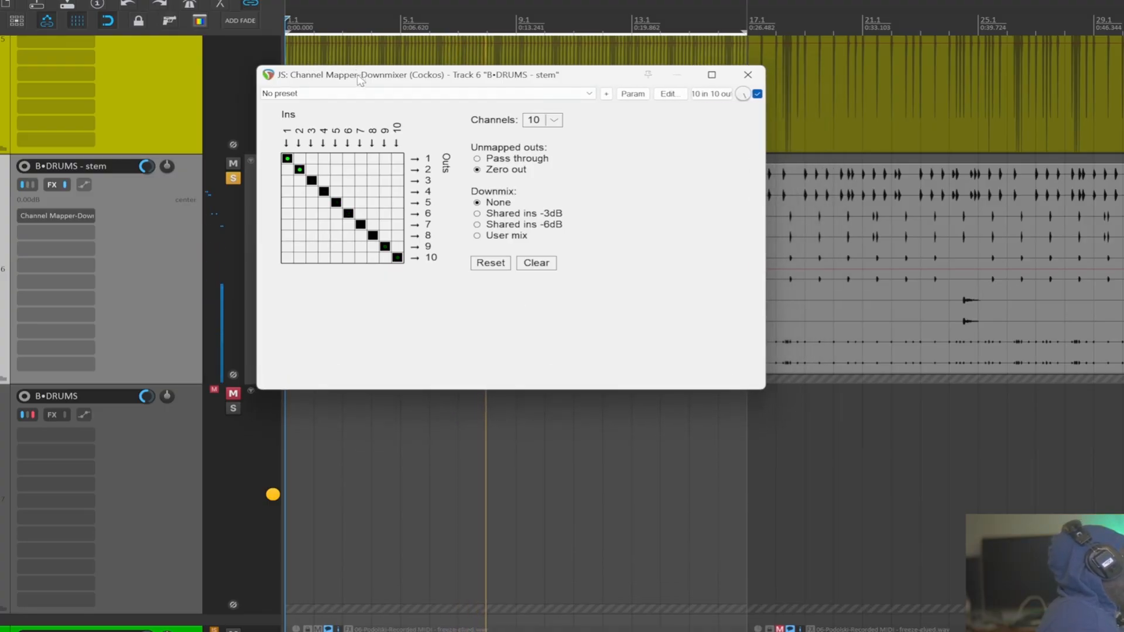
pyautogui.moveTo(315, 67); pyautogui.dragTo(341, 90)
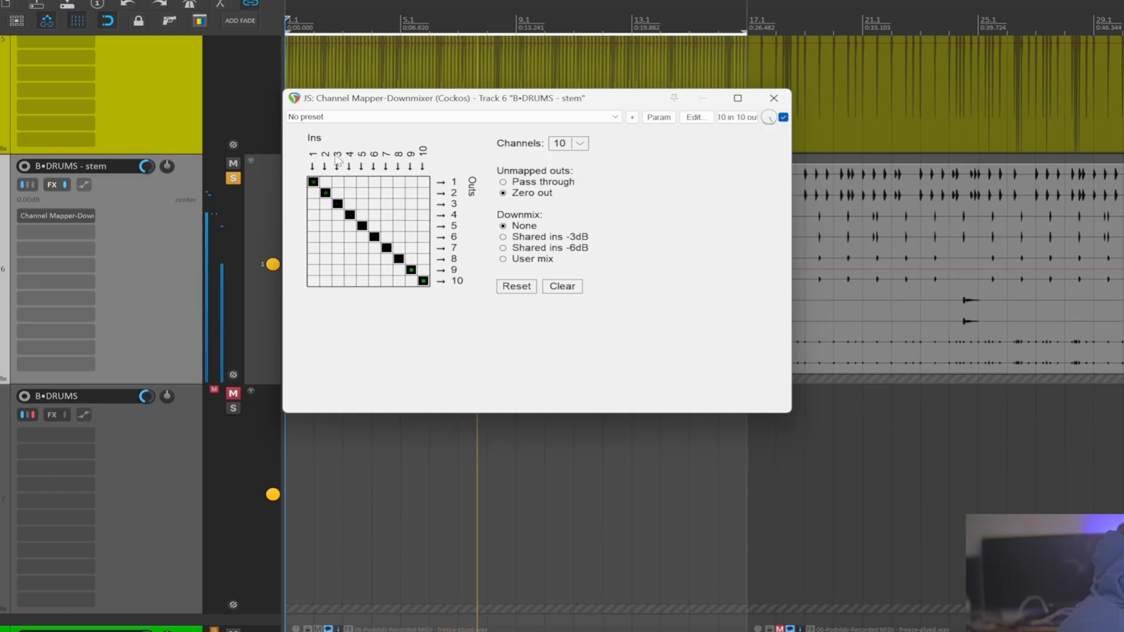
# Remap downmixer input 3 to output 1 and input 4 to output 2
pyautogui.click(337, 204)
pyautogui.click(350, 214)
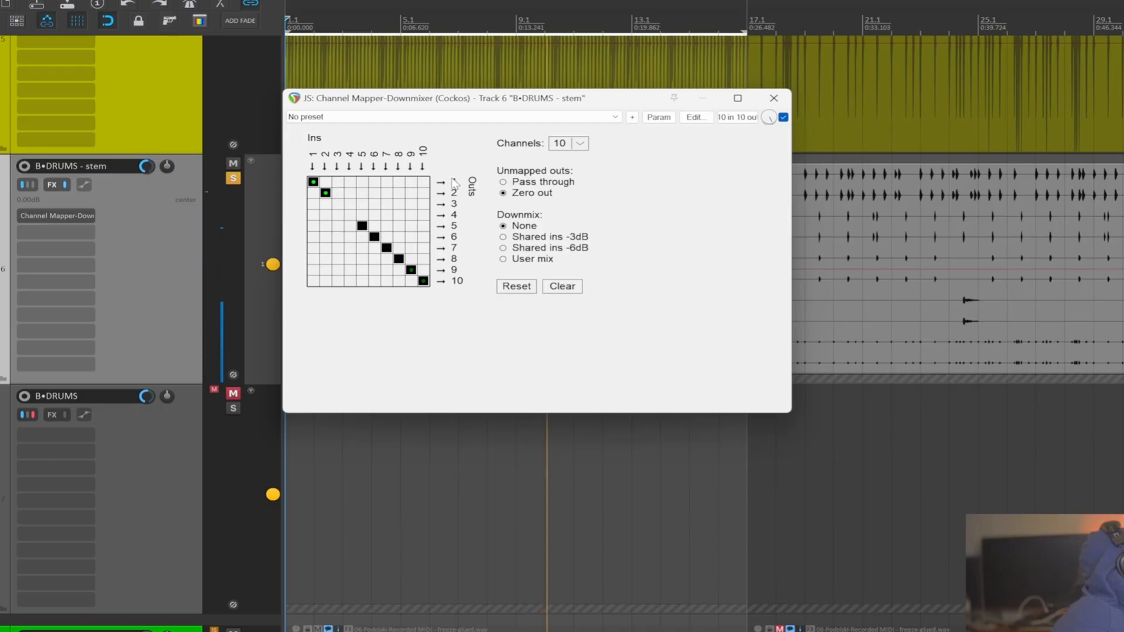
pyautogui.click(341, 183)
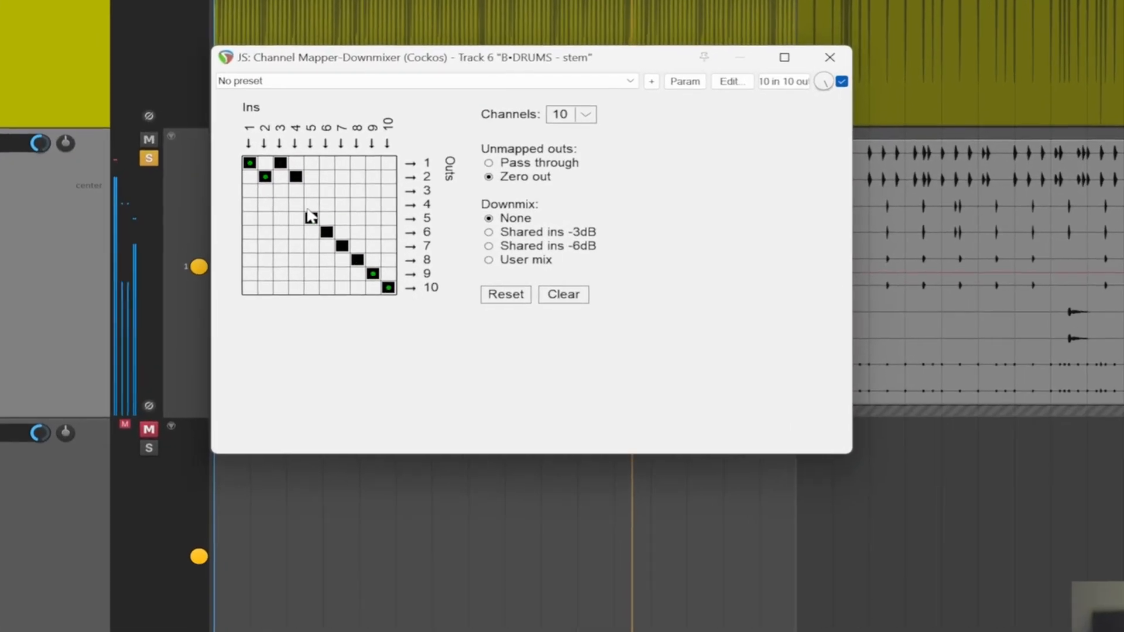
# Remap downmixer inputs 5, 7 and 9 to output 1 and inputs 6 and 8 to output 2, and close the effect window
pyautogui.click(362, 226)
pyautogui.click(374, 237)
pyautogui.click(215, 127)
pyautogui.click(236, 147)
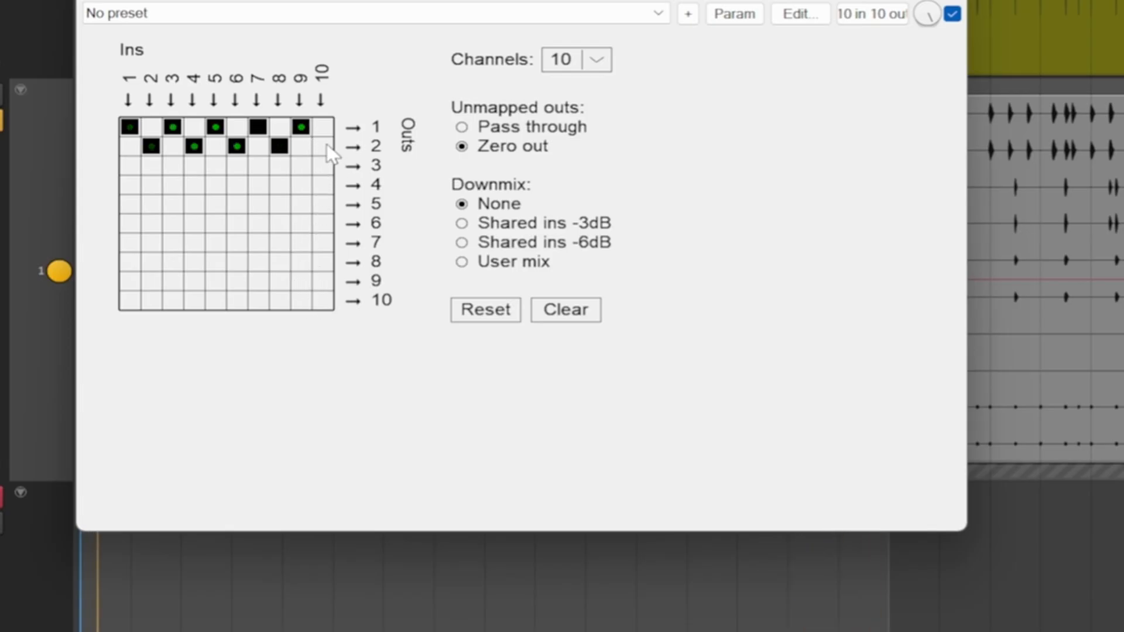
pyautogui.click(937, 2)
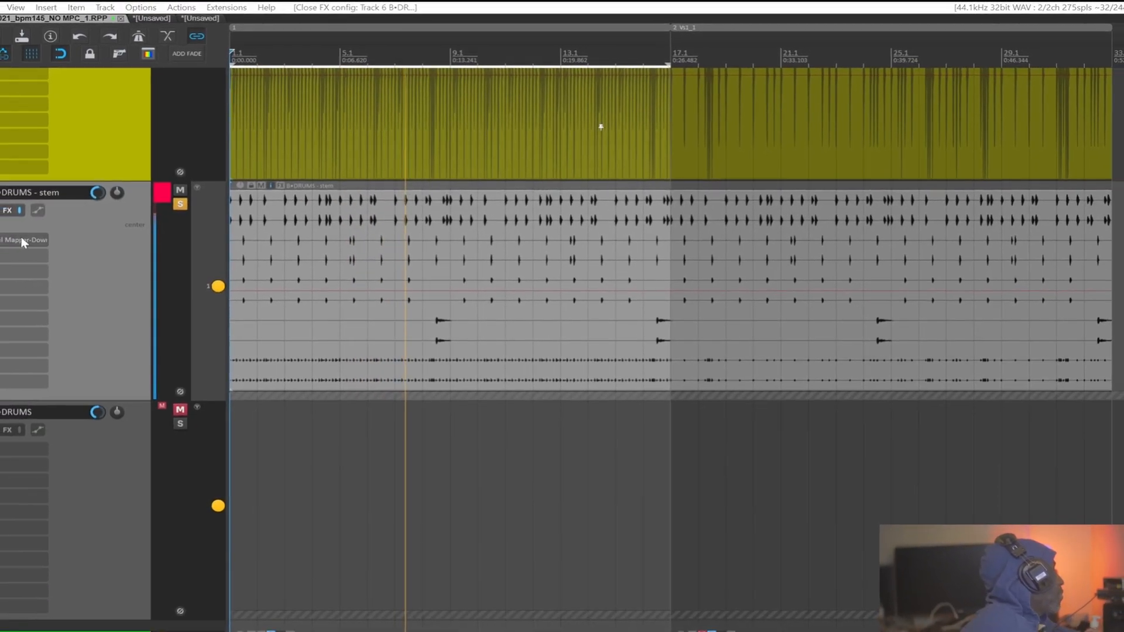
# Set the B•DRUMS - stem downmixer to User mix and link the level faders of all five input pairs
pyautogui.click(20, 237)
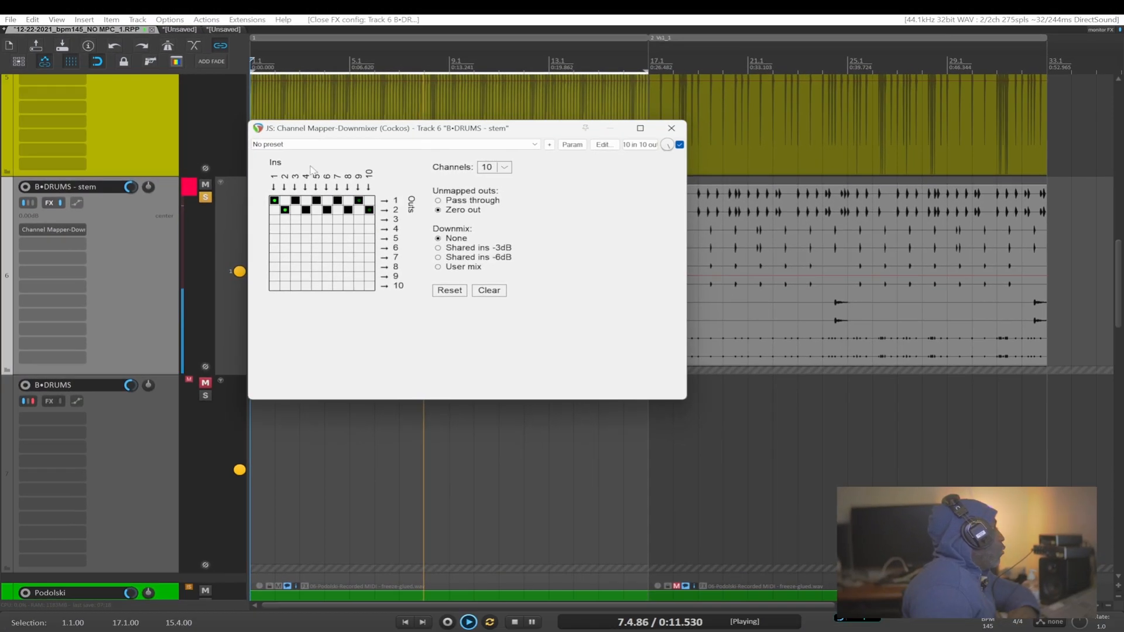
pyautogui.click(438, 267)
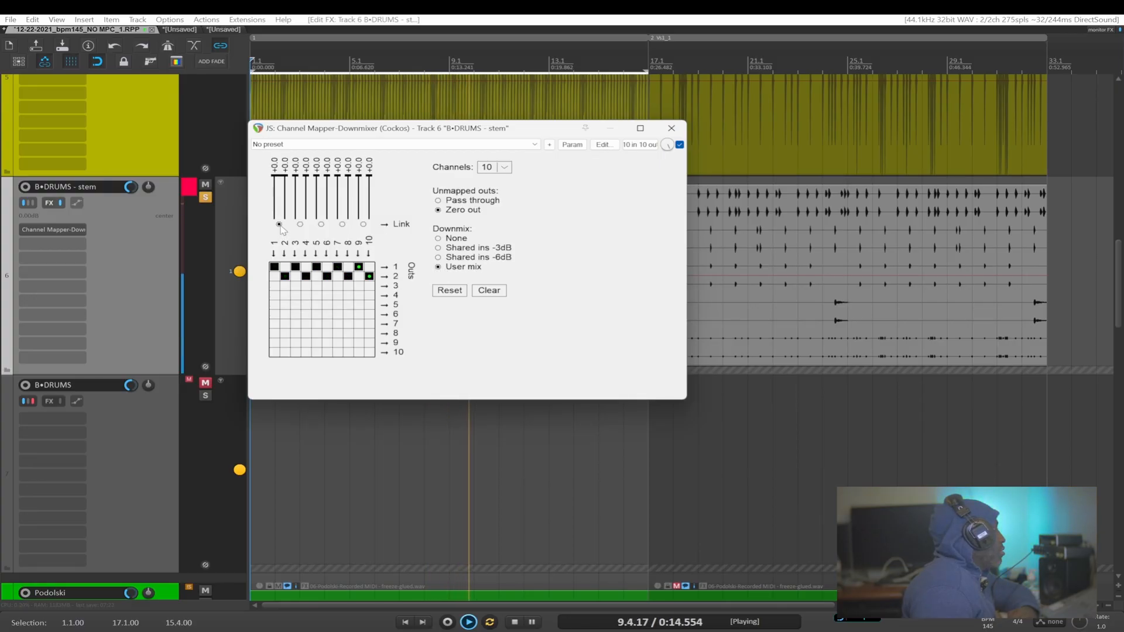
pyautogui.click(299, 224)
pyautogui.click(321, 225)
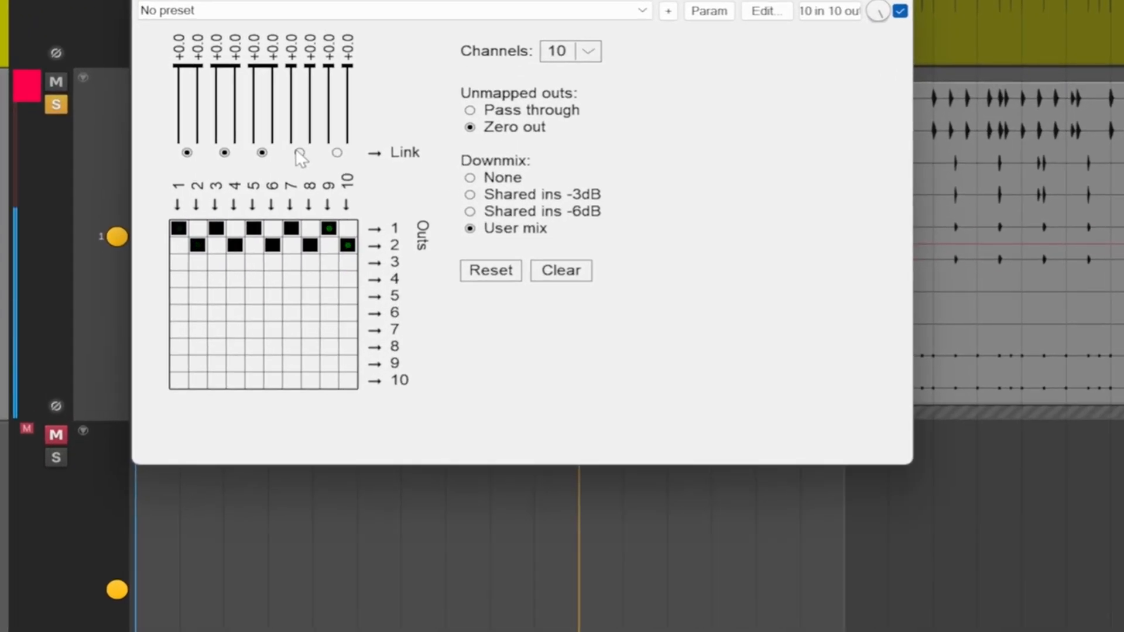
pyautogui.click(337, 153)
pyautogui.click(300, 153)
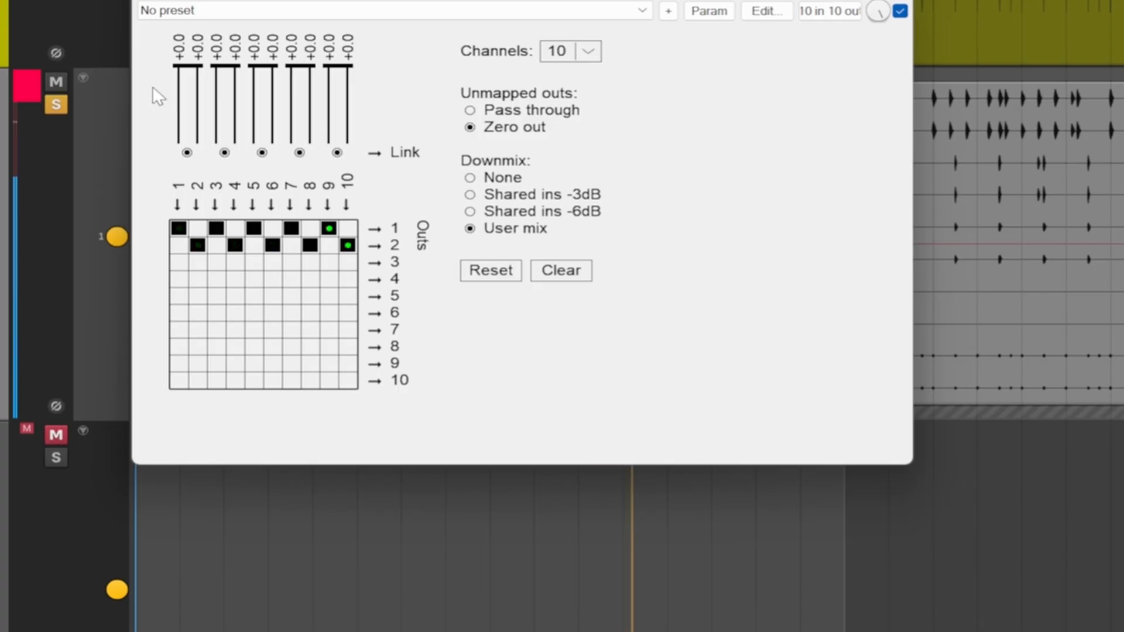
# Set downmixer levels to -3.8 for inputs 1-2, -0.8 for 3-4, -1.2 for 5-6 and -2.5 for 9-10, and stop playback
pyautogui.moveTo(186, 79); pyautogui.dragTo(278, 87)
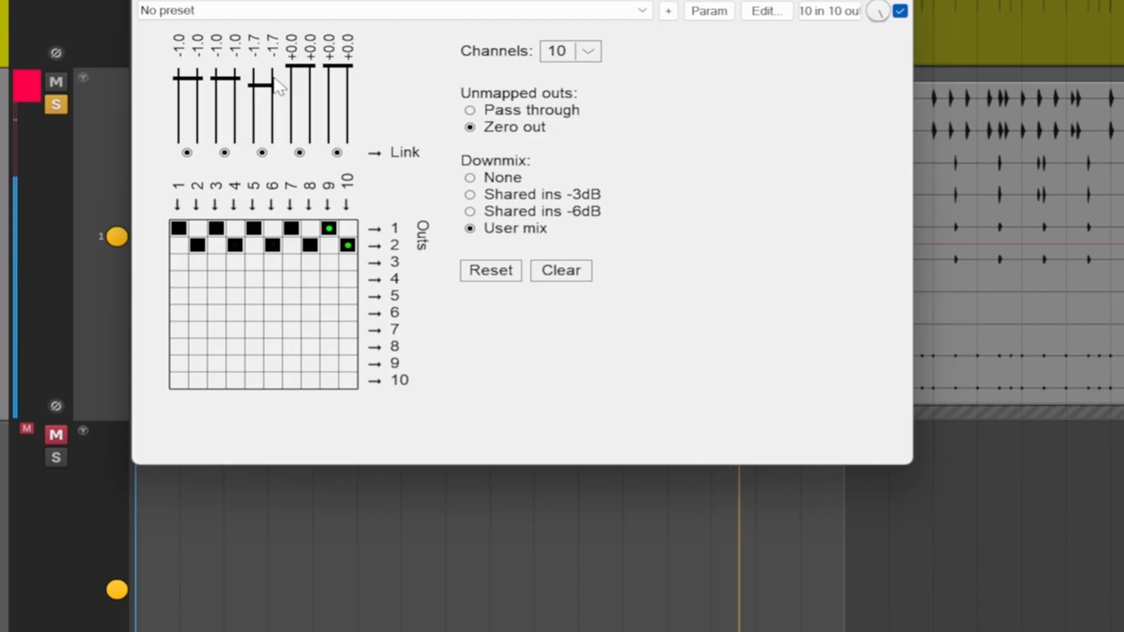
pyautogui.moveTo(181, 82); pyautogui.dragTo(178, 116)
pyautogui.moveTo(345, 67); pyautogui.dragTo(336, 102)
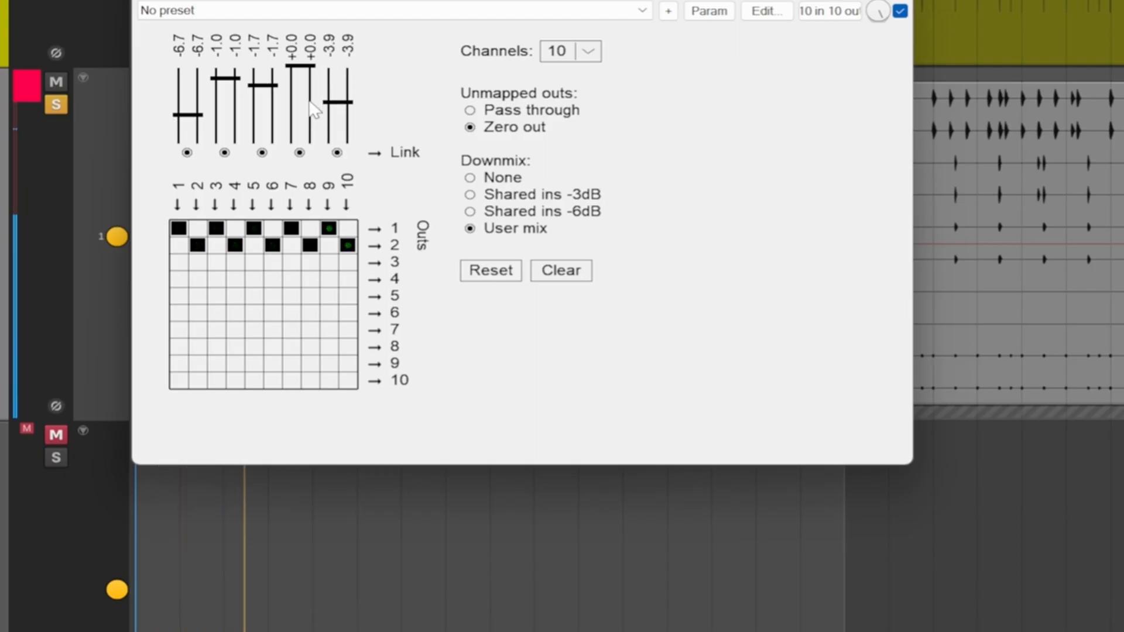
pyautogui.moveTo(263, 85); pyautogui.dragTo(269, 82)
pyautogui.moveTo(183, 115); pyautogui.dragTo(220, 75)
pyautogui.moveTo(199, 112); pyautogui.dragTo(199, 103)
pyautogui.moveTo(332, 116); pyautogui.dragTo(341, 102)
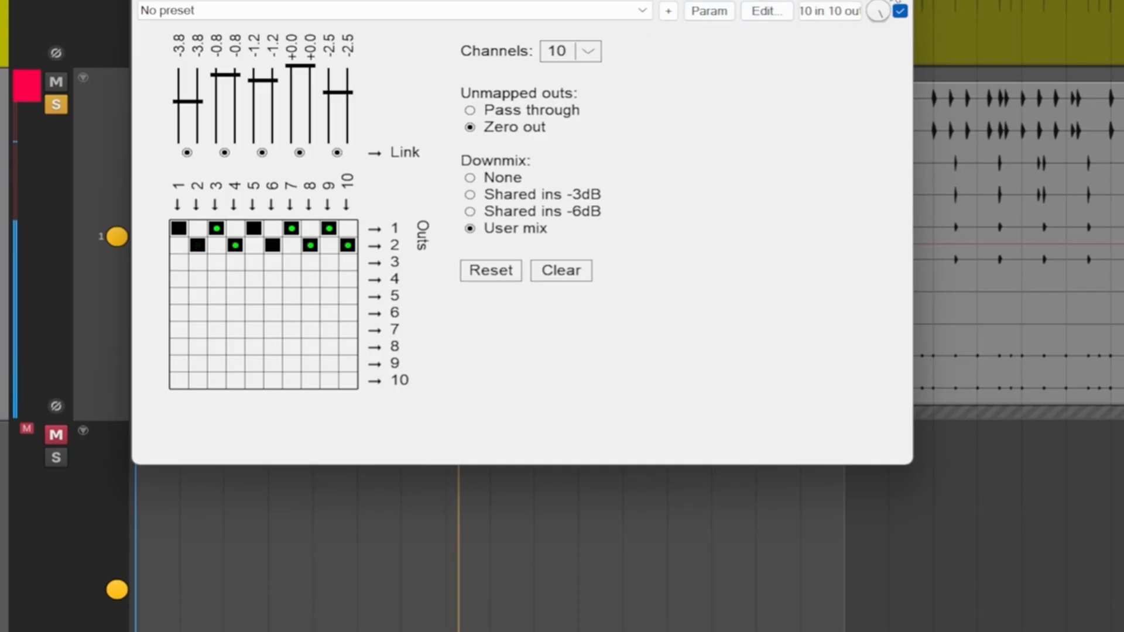
pyautogui.click(896, 1)
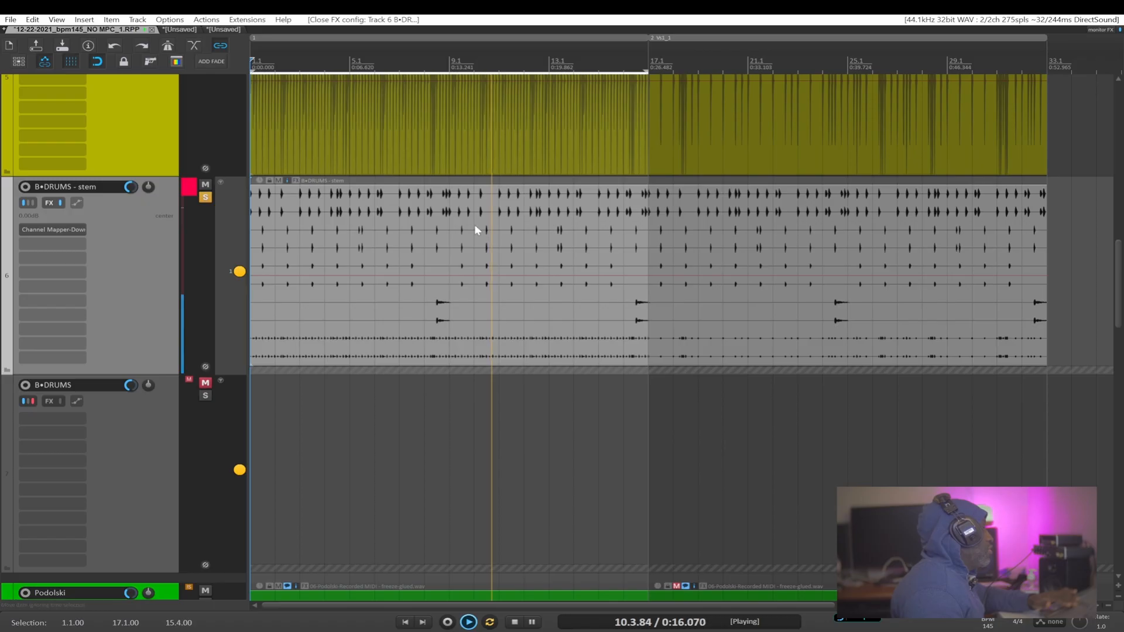
pyautogui.press('space')
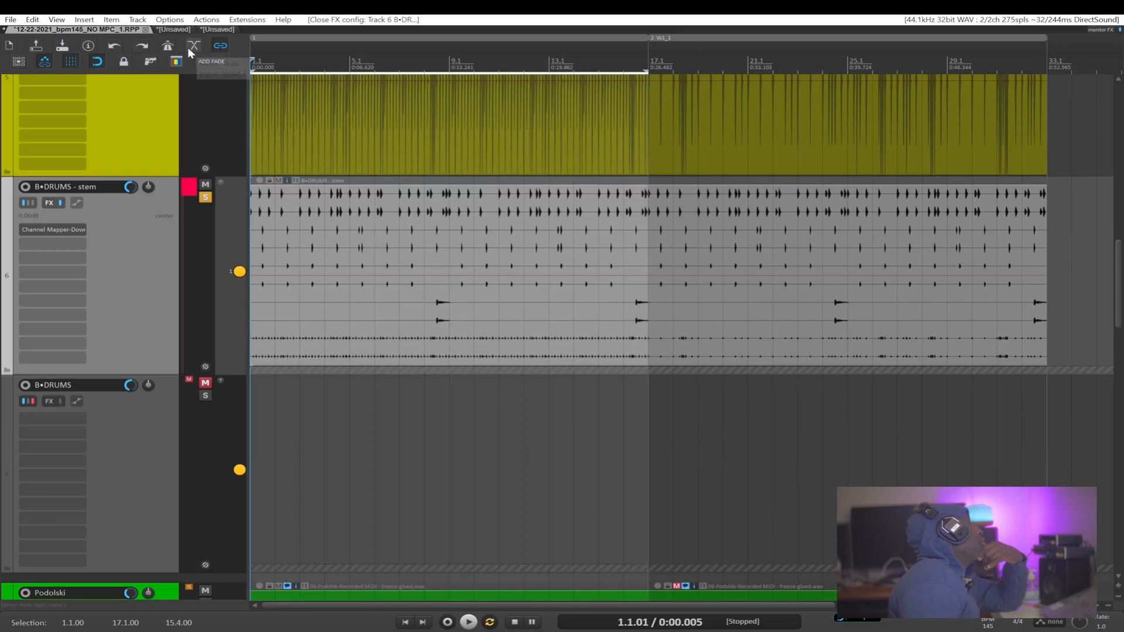
# Import 12-22-21_145bmp_MultCHAN.wav as a track in the empty unsaved project without adjusting the tempo, and disarm its recording
pyautogui.click(176, 28)
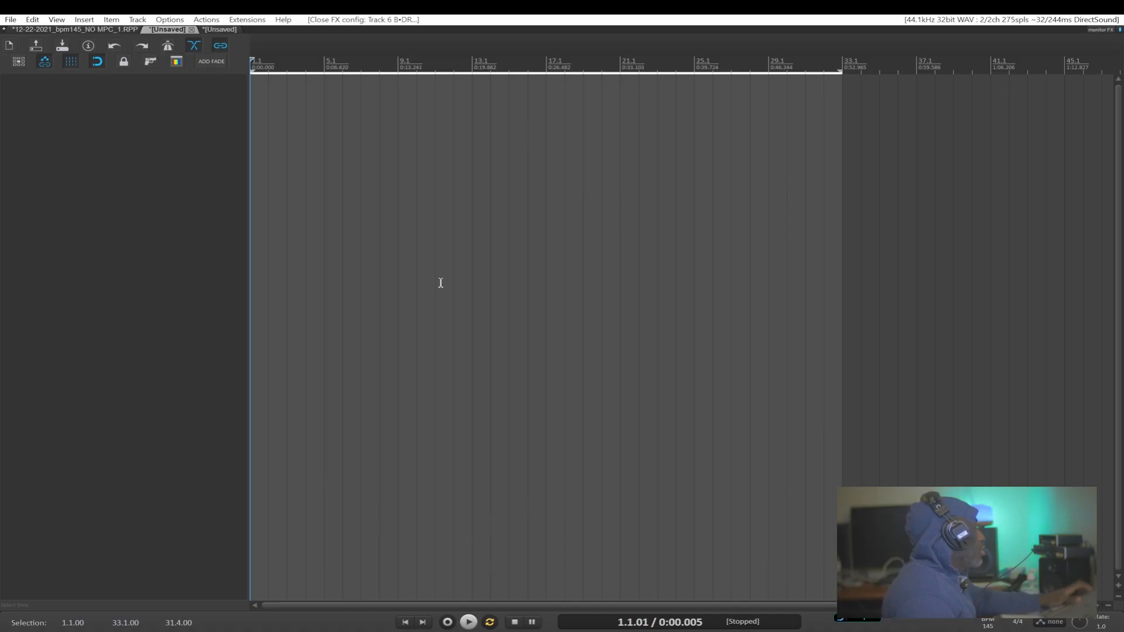
pyautogui.hotkey('alt', 'Tab')
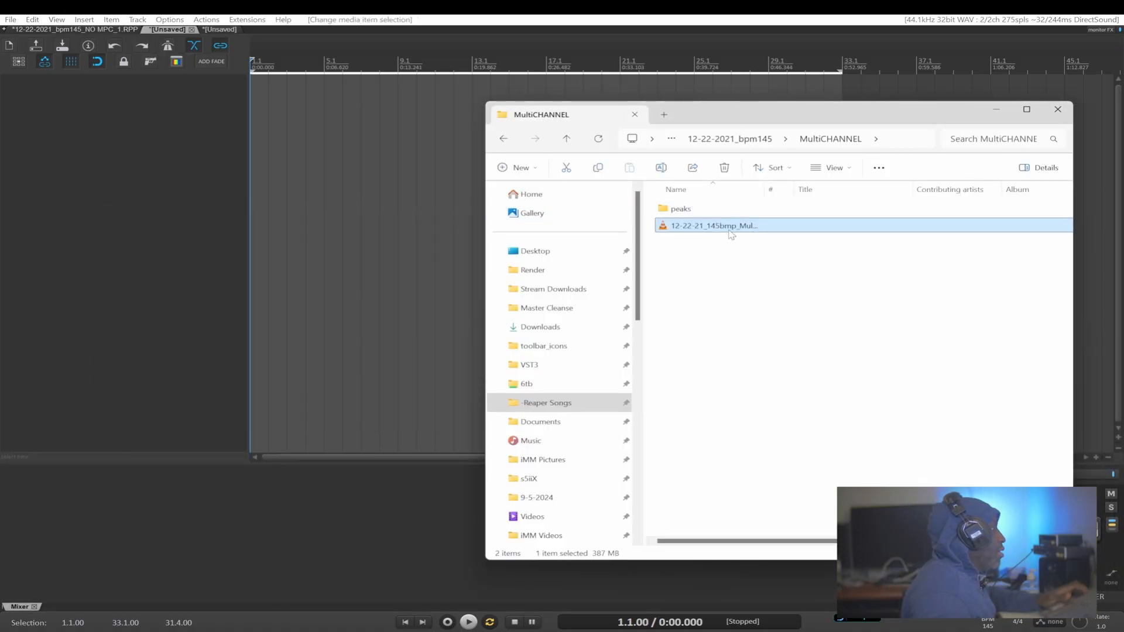
pyautogui.moveTo(731, 227); pyautogui.dragTo(163, 148)
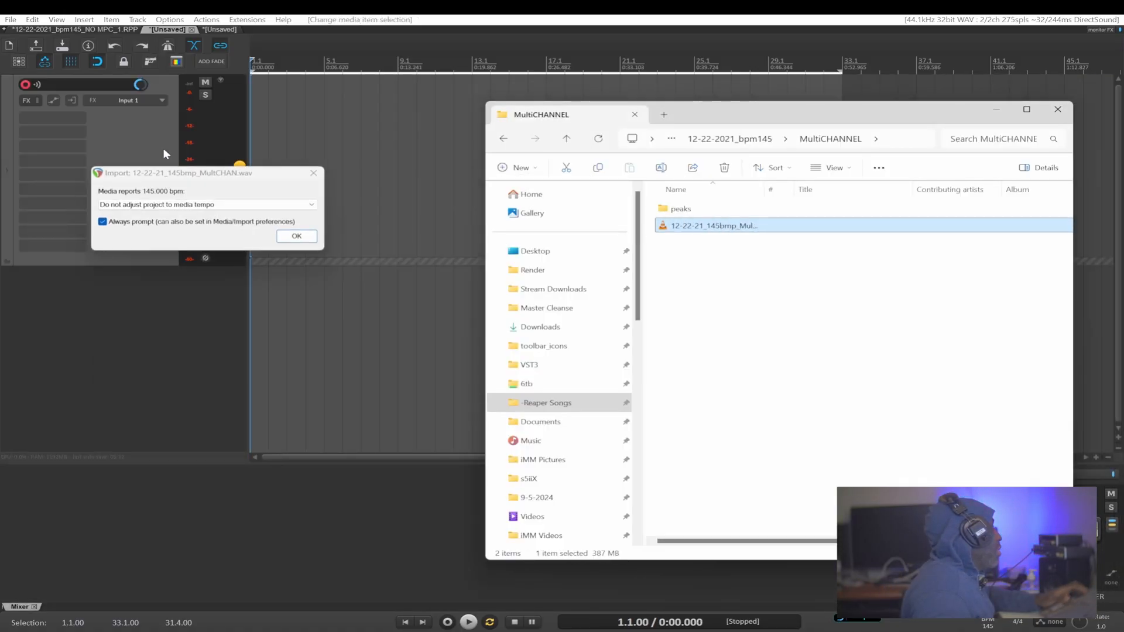
pyautogui.click(298, 236)
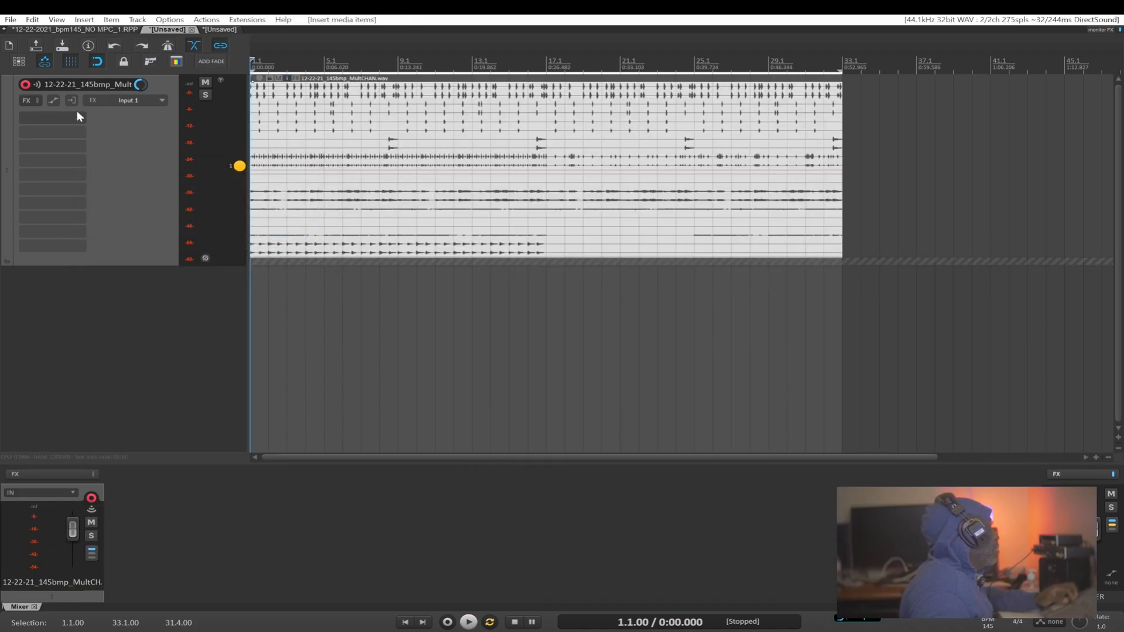
pyautogui.click(27, 84)
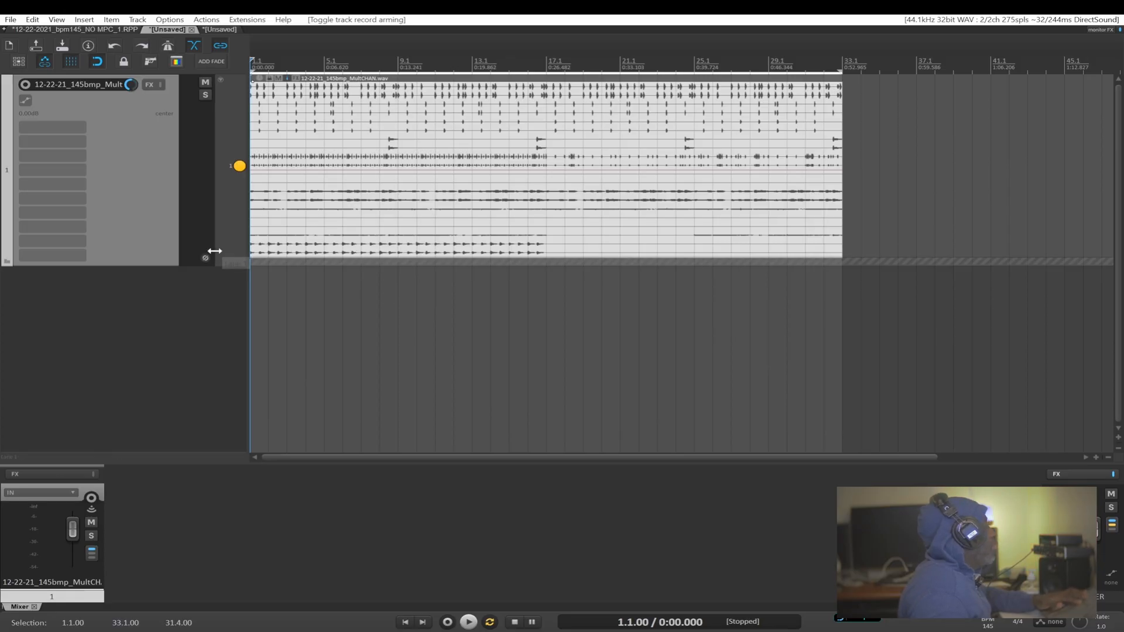
# Play the imported track and add the JS Channel Mapper-Downmixer to it, enlarging its window to show all 20 channels
pyautogui.press('space')
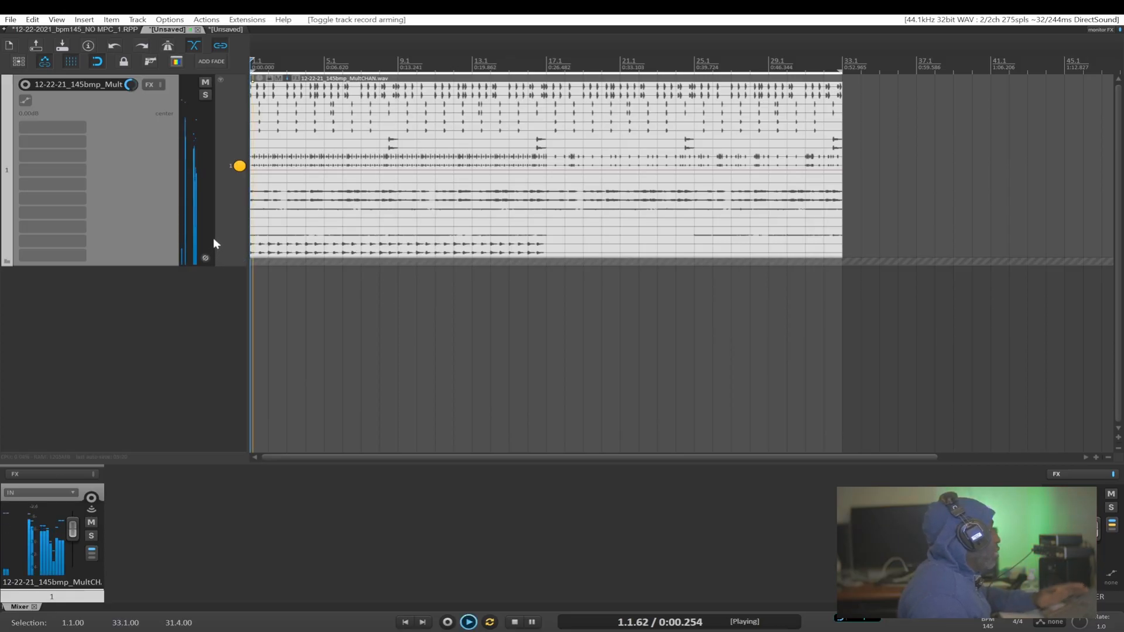
pyautogui.click(39, 129)
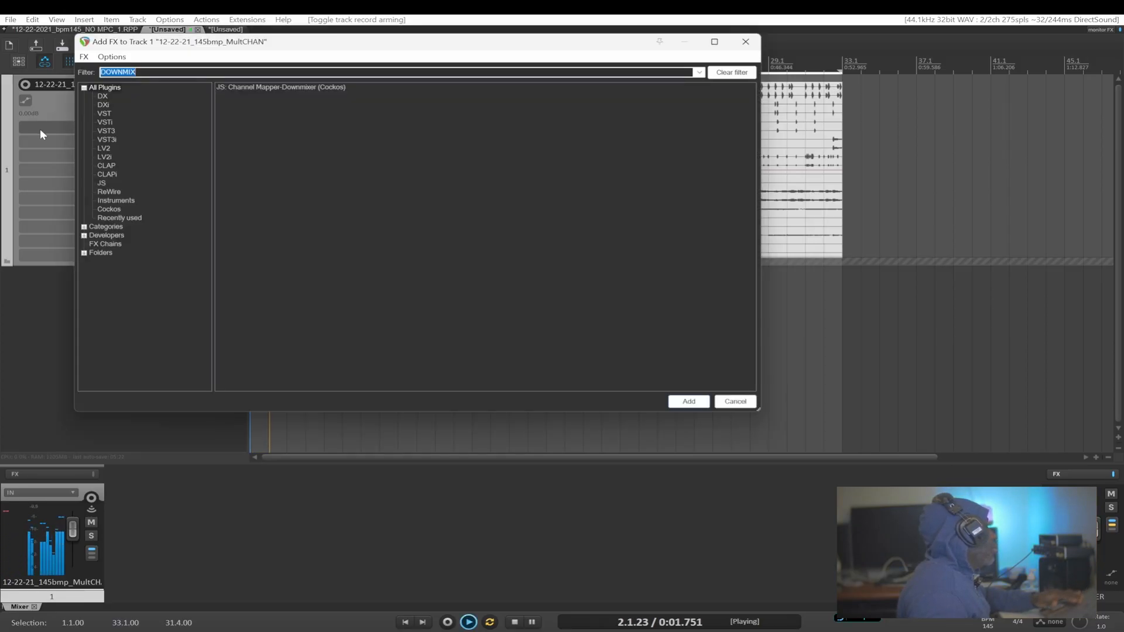
pyautogui.doubleClick(254, 90)
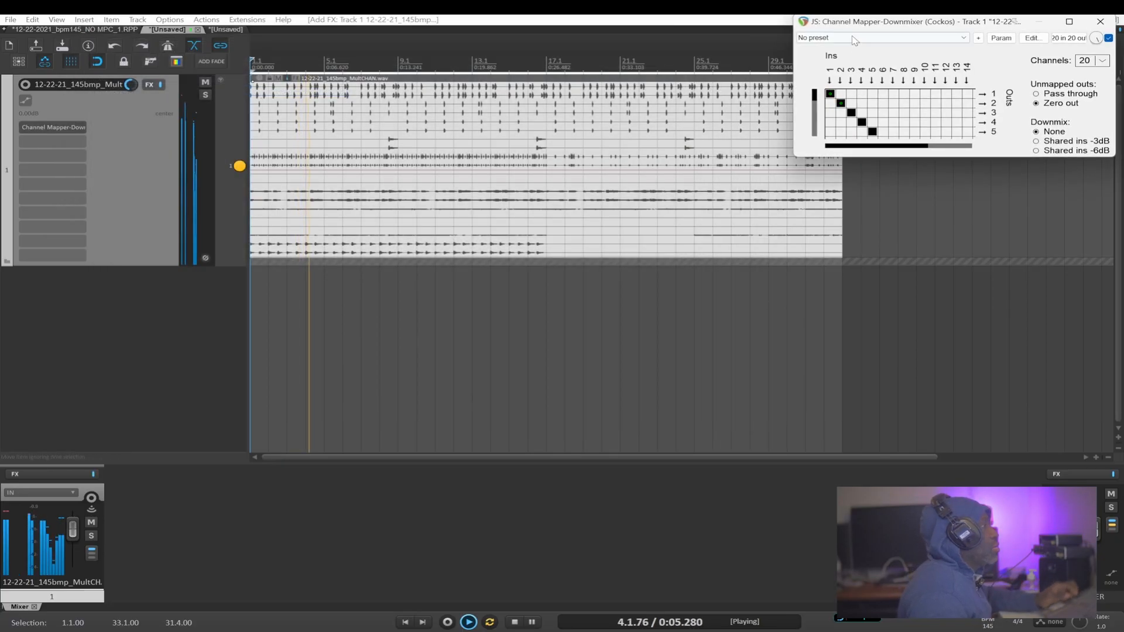
pyautogui.moveTo(908, 21); pyautogui.dragTo(579, 150)
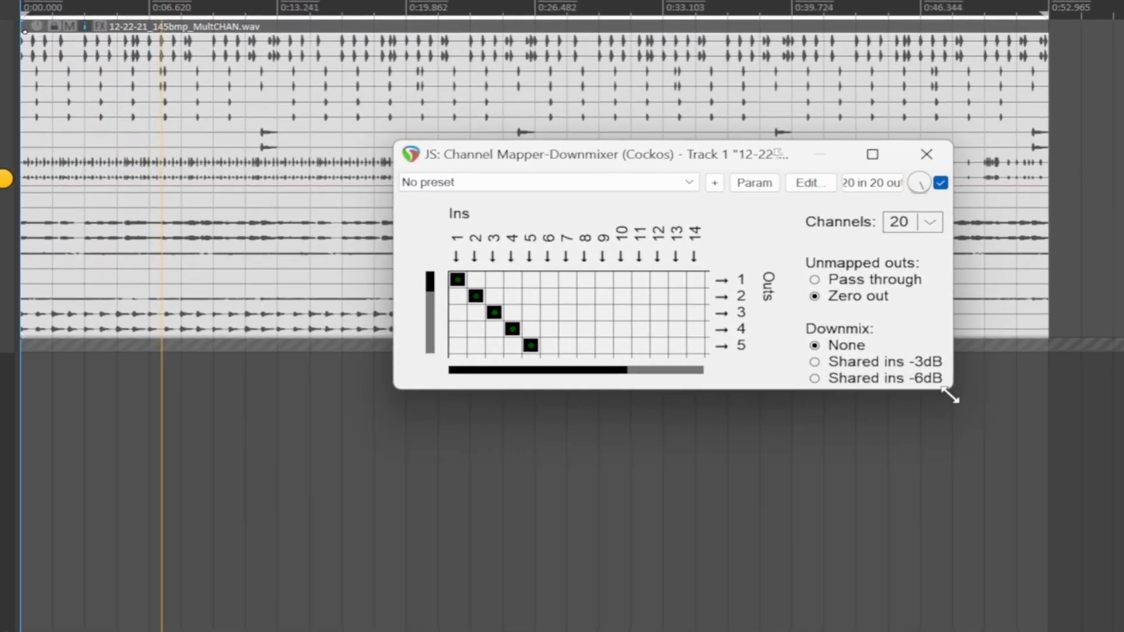
pyautogui.moveTo(950, 397); pyautogui.dragTo(1121, 629)
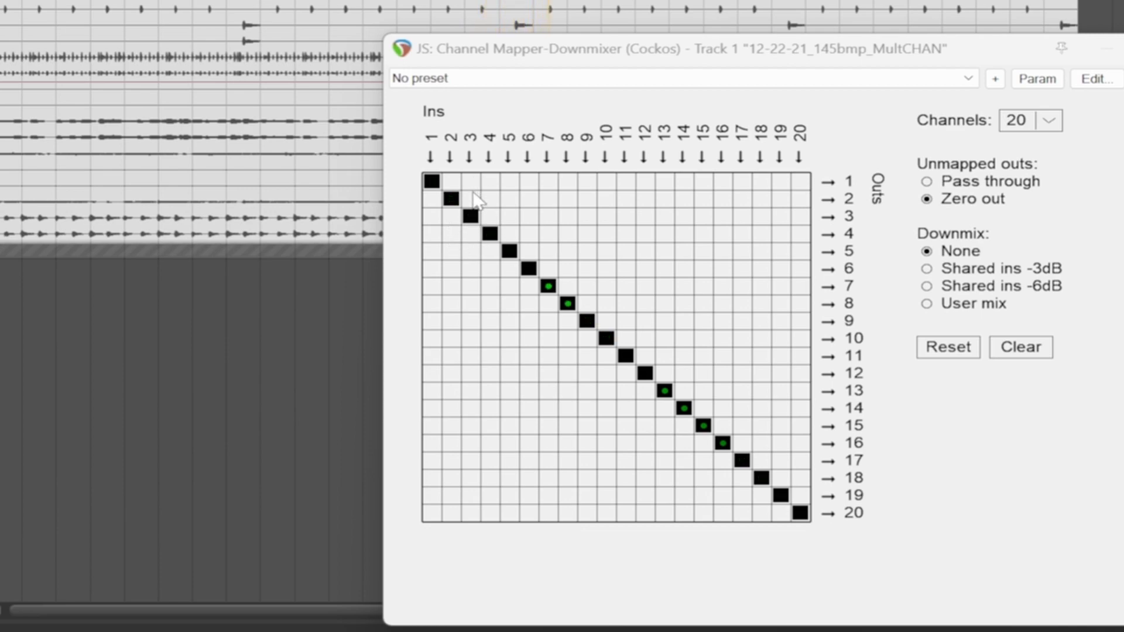
# Clear the default output mappings of downmixer inputs 3 through 20, keeping only inputs 1 and 2 mapped
pyautogui.click(470, 216)
pyautogui.click(490, 234)
pyautogui.click(509, 251)
pyautogui.click(528, 269)
pyautogui.click(548, 287)
pyautogui.click(568, 304)
pyautogui.click(590, 326)
pyautogui.click(607, 338)
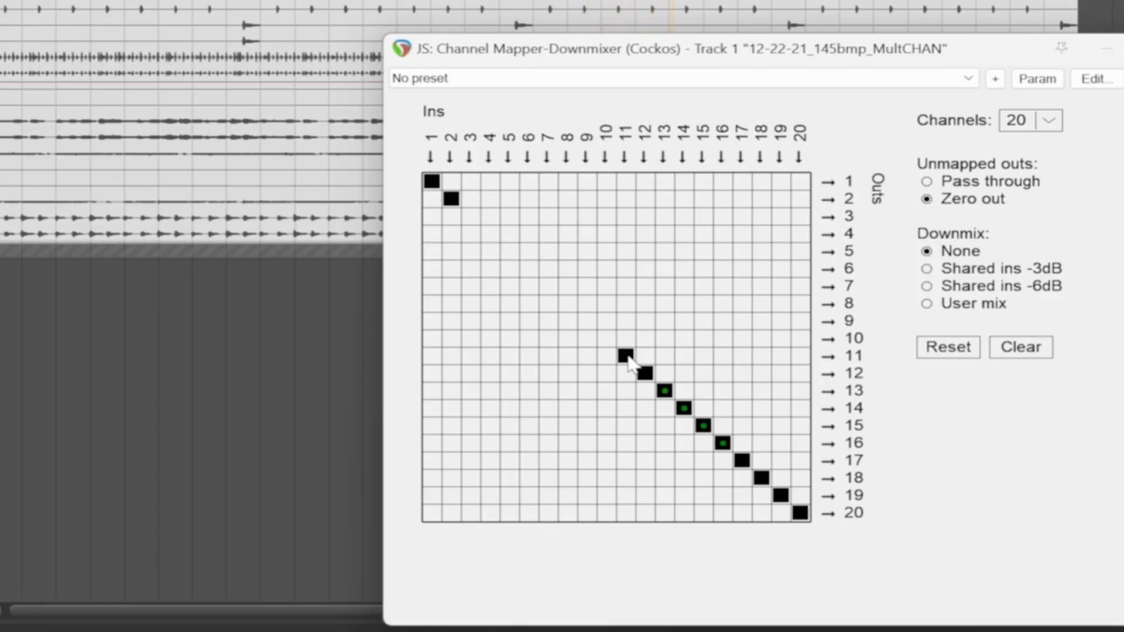
pyautogui.click(649, 380)
pyautogui.click(667, 395)
pyautogui.click(703, 426)
pyautogui.click(723, 444)
pyautogui.click(743, 461)
pyautogui.click(763, 482)
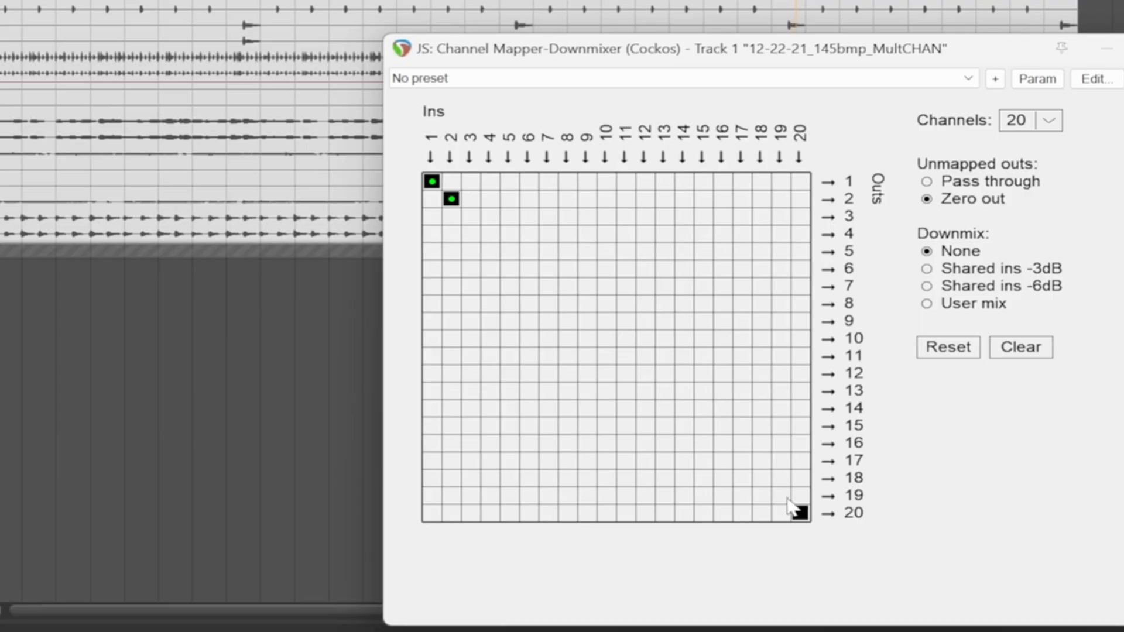
pyautogui.click(801, 513)
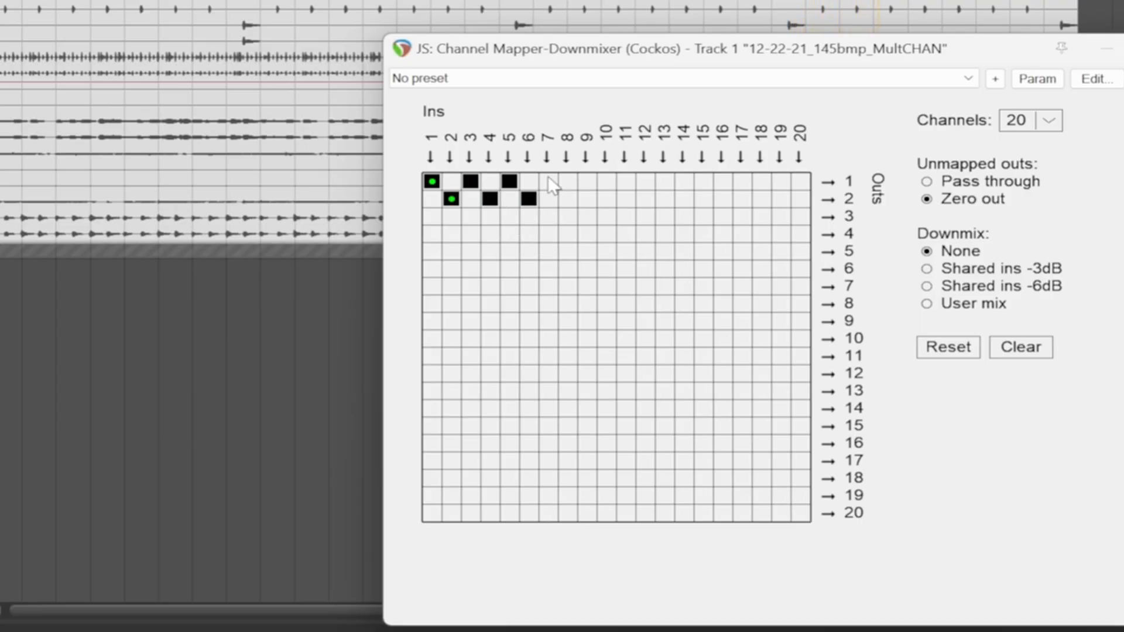
# Map the odd downmixer inputs 3 to 19 to output 1 and the even inputs 4 to 20 to output 2, and close the effect window
pyautogui.click(606, 199)
pyautogui.click(624, 183)
pyautogui.click(645, 199)
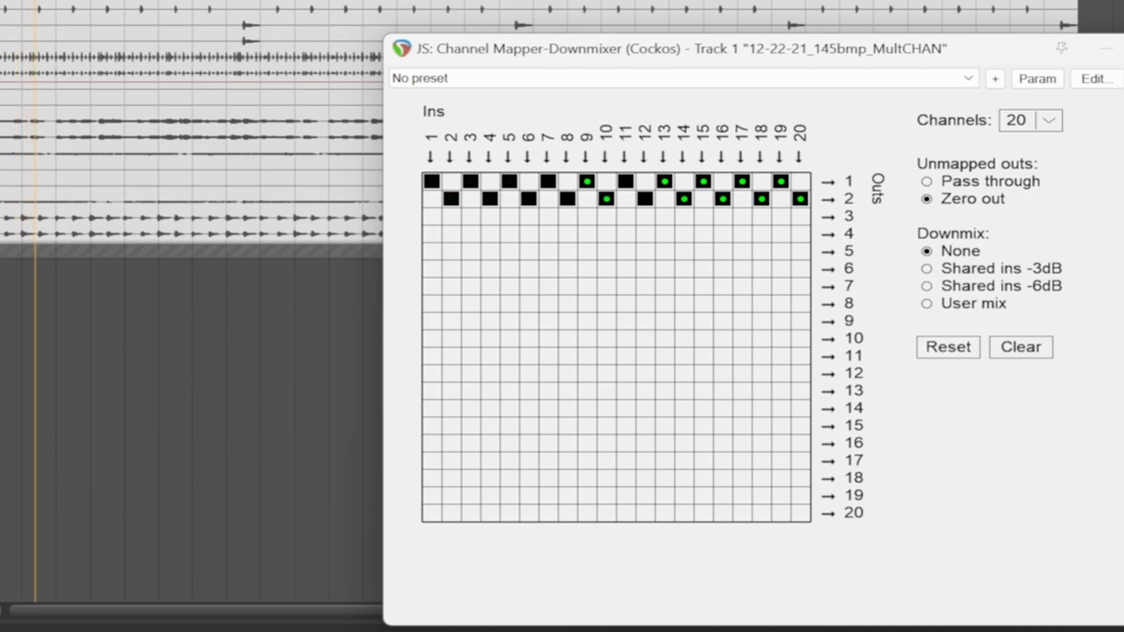
pyautogui.press('Escape')
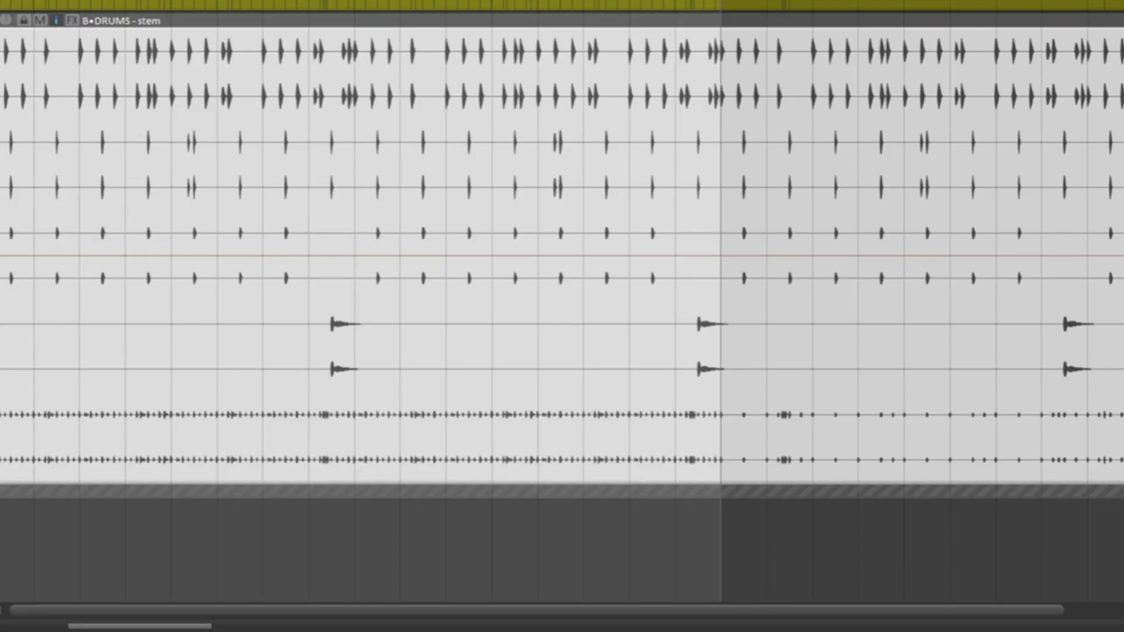
# Open the Routing Matrix in the 12-22-2021_bpm145 project and undock it into a floating window
pyautogui.click(0, 0)
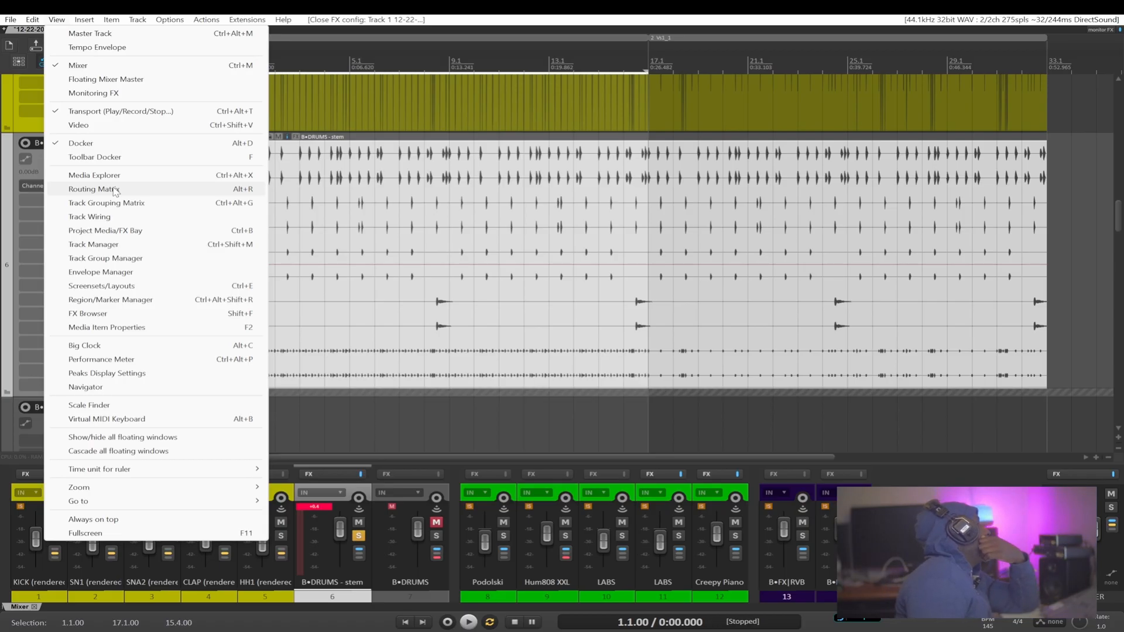
pyautogui.click(115, 190)
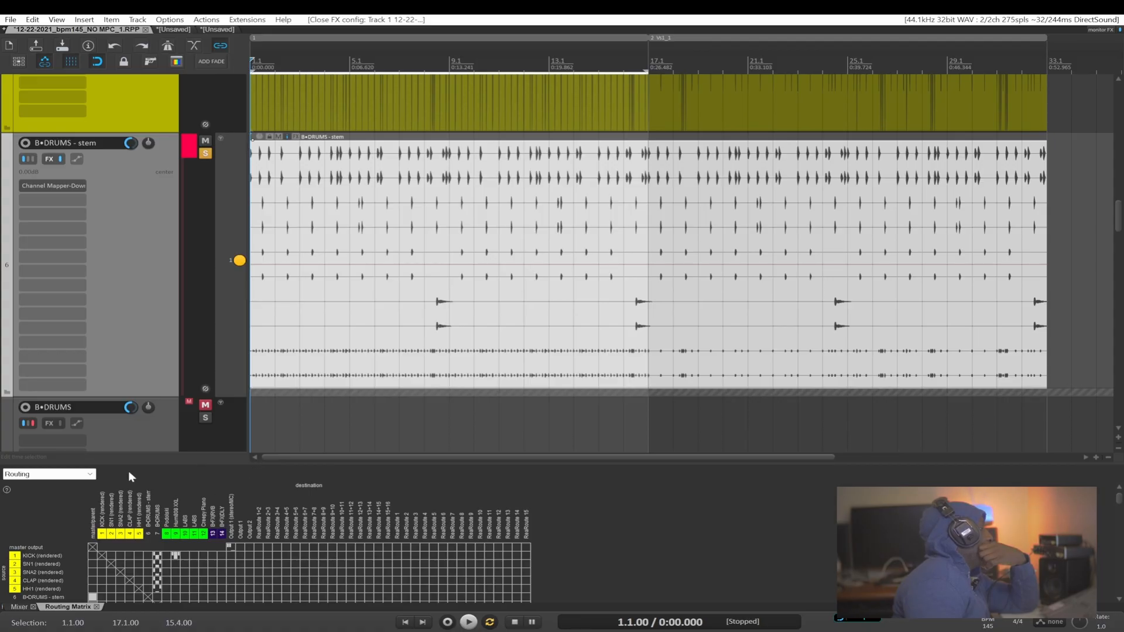
pyautogui.rightClick(75, 487)
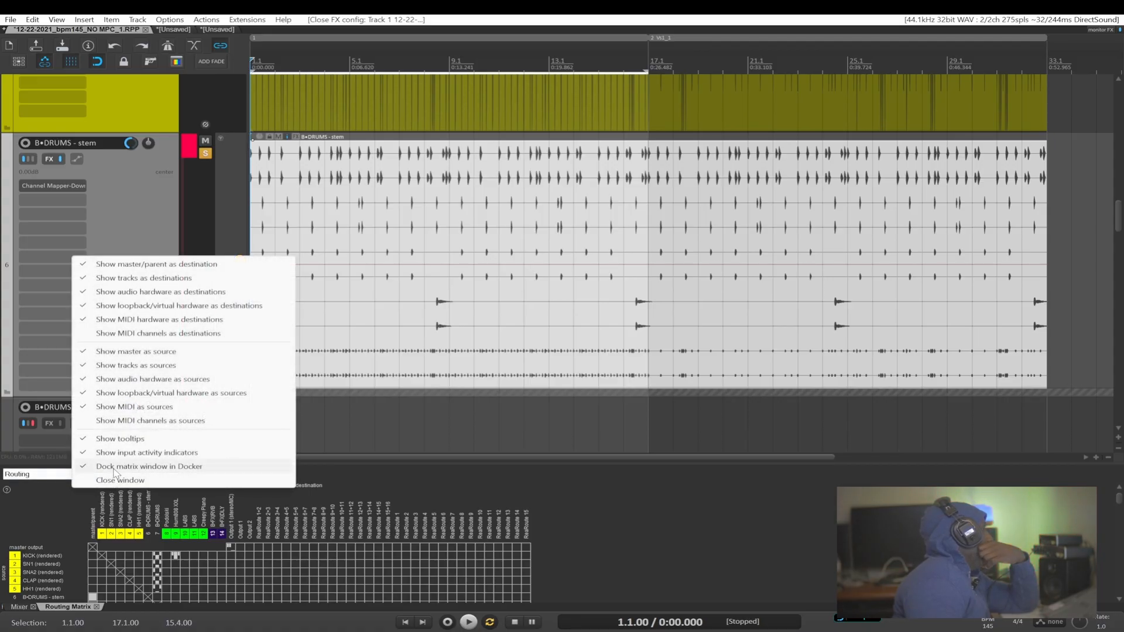
pyautogui.click(117, 466)
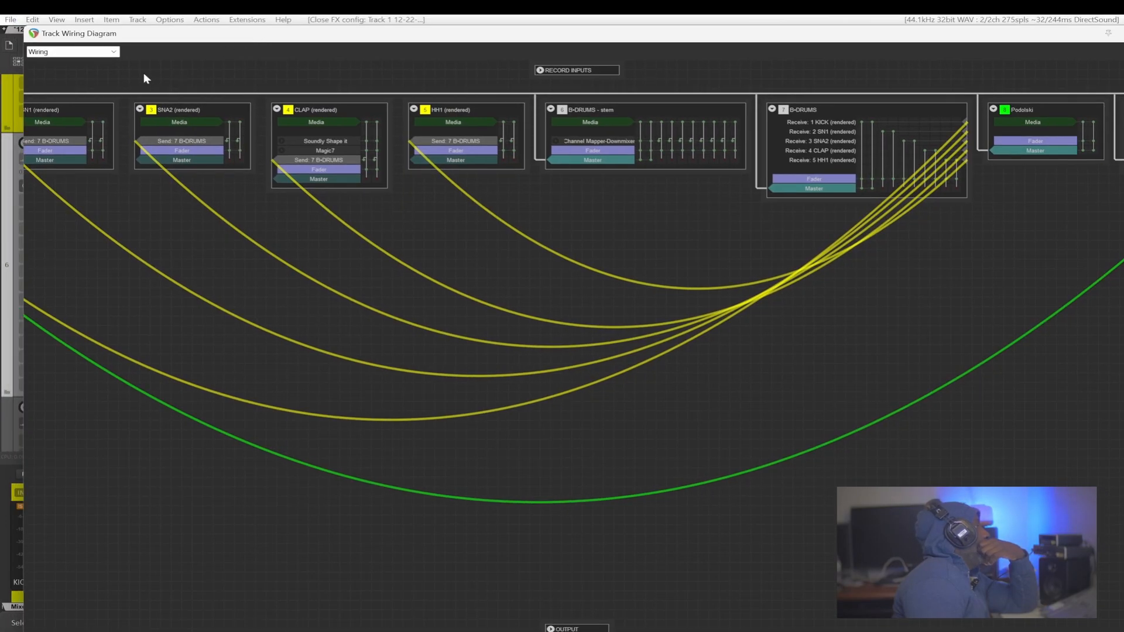
# Examine the project's track sends in the Routing Matrix and switch the floating window to the Wiring view
pyautogui.click(97, 52)
pyautogui.click(92, 62)
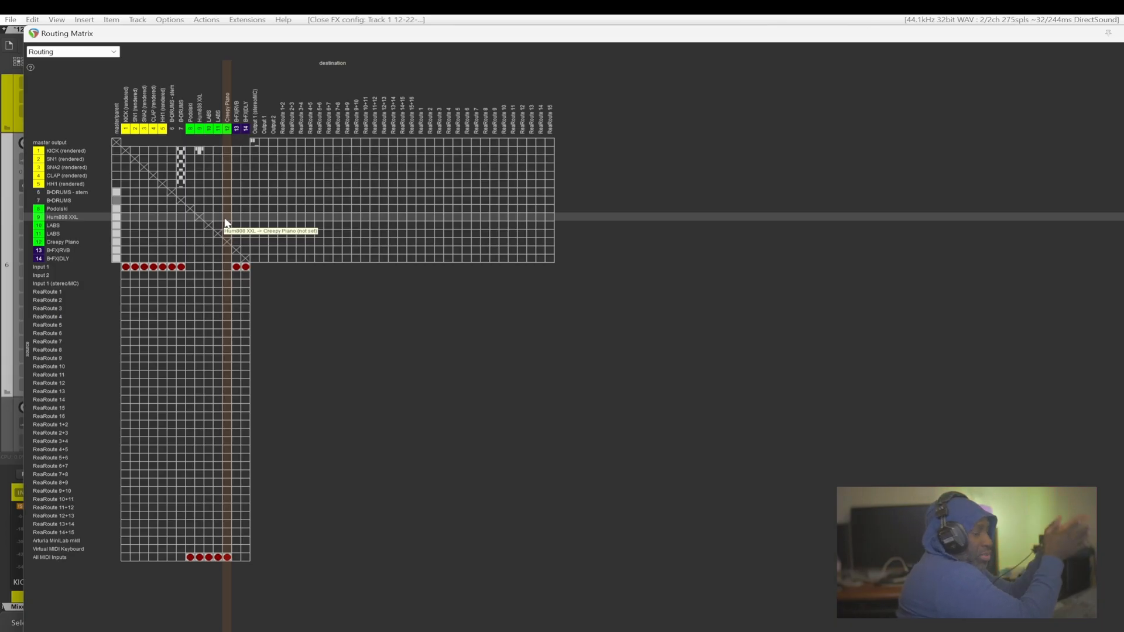
pyautogui.click(88, 51)
pyautogui.click(83, 70)
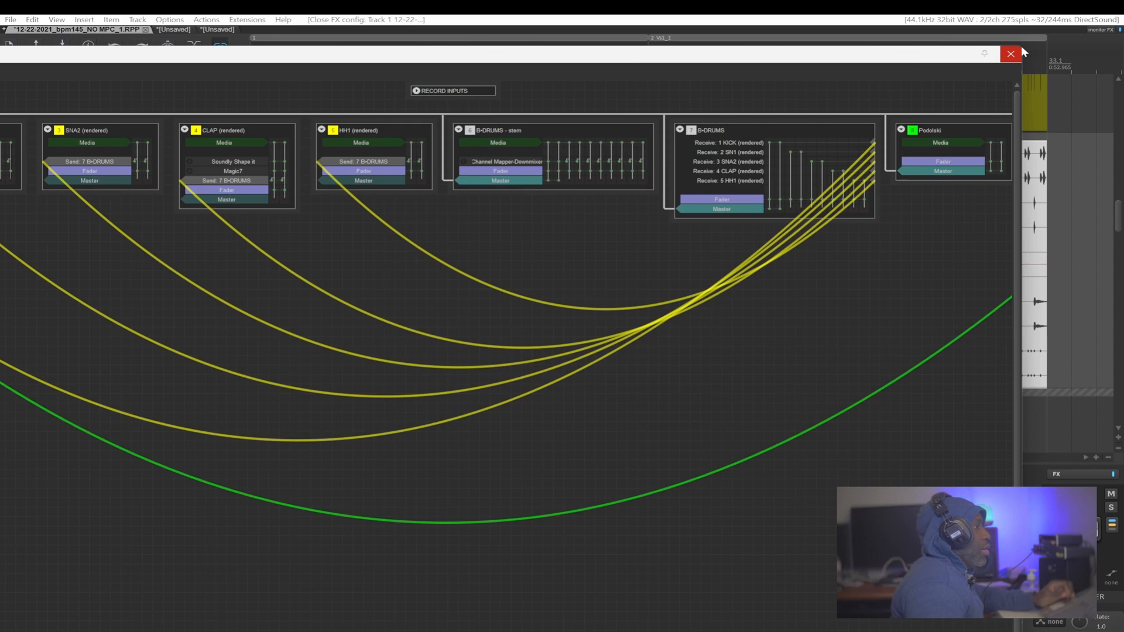
# Examine the sends from the drum tracks to B•DRUMS in an enlarged Track Wiring Diagram window, and close it
pyautogui.click(1011, 53)
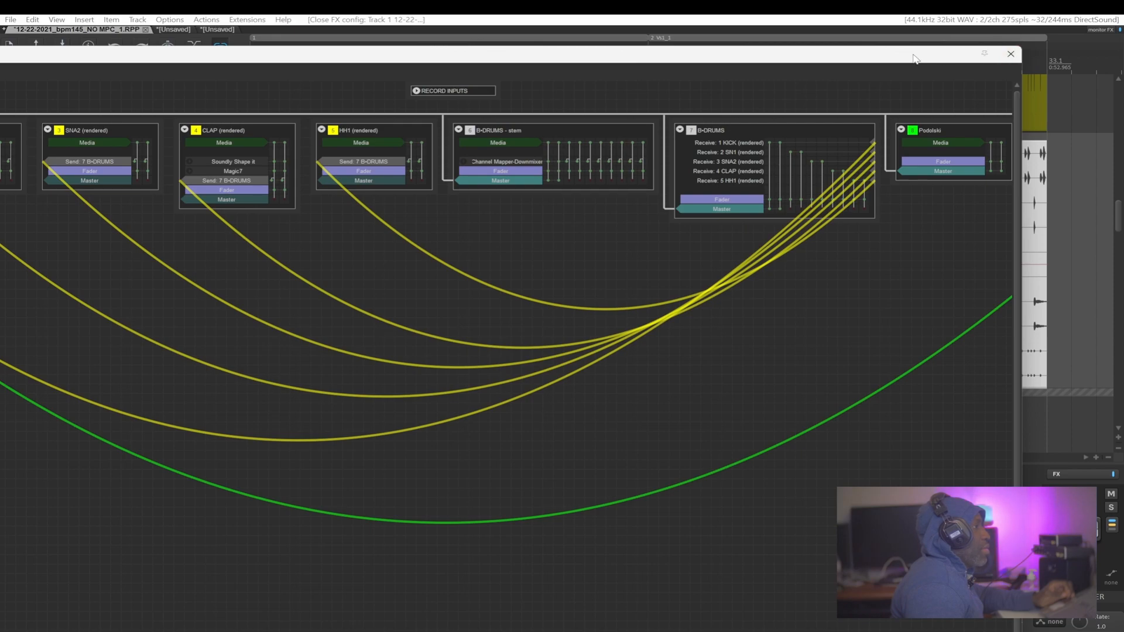
pyautogui.moveTo(1085, 11); pyautogui.dragTo(1070, 29)
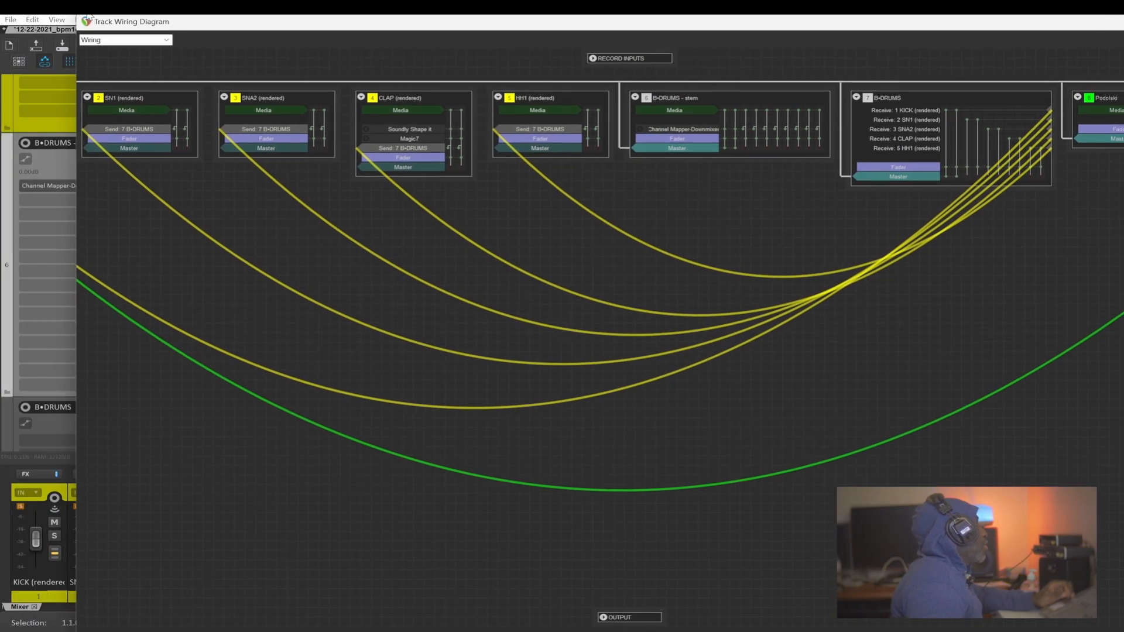
pyautogui.moveTo(77, 16)
pyautogui.mouseDown()
pyautogui.moveTo(207, 53)
pyautogui.moveTo(265, 83)
pyautogui.moveTo(82, 15)
pyautogui.mouseUp()
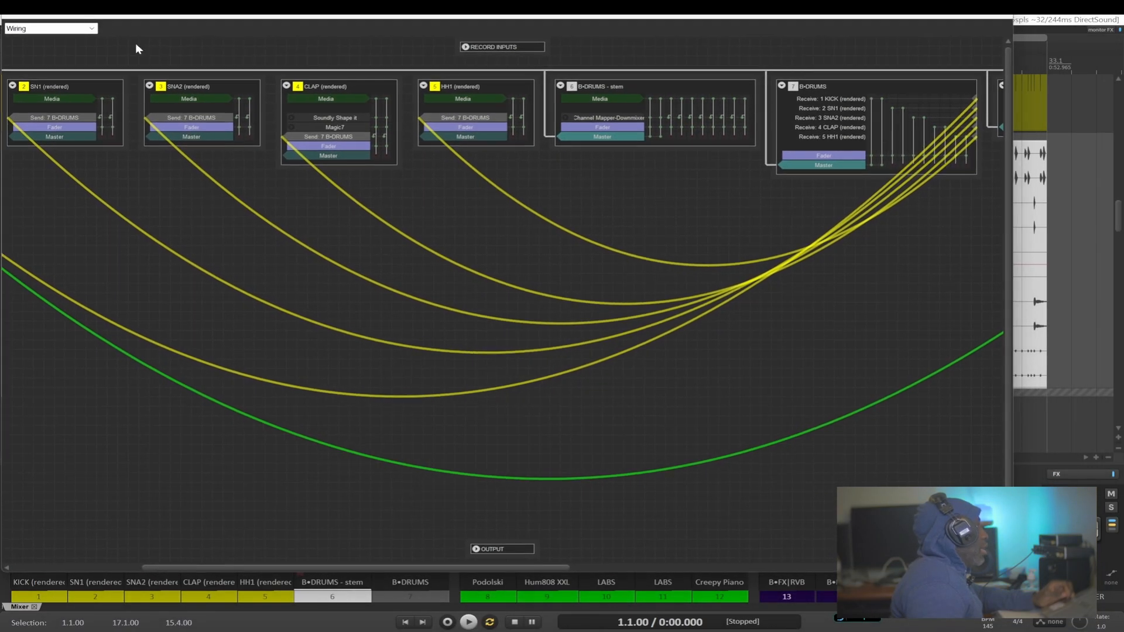
pyautogui.moveTo(1011, 572); pyautogui.dragTo(1120, 627)
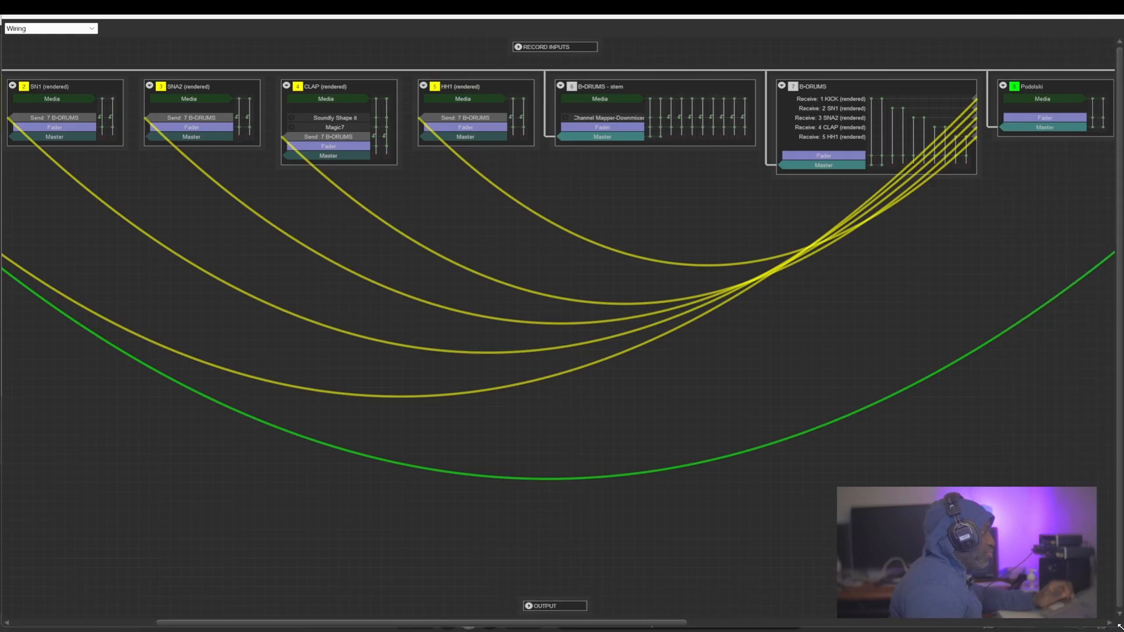
pyautogui.moveTo(531, 626); pyautogui.dragTo(163, 586)
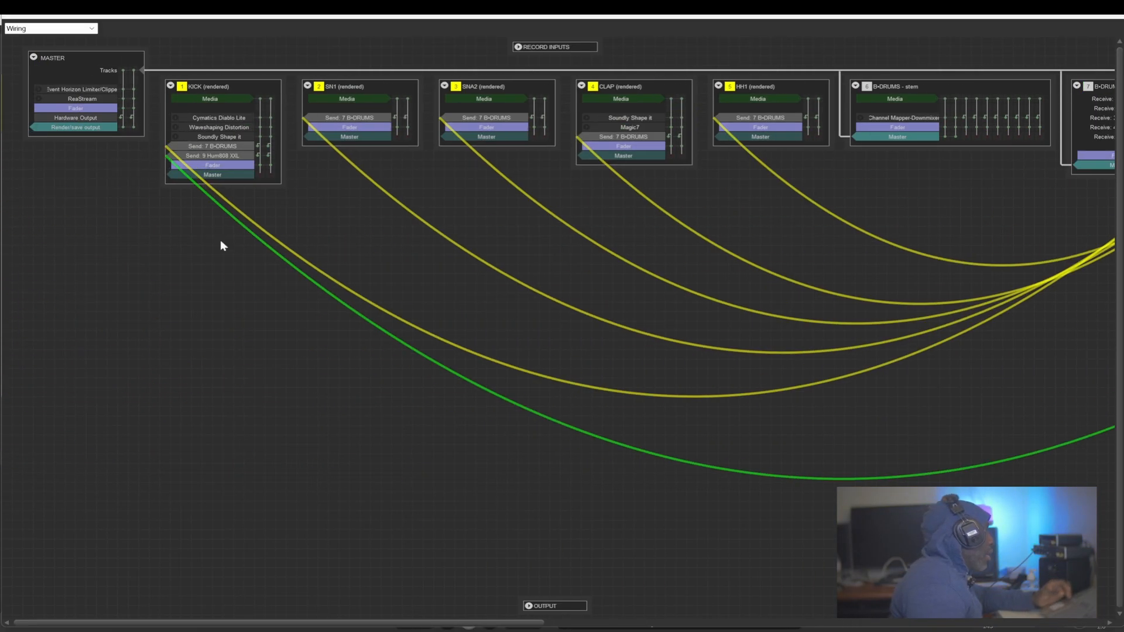
pyautogui.moveTo(275, 624); pyautogui.dragTo(422, 606)
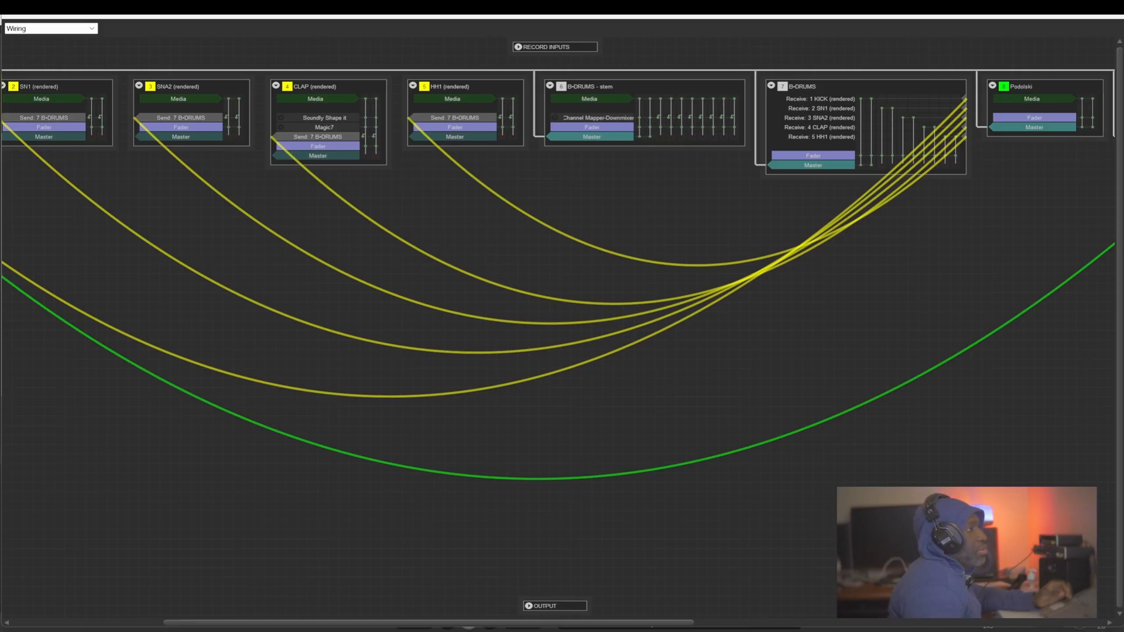
pyautogui.click(1111, 16)
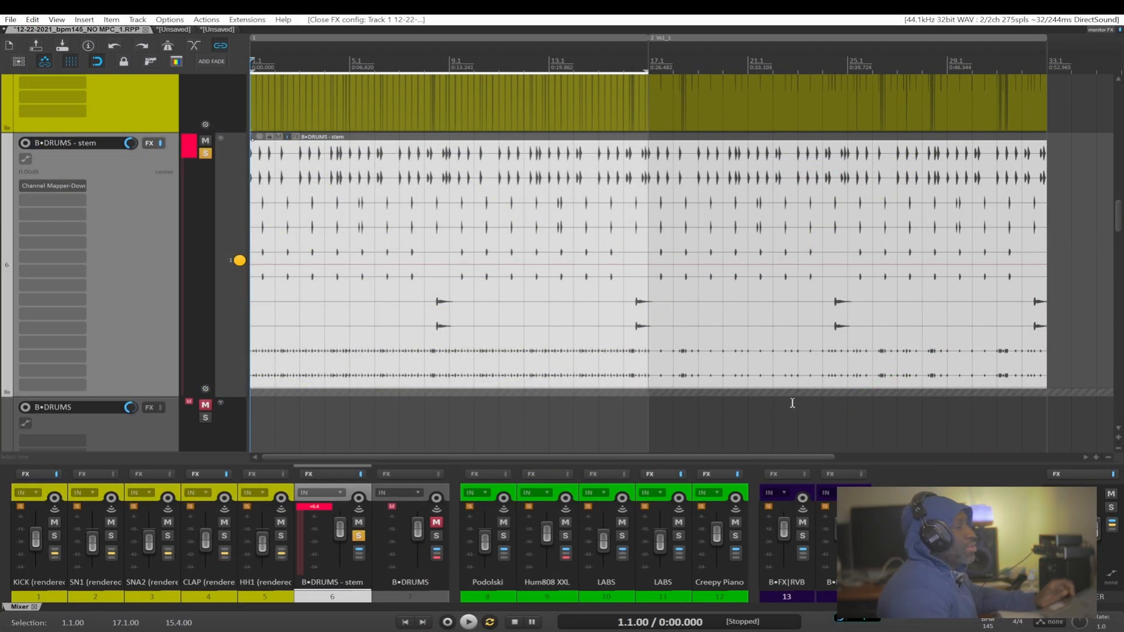